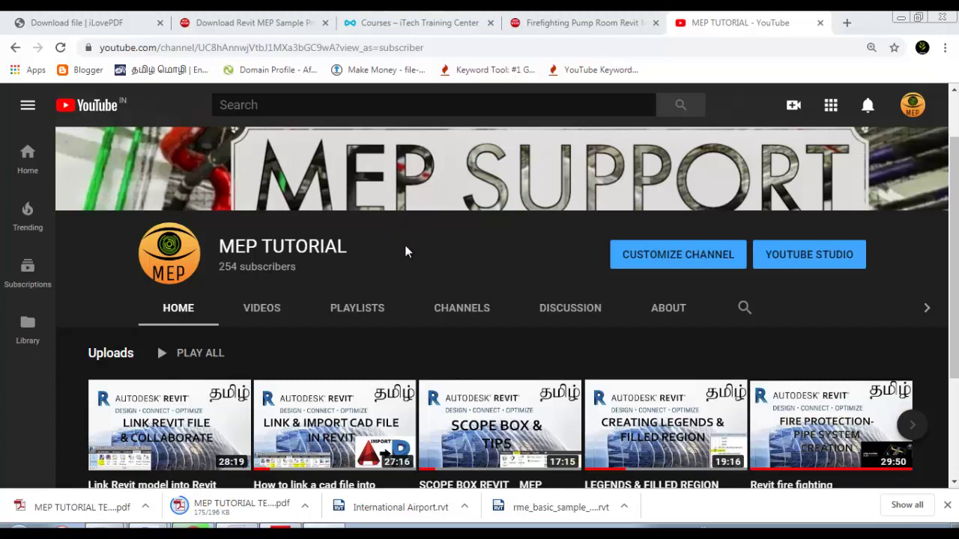
# - Open the shared-coordinates tutorial PDF in Adobe Reader and highlight its two-line title
pyautogui.click(236, 508)
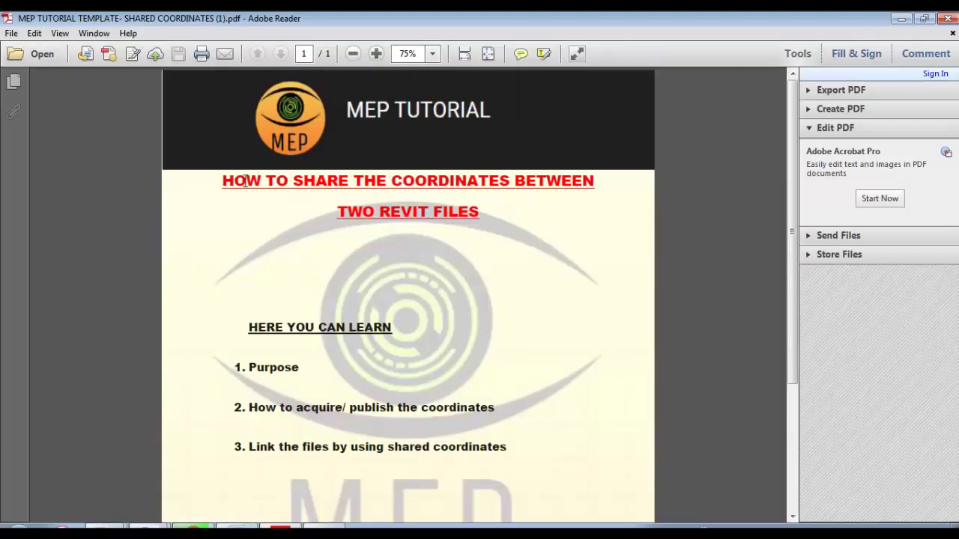
pyautogui.moveTo(266, 180); pyautogui.dragTo(476, 219)
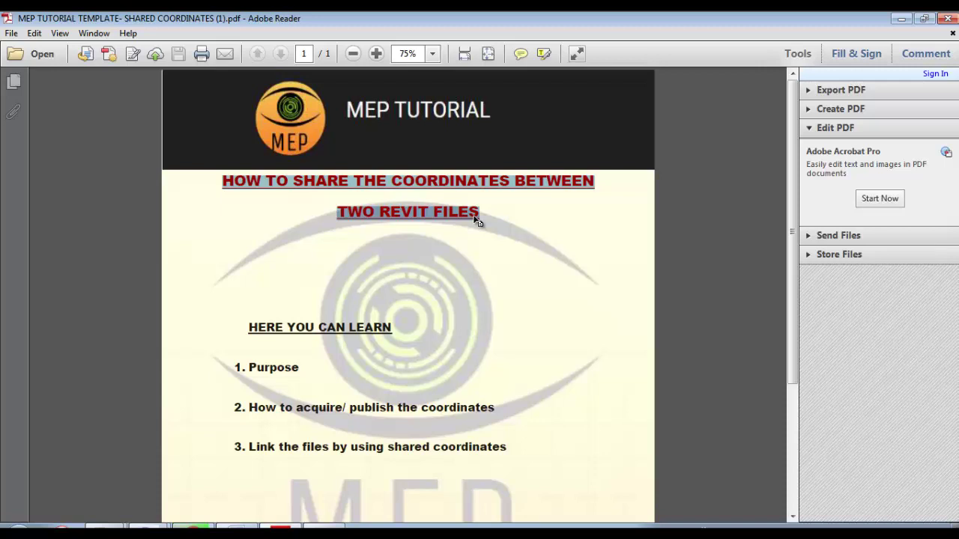
pyautogui.click(429, 200)
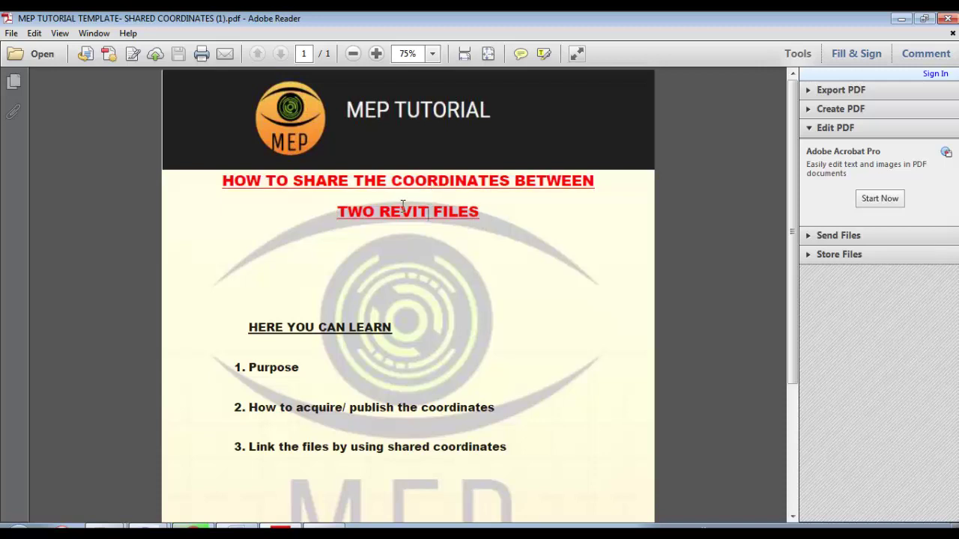
pyautogui.moveTo(223, 180); pyautogui.dragTo(479, 217)
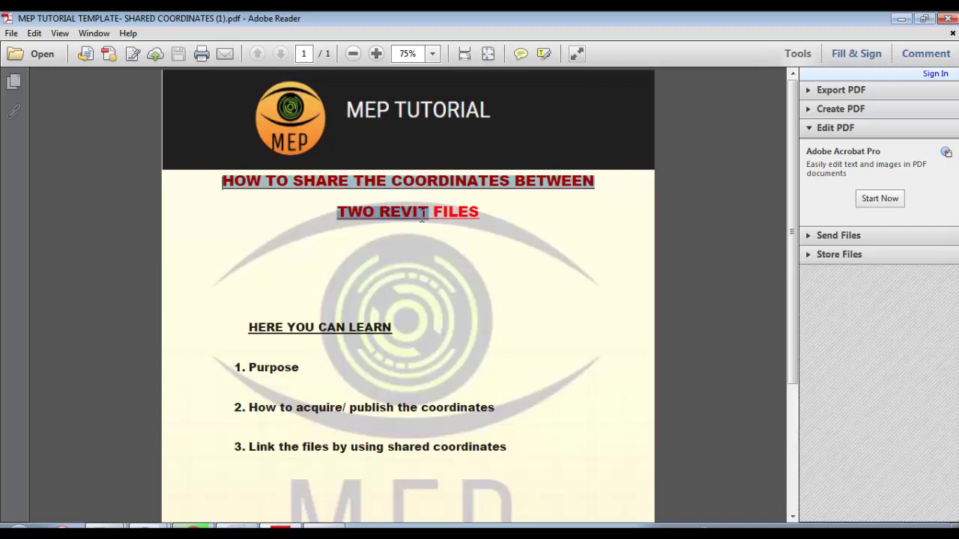
pyautogui.click(476, 238)
pyautogui.click(423, 261)
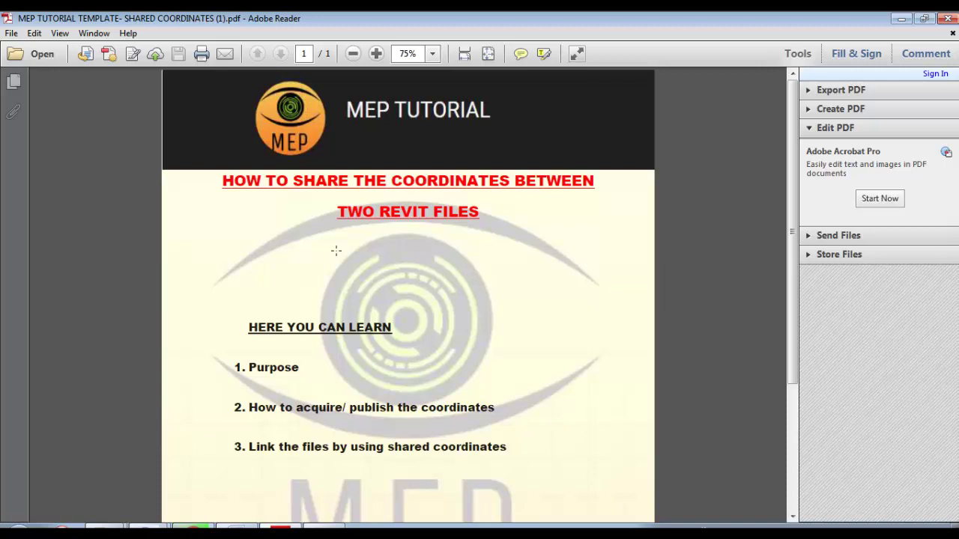
# - Highlight the tutorial title together with its numbered outline list
pyautogui.scroll(-3, 316, 182)
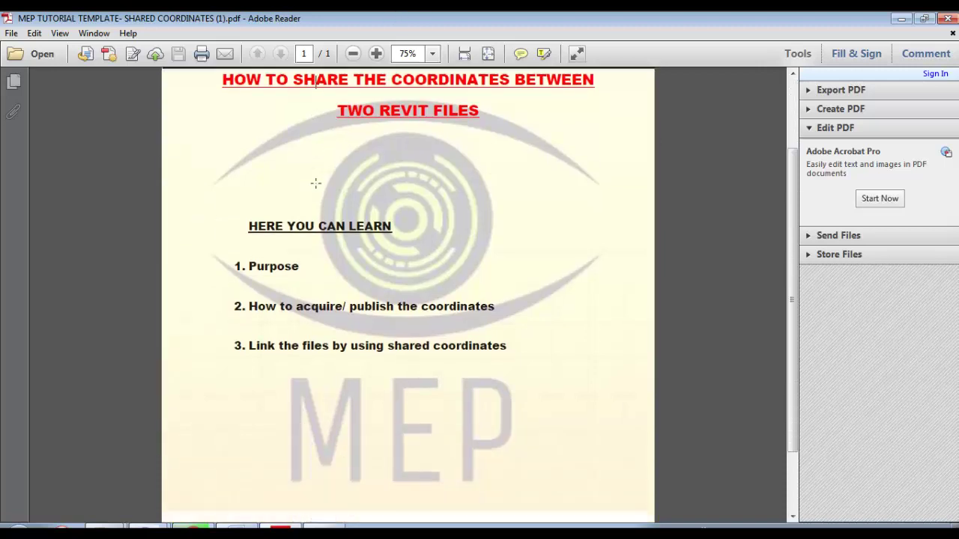
pyautogui.scroll(2, 314, 182)
pyautogui.moveTo(222, 147); pyautogui.dragTo(494, 375)
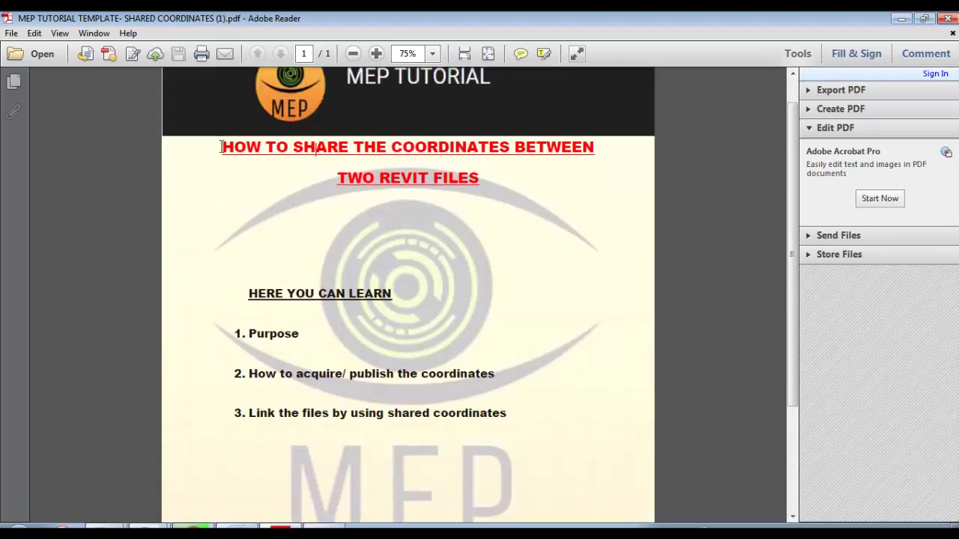
pyautogui.click(495, 375)
pyautogui.scroll(1, 484, 357)
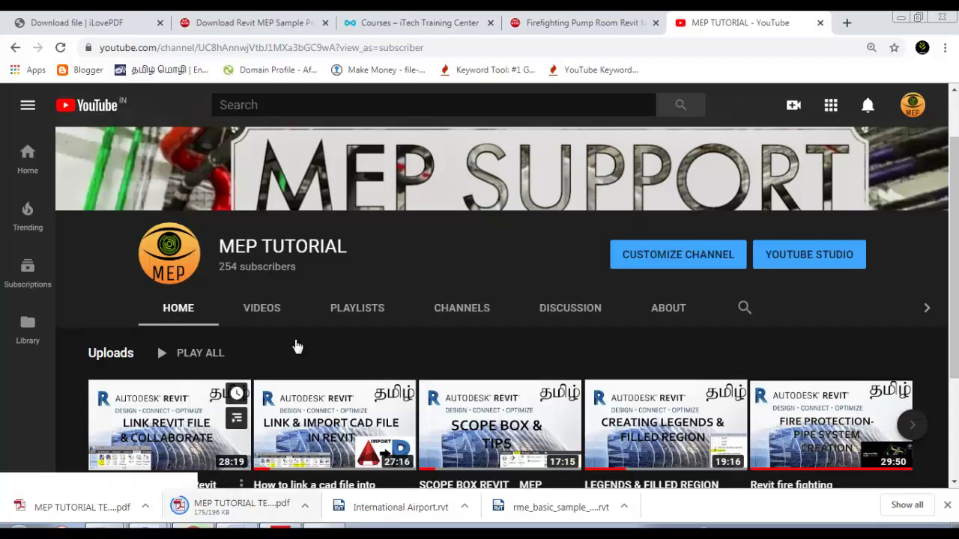
pyautogui.scroll(-2, 328, 300)
pyautogui.scroll(2, 433, 310)
pyautogui.scroll(1, 433, 310)
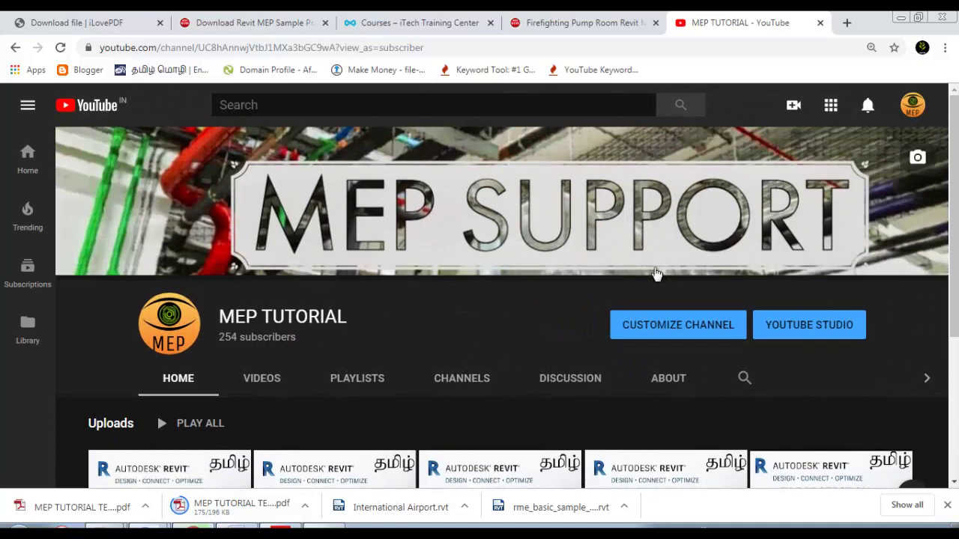
pyautogui.scroll(-1, 424, 311)
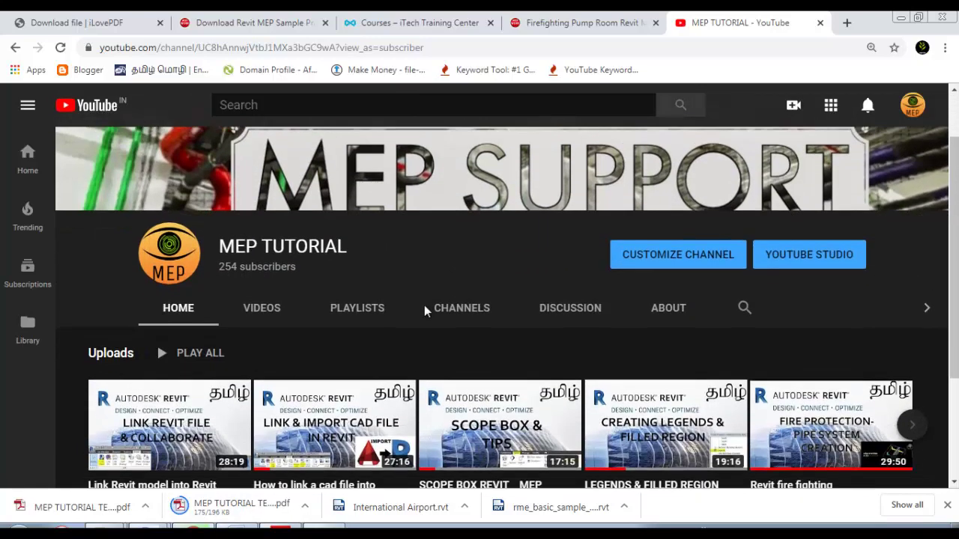
pyautogui.scroll(-1, 457, 290)
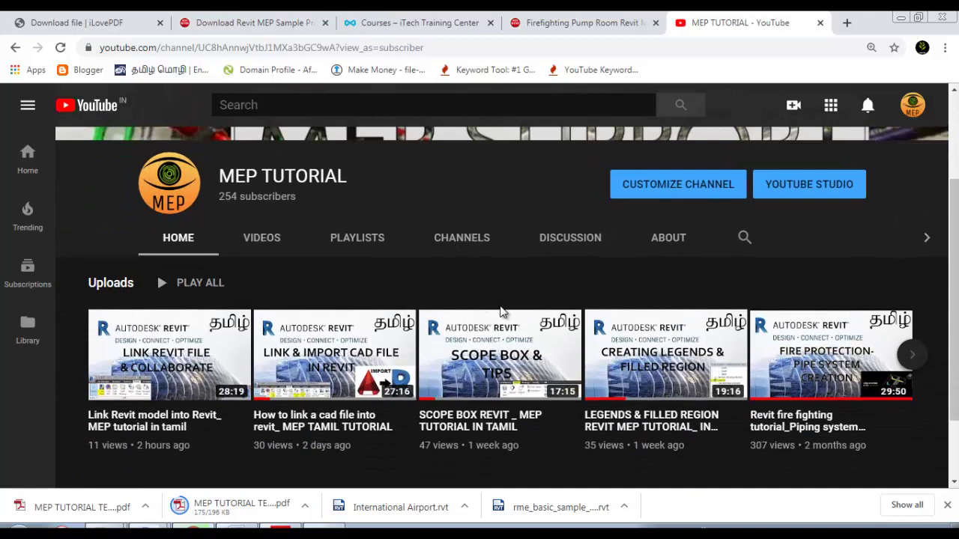
pyautogui.scroll(1, 502, 311)
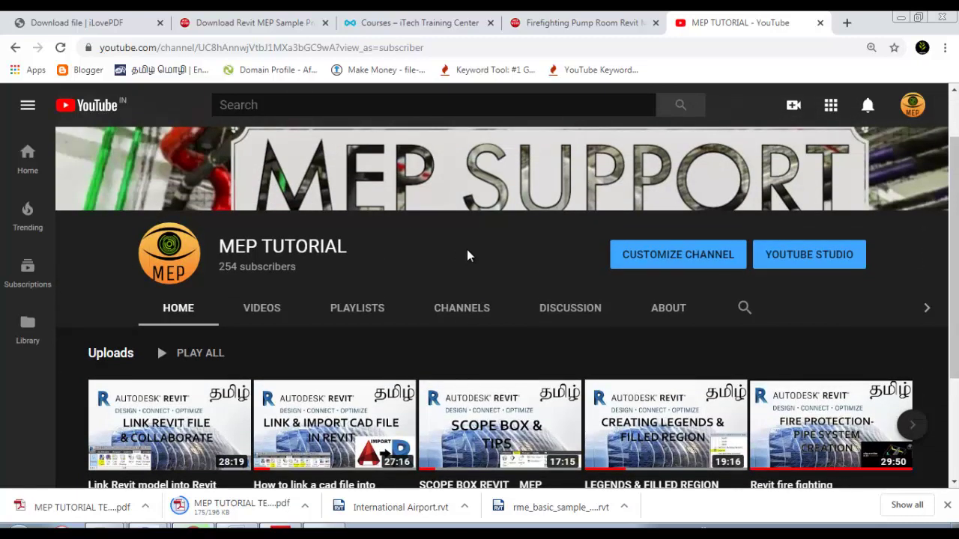
pyautogui.scroll(-1, 468, 255)
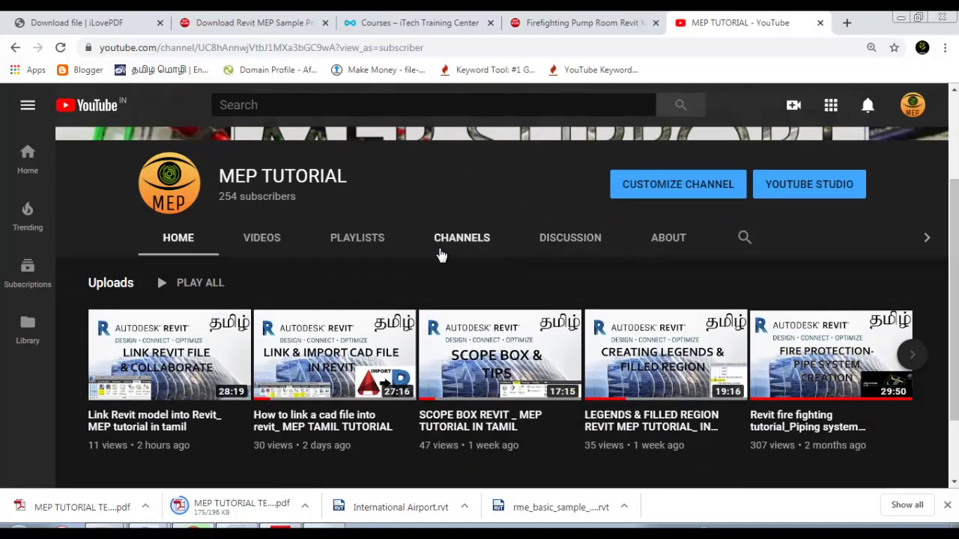
pyautogui.moveTo(334, 354)
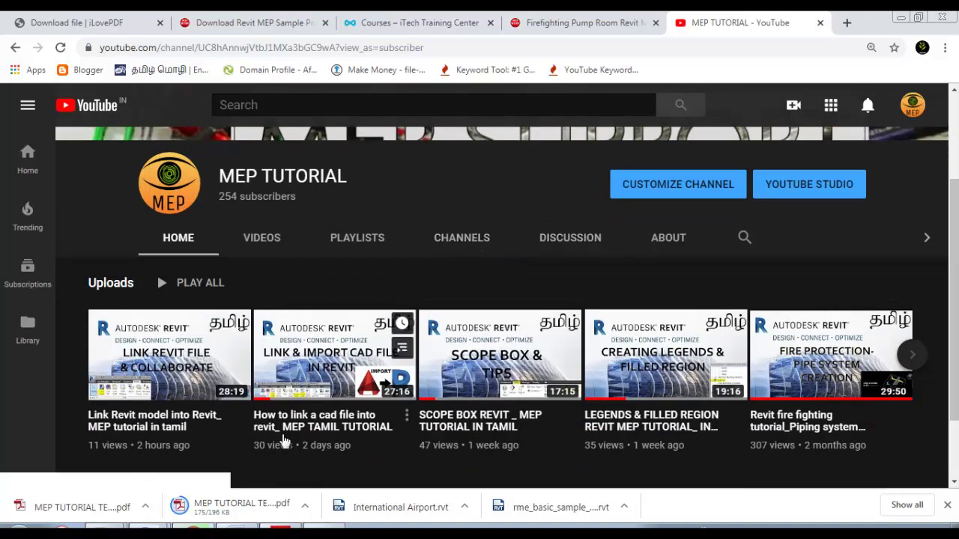
# - Bring the tutorial PDF back to the front and highlight its title
pyautogui.click(287, 532)
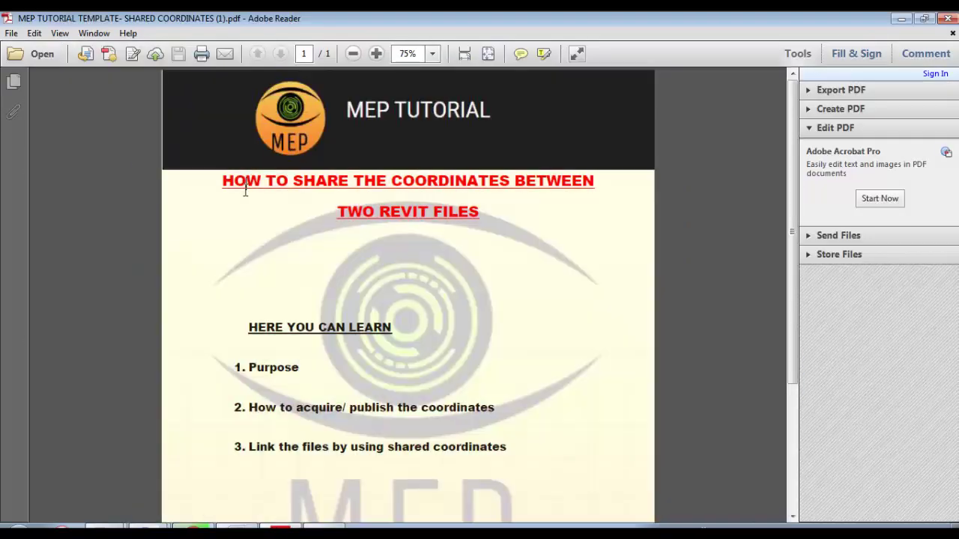
pyautogui.moveTo(293, 181); pyautogui.dragTo(483, 229)
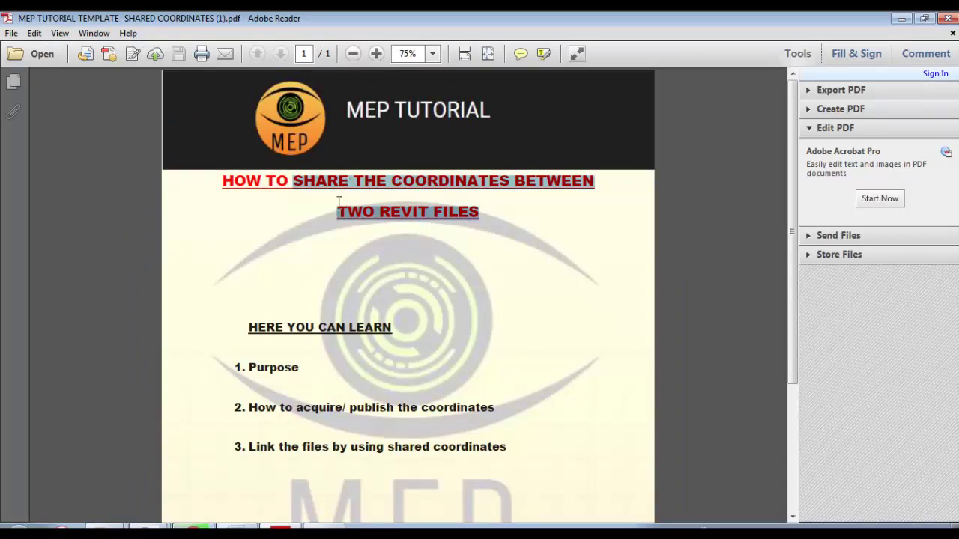
pyautogui.scroll(-2, 326, 315)
# - Point out the Purpose, acquire/publish coordinates and link-files items, then bring up Revit
pyautogui.moveTo(251, 298); pyautogui.dragTo(299, 301)
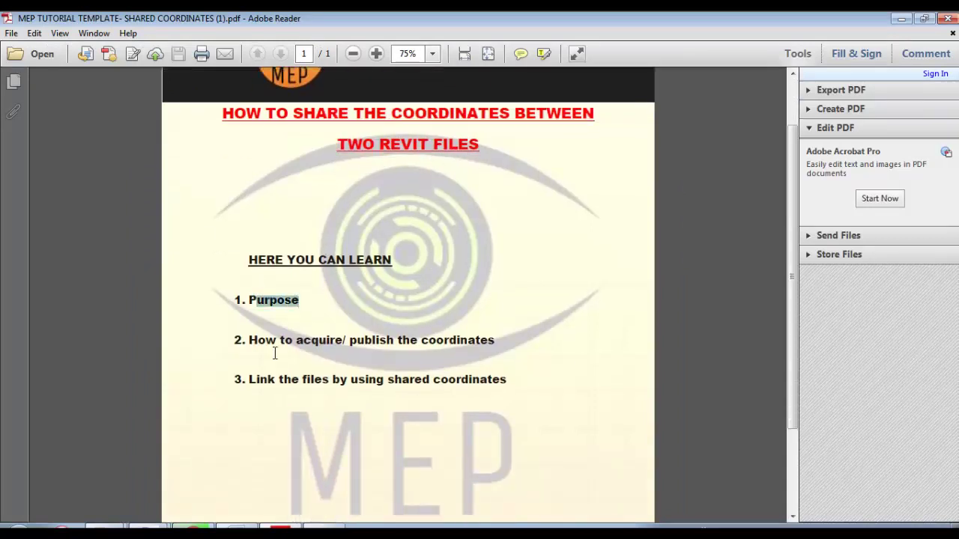
pyautogui.moveTo(244, 341); pyautogui.dragTo(494, 344)
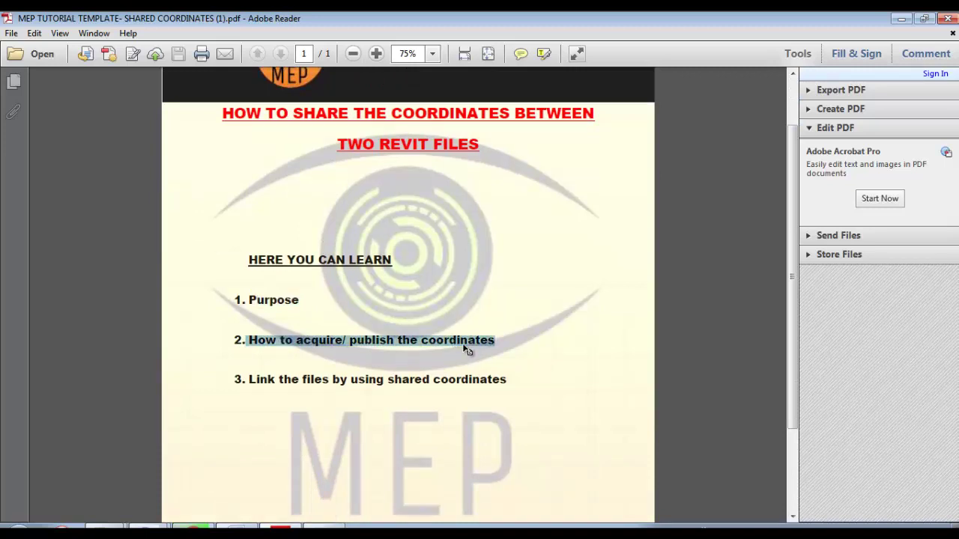
pyautogui.click(331, 364)
pyautogui.click(331, 380)
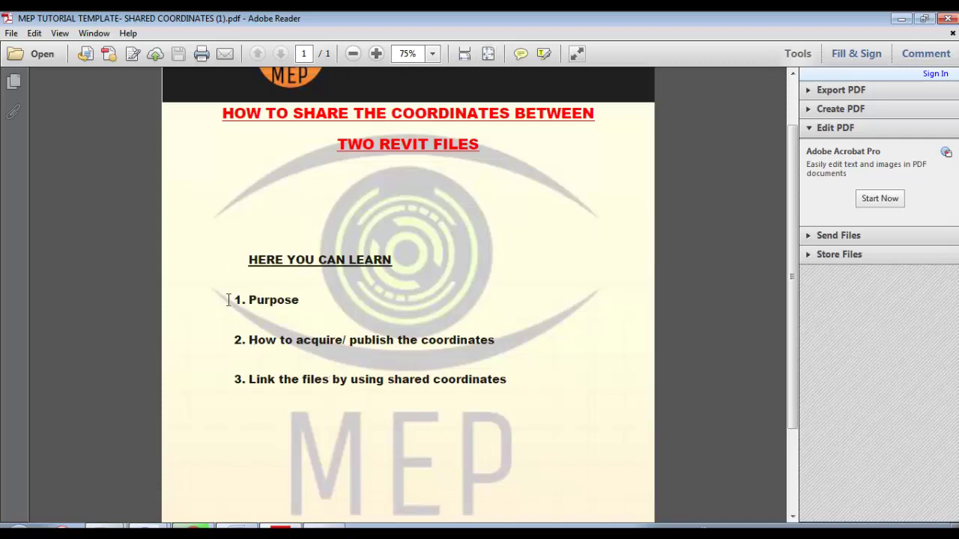
pyautogui.click(180, 507)
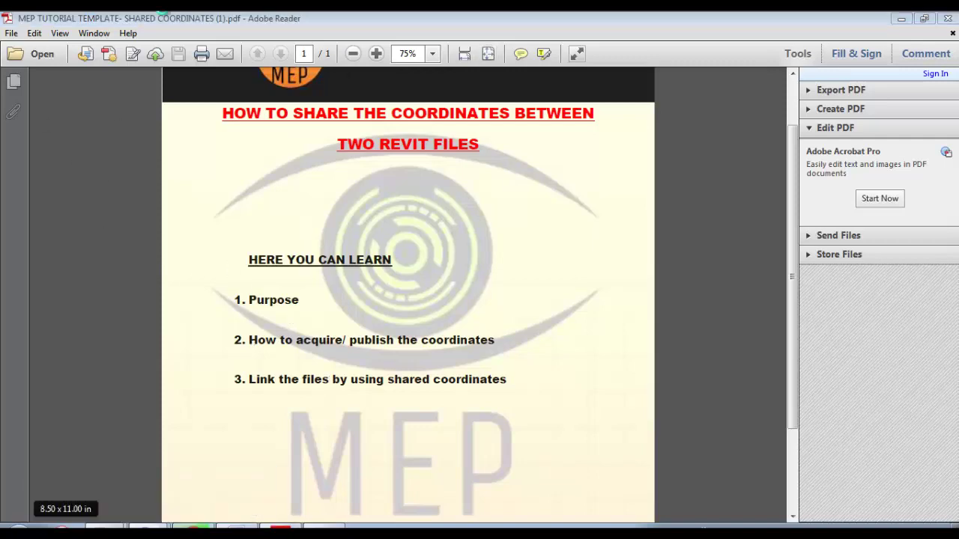
# - Zoom and pan around the arc Level 2 plan to inspect its grids and rooms
pyautogui.scroll(2, 397, 258)
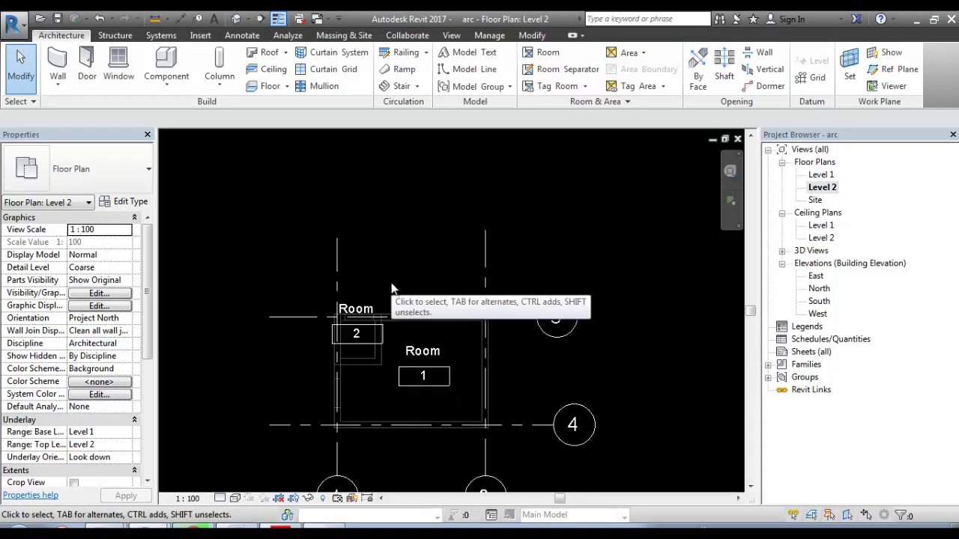
pyautogui.scroll(-2, 405, 245)
pyautogui.scroll(1, 382, 278)
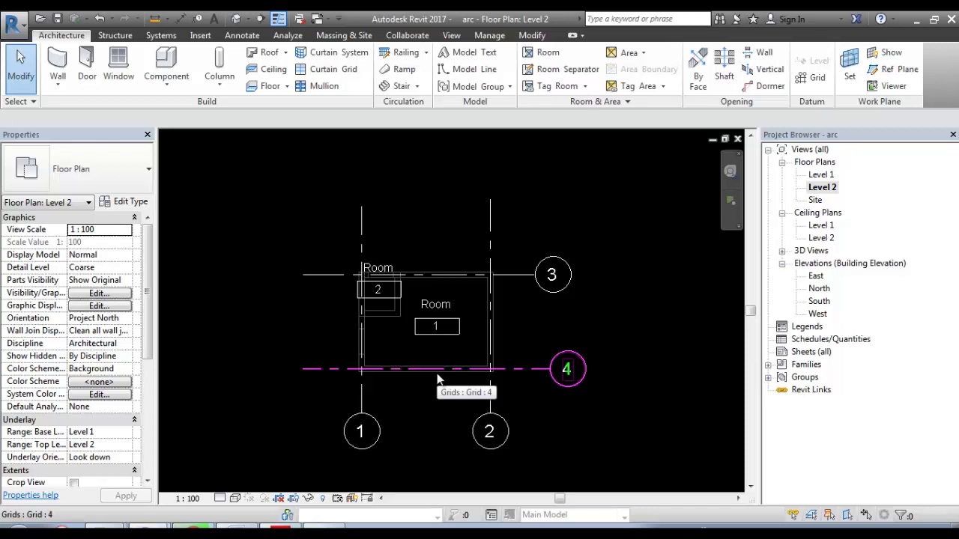
pyautogui.scroll(1, 461, 300)
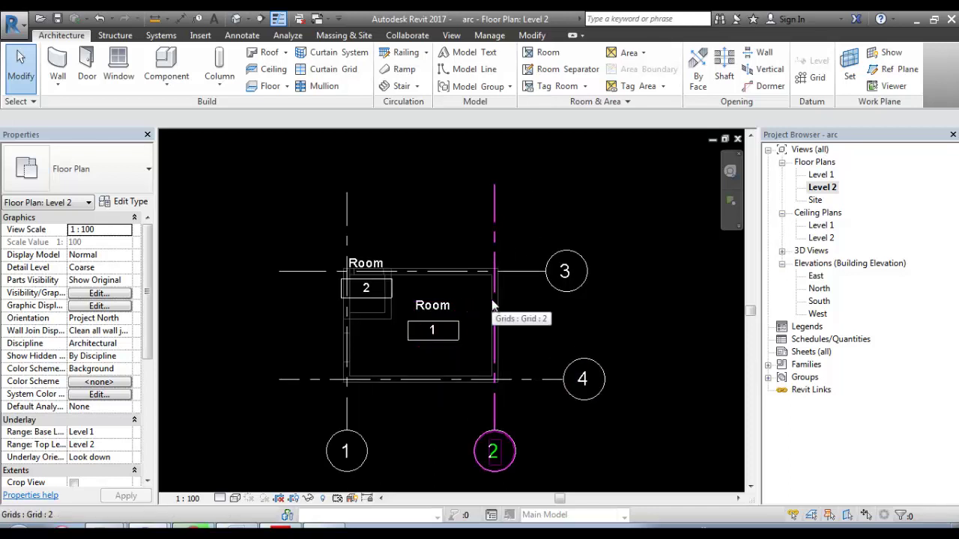
pyautogui.moveTo(459, 329); pyautogui.dragTo(458, 317, button='middle')
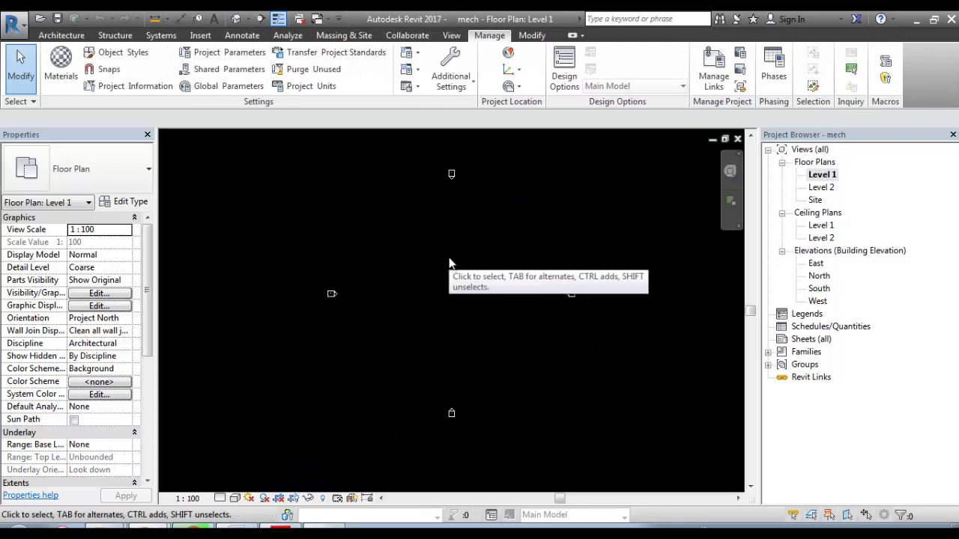
# - Dismiss the Help Not Found message and return to the arc project's Level 2 plan
pyautogui.press('F1')
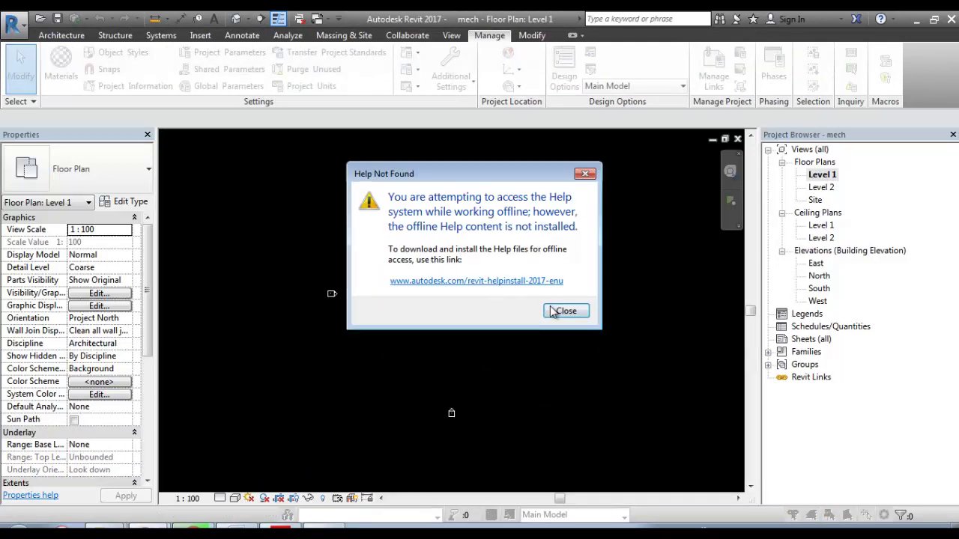
pyautogui.click(567, 311)
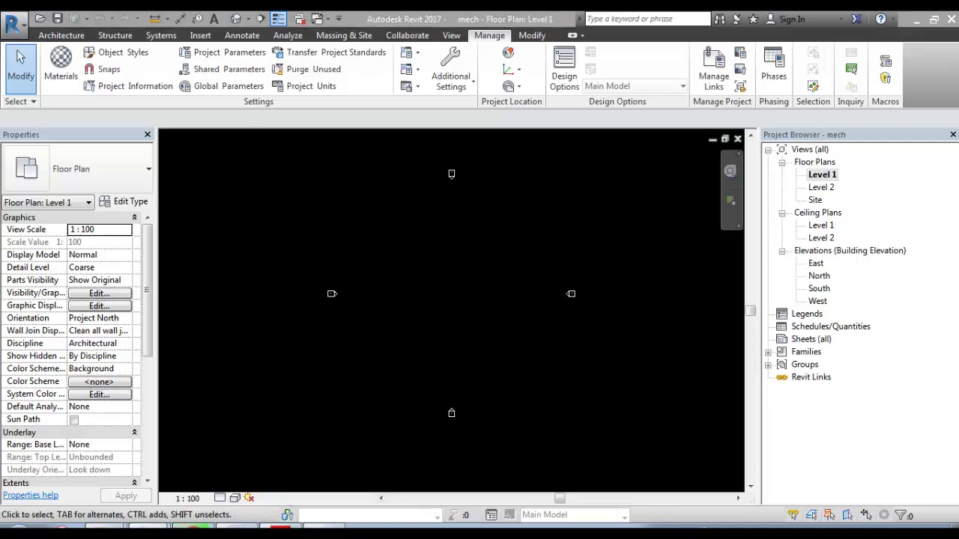
pyautogui.click(150, 505)
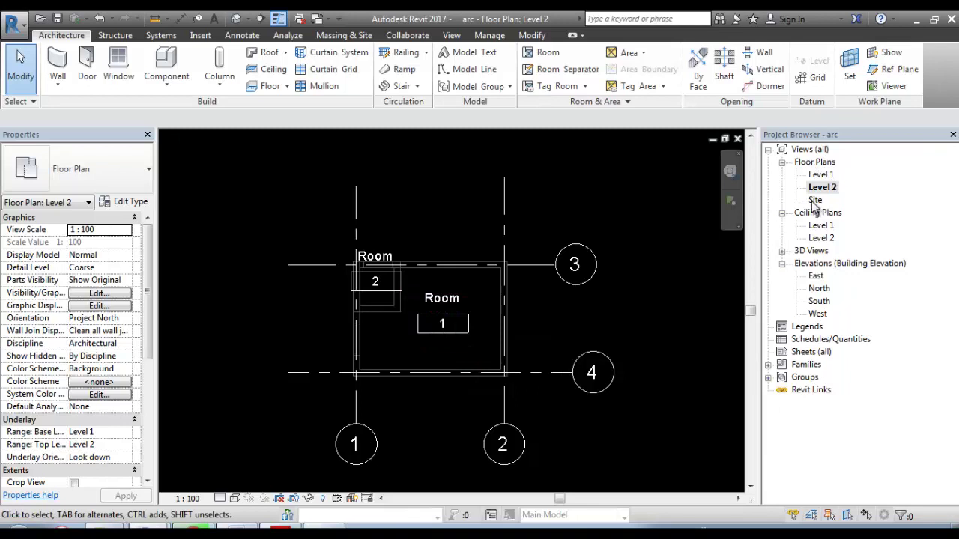
pyautogui.doubleClick(815, 200)
pyautogui.moveTo(455, 394); pyautogui.dragTo(453, 368, button='middle')
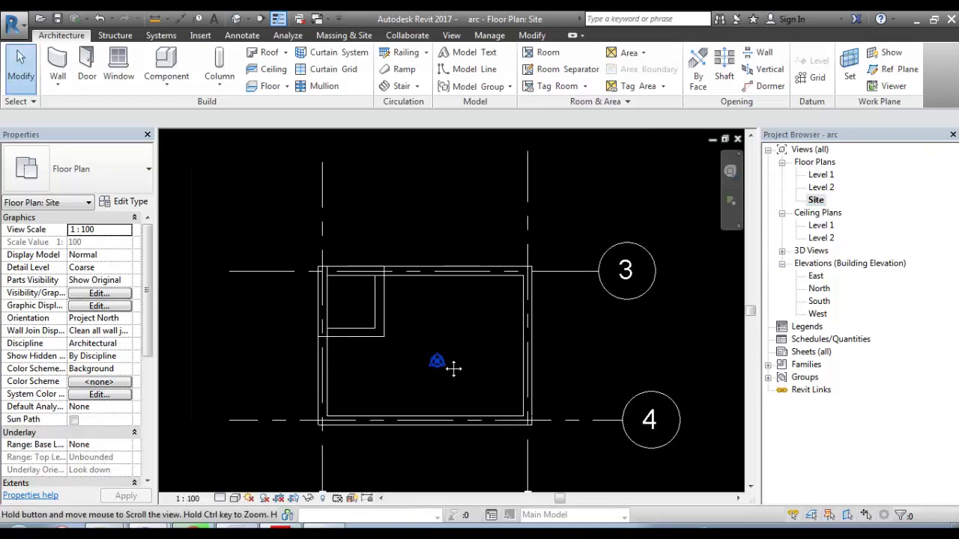
pyautogui.scroll(3, 439, 337)
pyautogui.scroll(2, 445, 338)
pyautogui.scroll(-4, 445, 337)
pyautogui.scroll(-1, 458, 339)
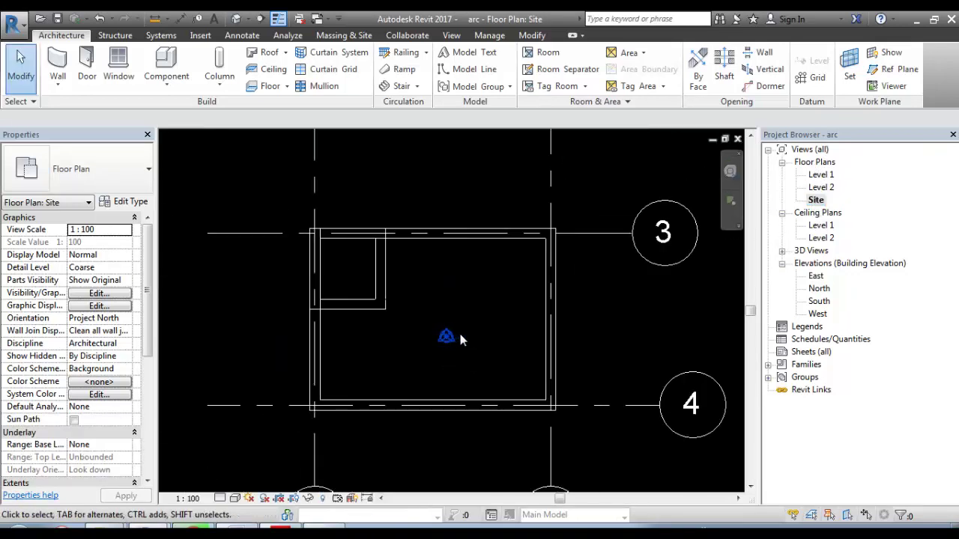
pyautogui.click(446, 338)
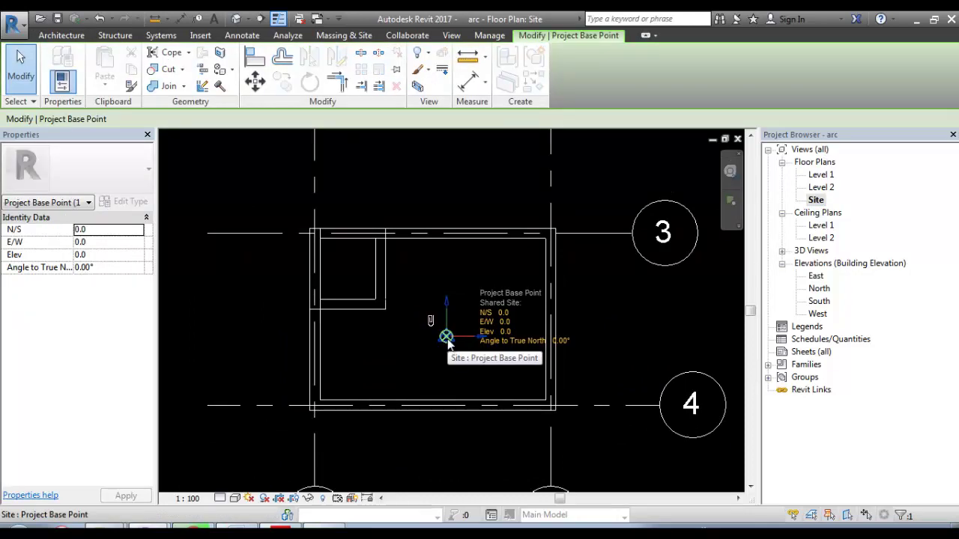
pyautogui.press('Escape')
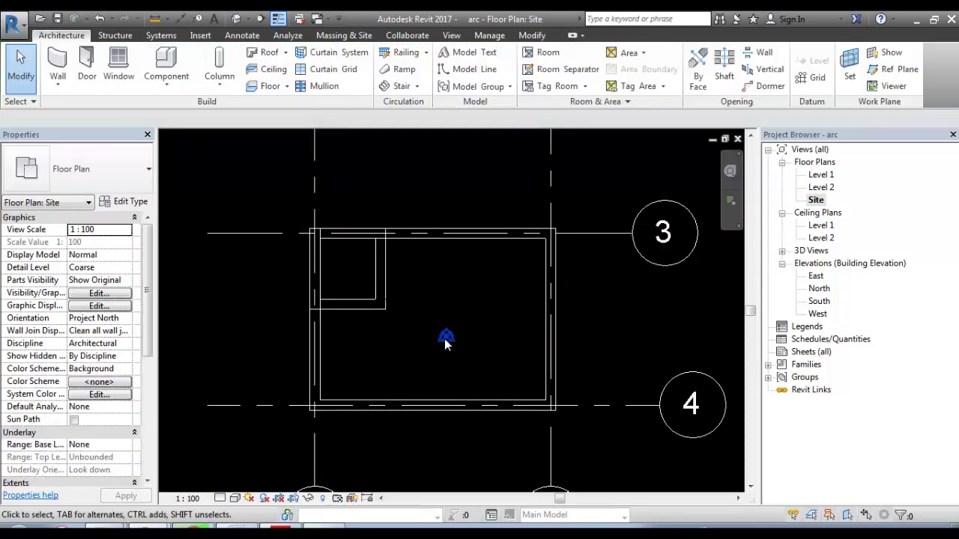
pyautogui.press('Tab')
pyautogui.click(446, 339)
pyautogui.press('Escape')
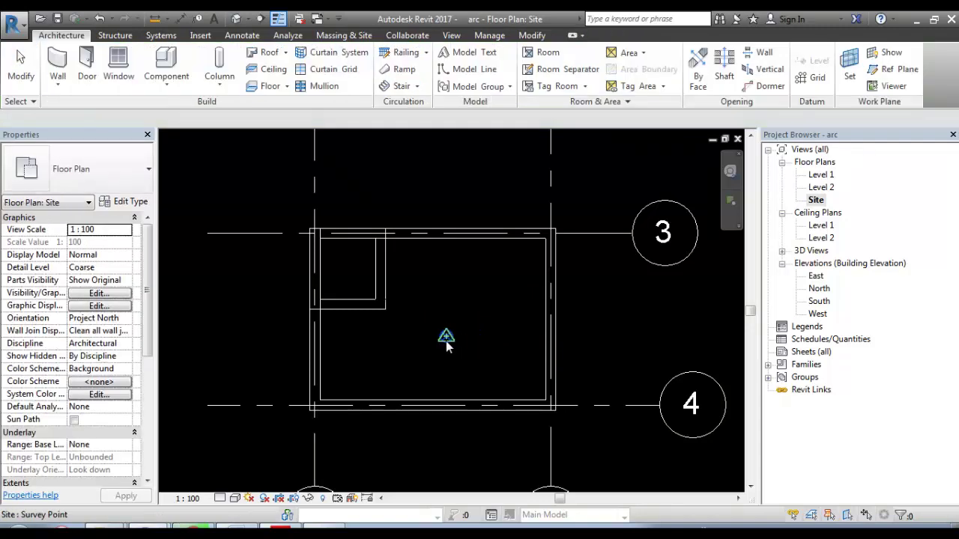
pyautogui.click(446, 341)
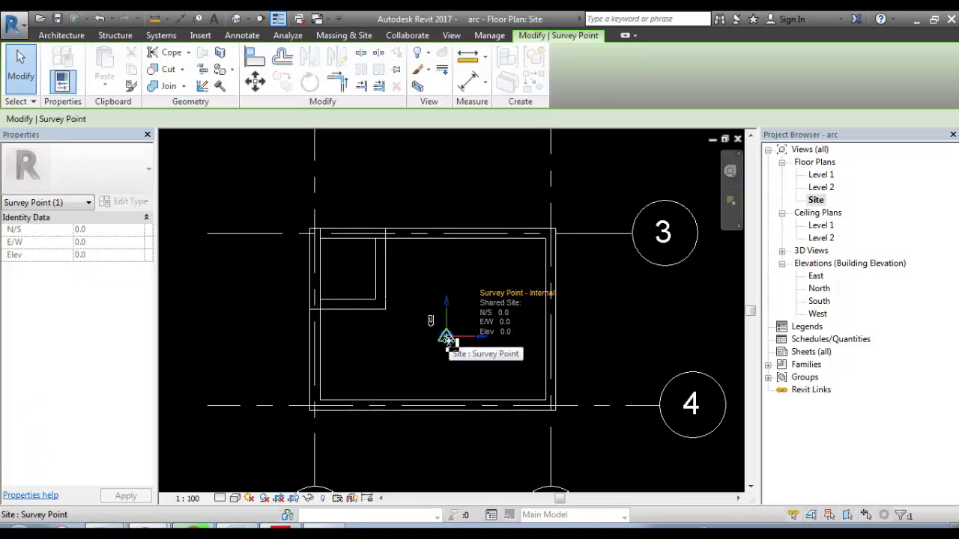
pyautogui.press('Escape')
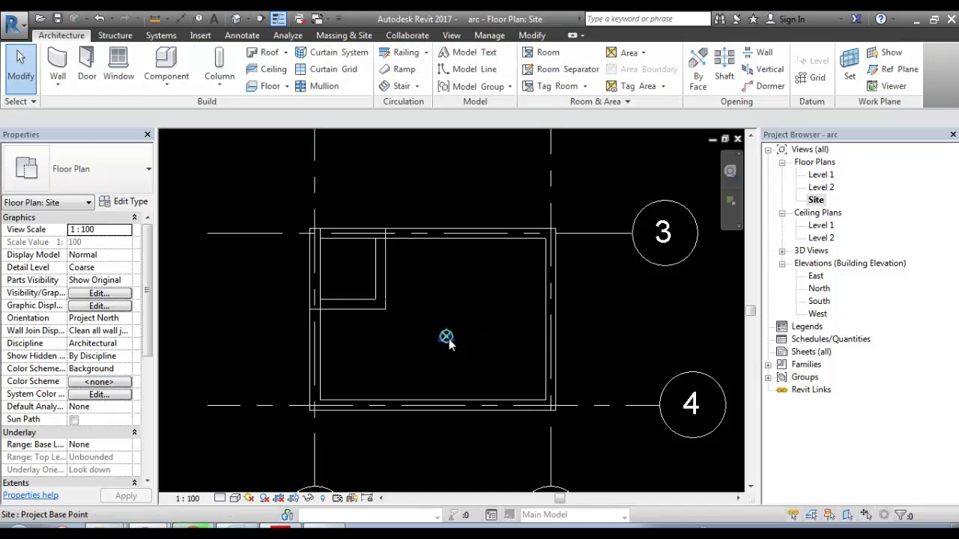
pyautogui.scroll(-1, 455, 337)
pyautogui.scroll(-1, 448, 341)
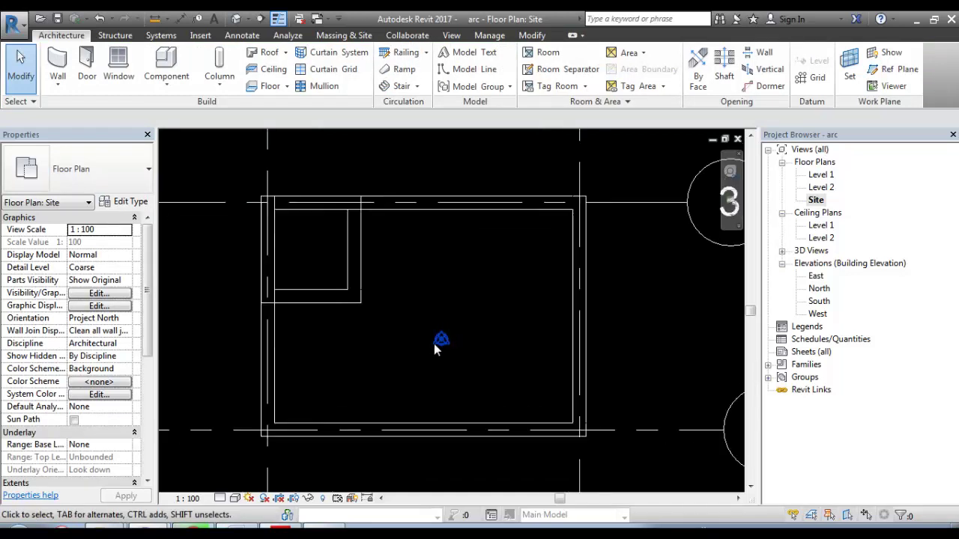
pyautogui.scroll(-1, 439, 344)
pyautogui.scroll(-1, 437, 348)
pyautogui.click(437, 344)
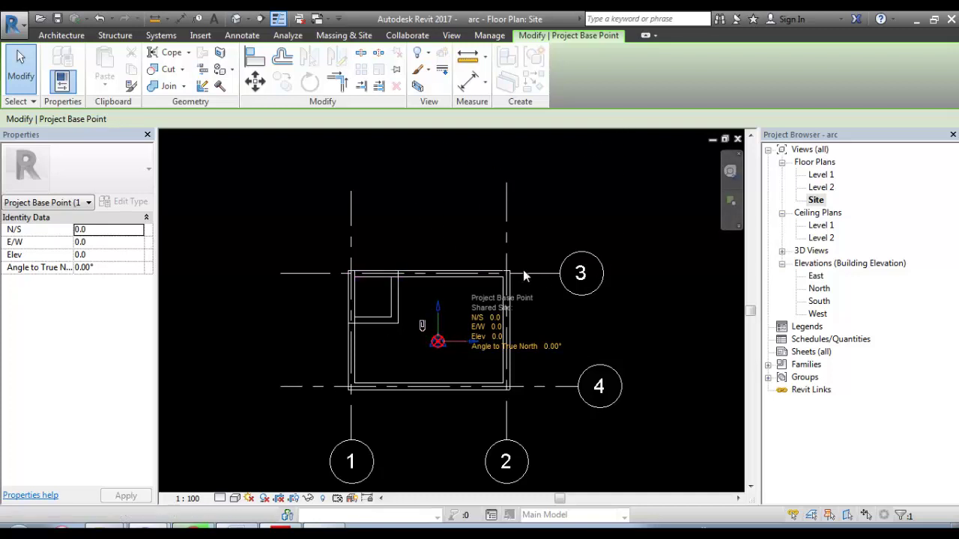
# - Select the arc model's survey point to check its coordinates
pyautogui.click(449, 358)
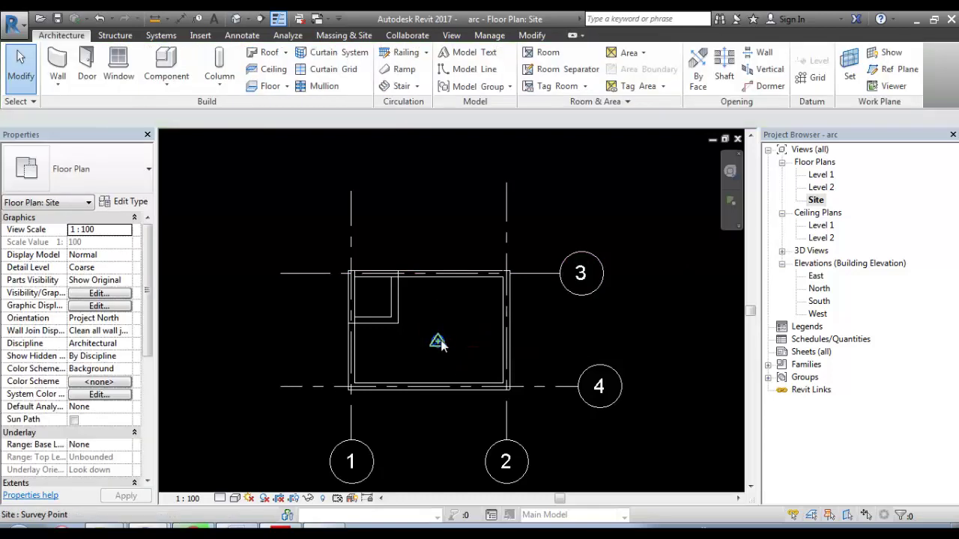
pyautogui.click(439, 342)
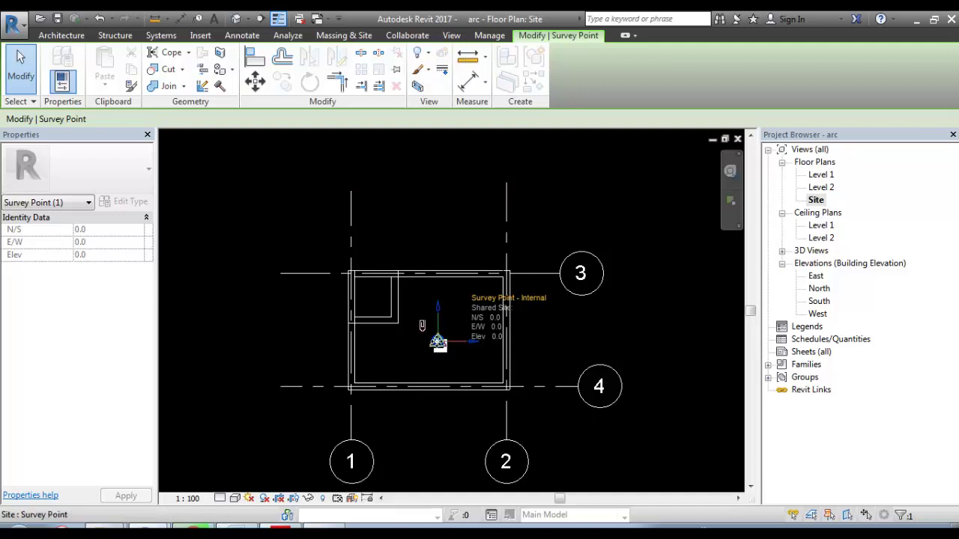
pyautogui.press('Escape')
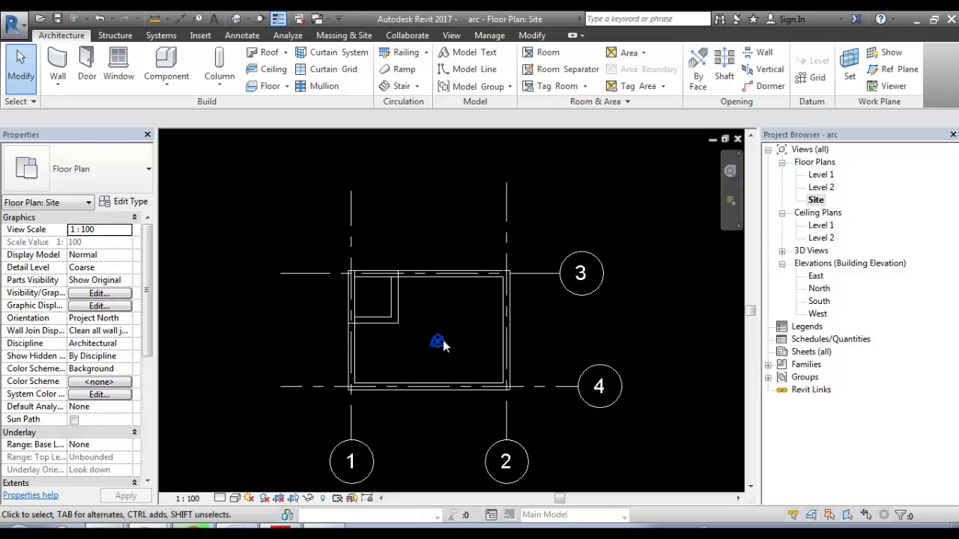
# - Recheck the arc project base point's coordinates, then bring up the mech model window
pyautogui.scroll(2, 442, 345)
pyautogui.click(434, 344)
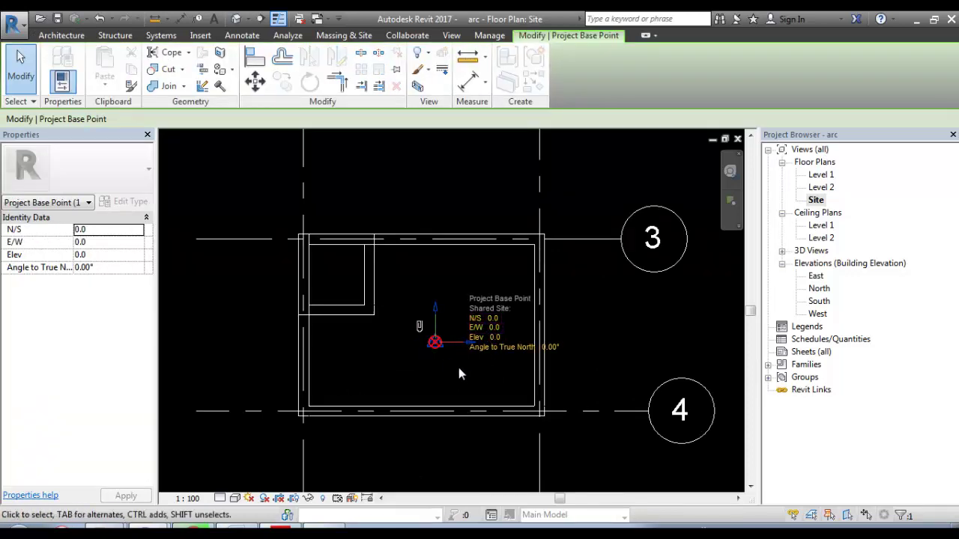
pyautogui.click(457, 363)
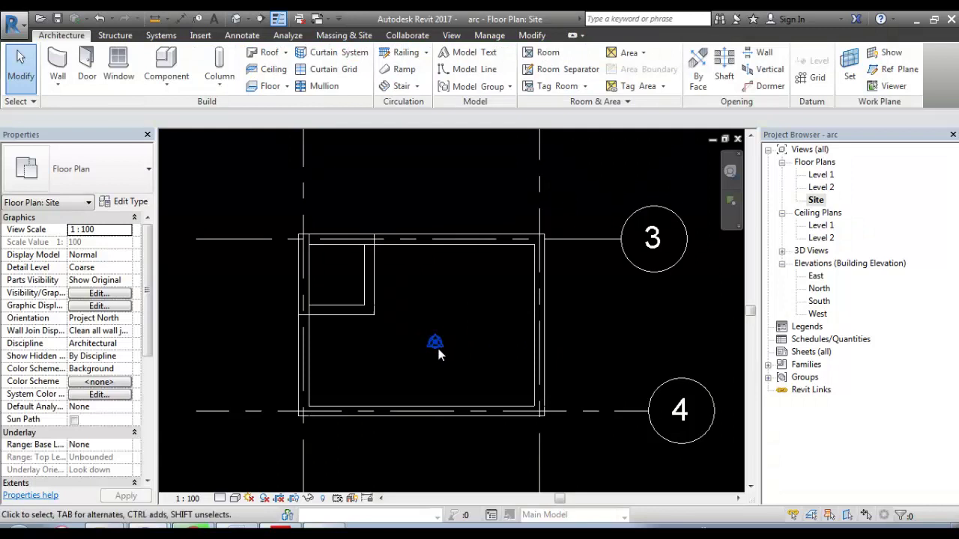
pyautogui.click(436, 342)
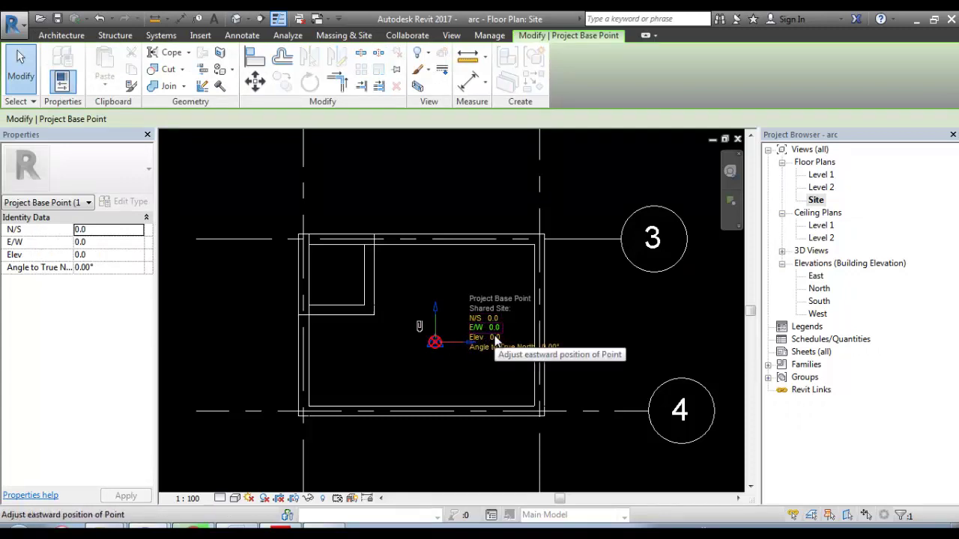
pyautogui.click(485, 362)
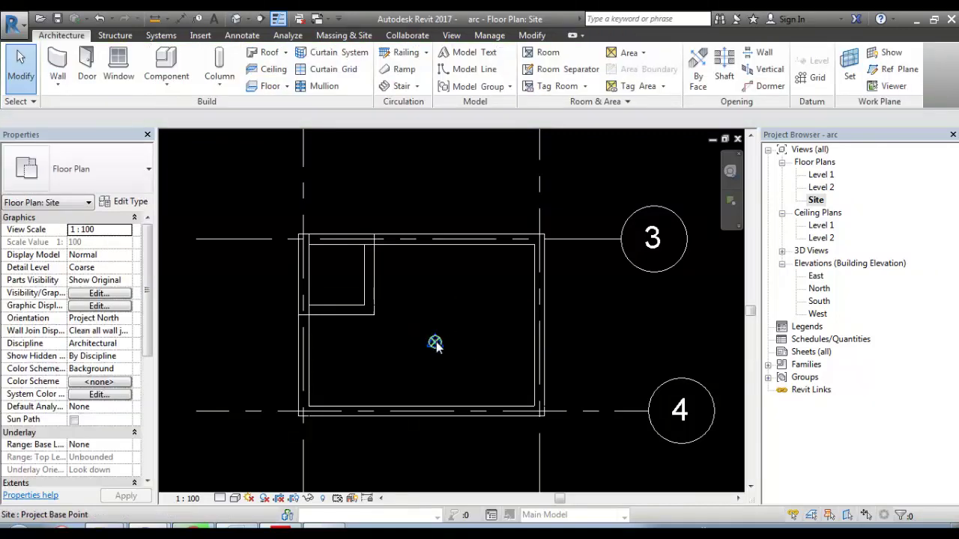
pyautogui.click(436, 343)
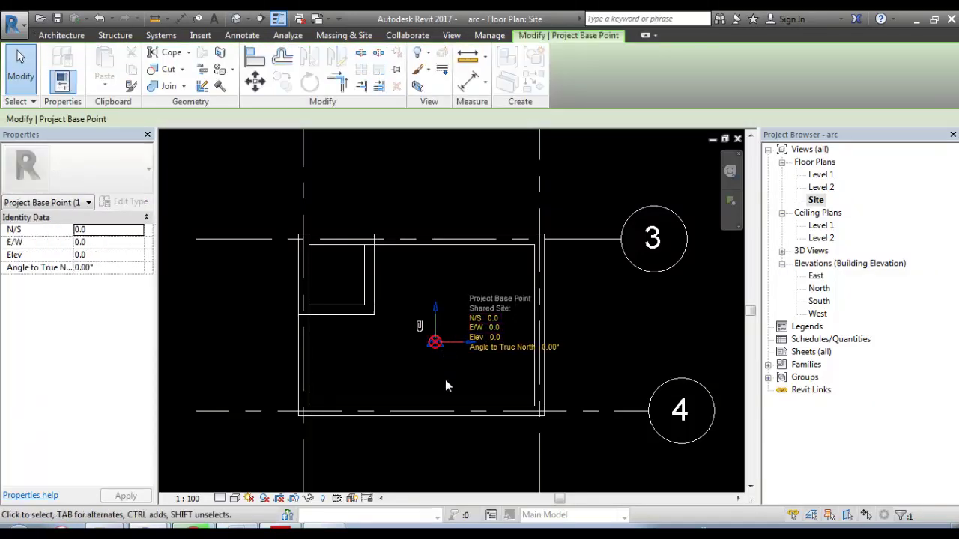
pyautogui.press('Escape')
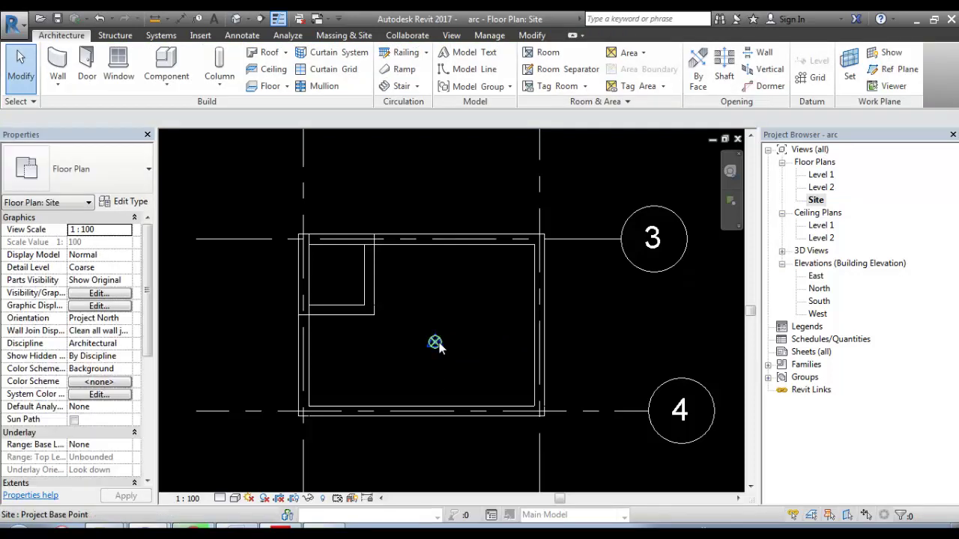
pyautogui.scroll(-2, 437, 345)
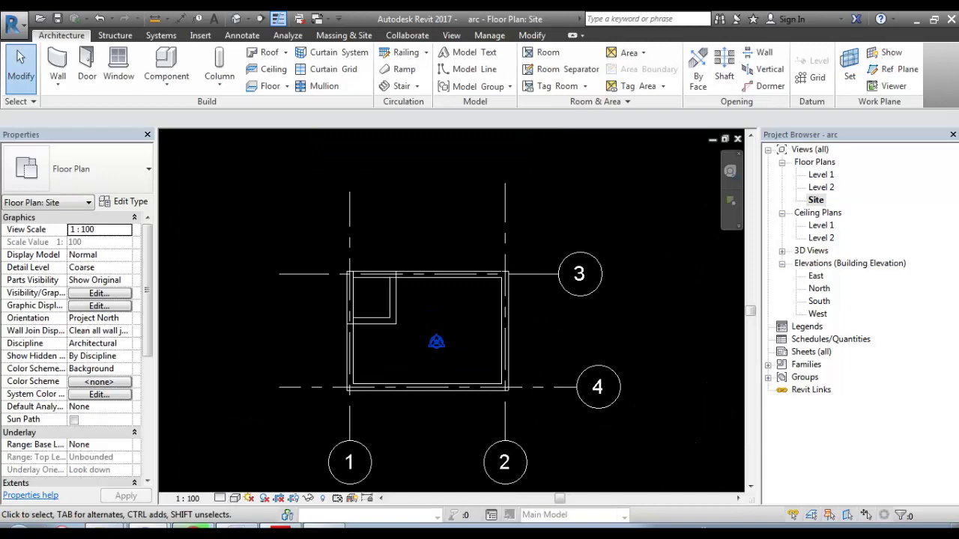
pyautogui.click(161, 532)
pyautogui.click(166, 482)
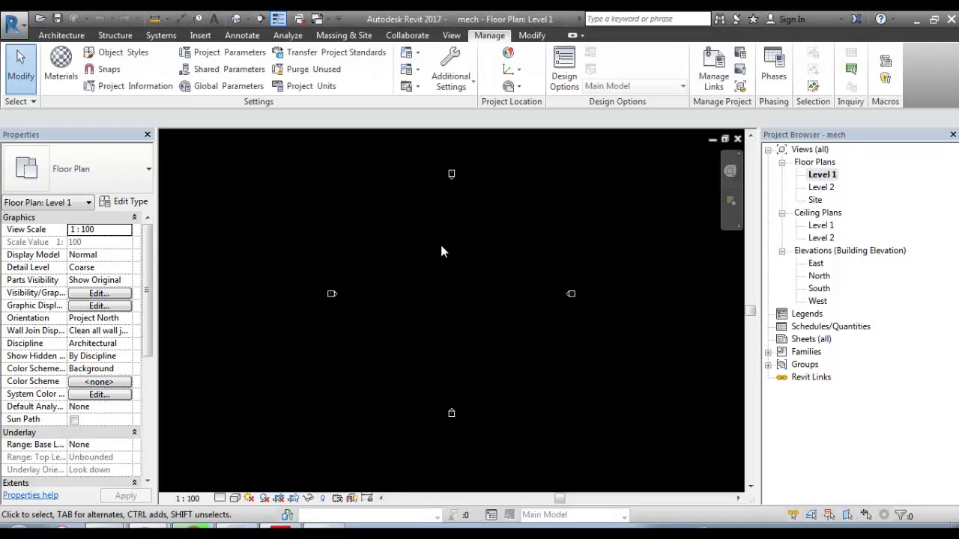
# - Link arc.rvt into the mech model using Auto - By Shared Coordinates, accepting the center-to-center warning
pyautogui.moveTo(439, 230); pyautogui.dragTo(428, 259, button='middle')
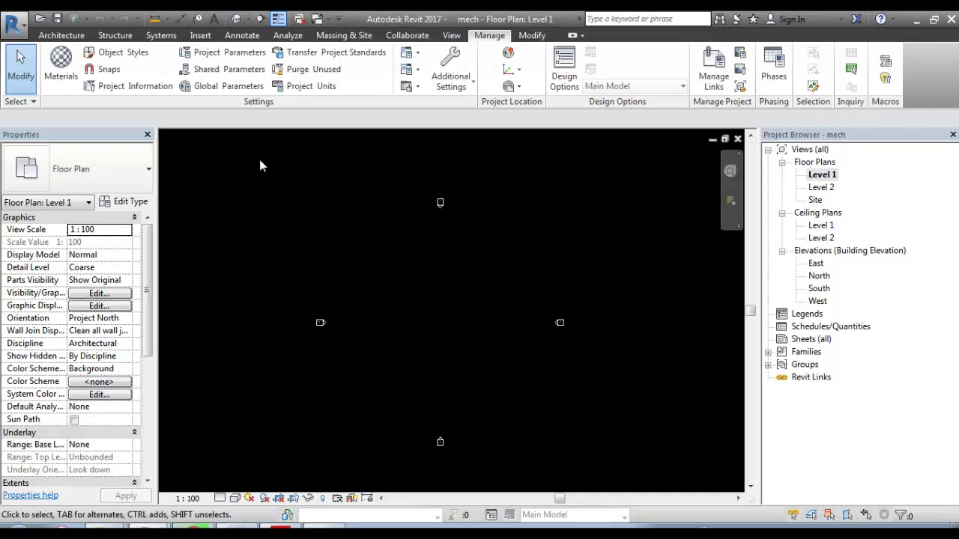
pyautogui.click(201, 36)
pyautogui.click(55, 68)
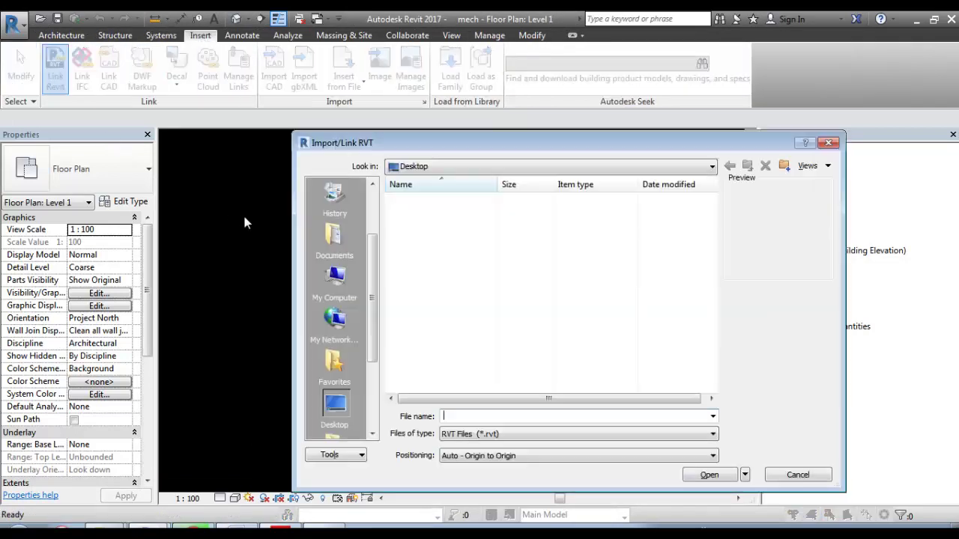
pyautogui.scroll(-1, 335, 353)
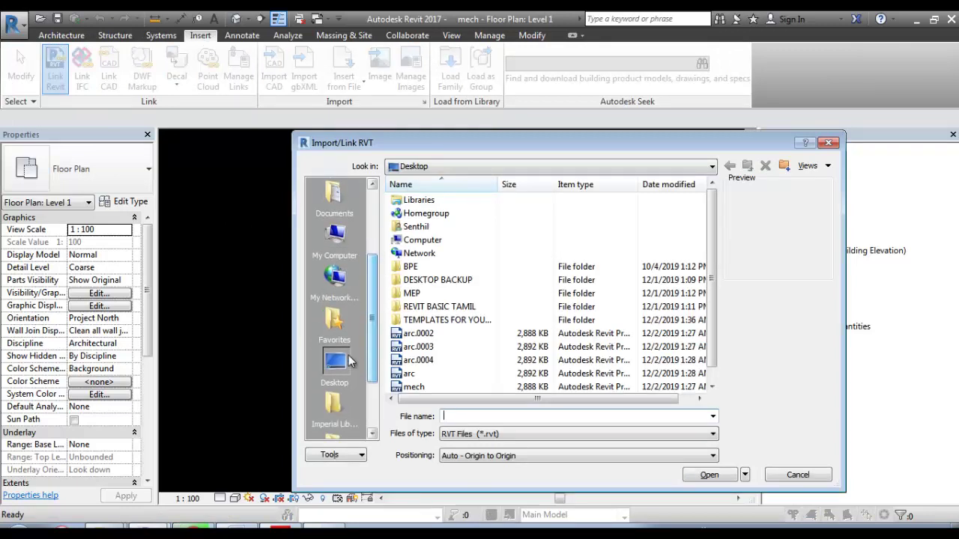
pyautogui.click(428, 373)
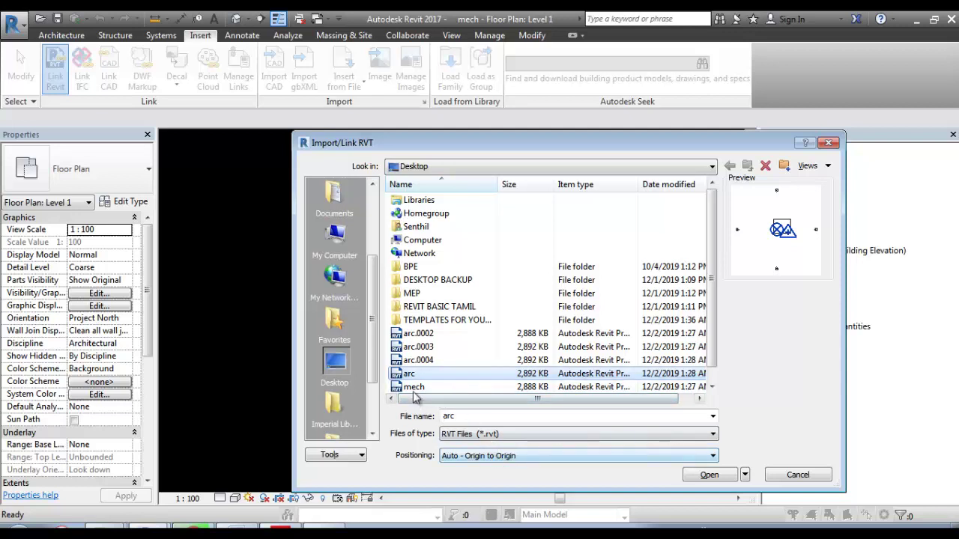
pyautogui.click(499, 457)
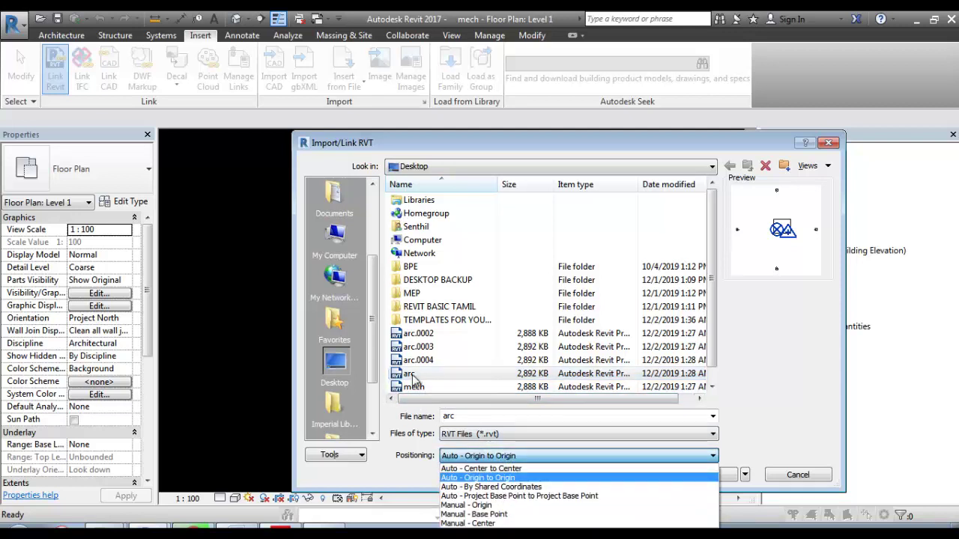
pyautogui.click(475, 488)
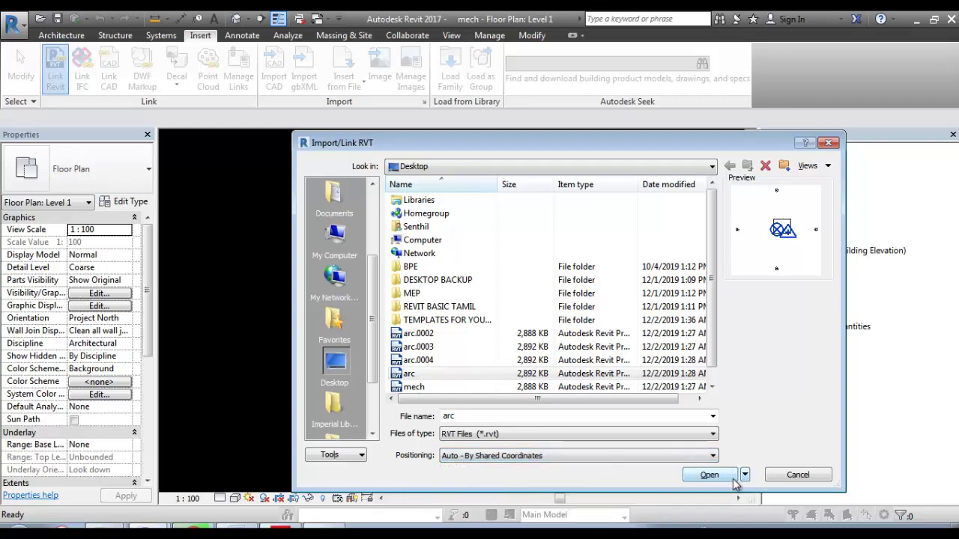
pyautogui.click(708, 475)
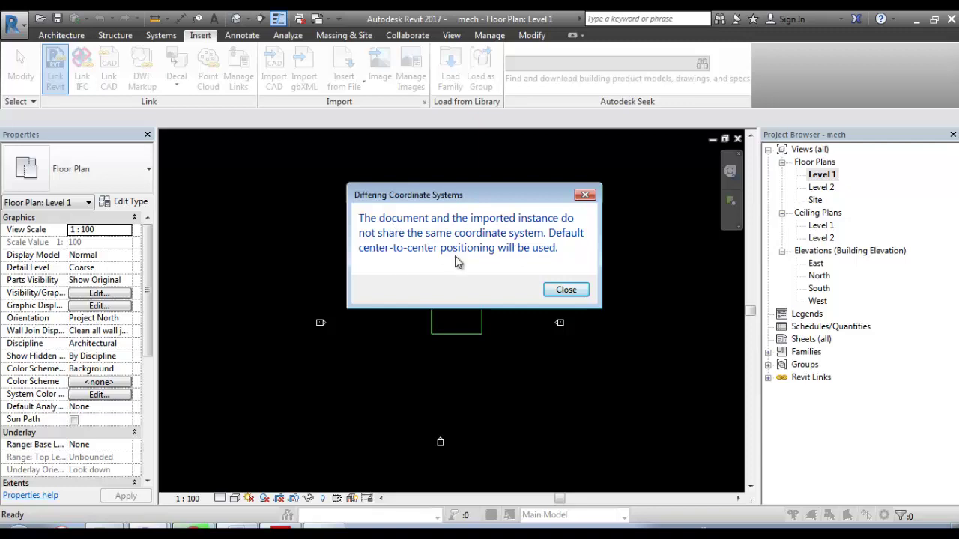
pyautogui.click(567, 290)
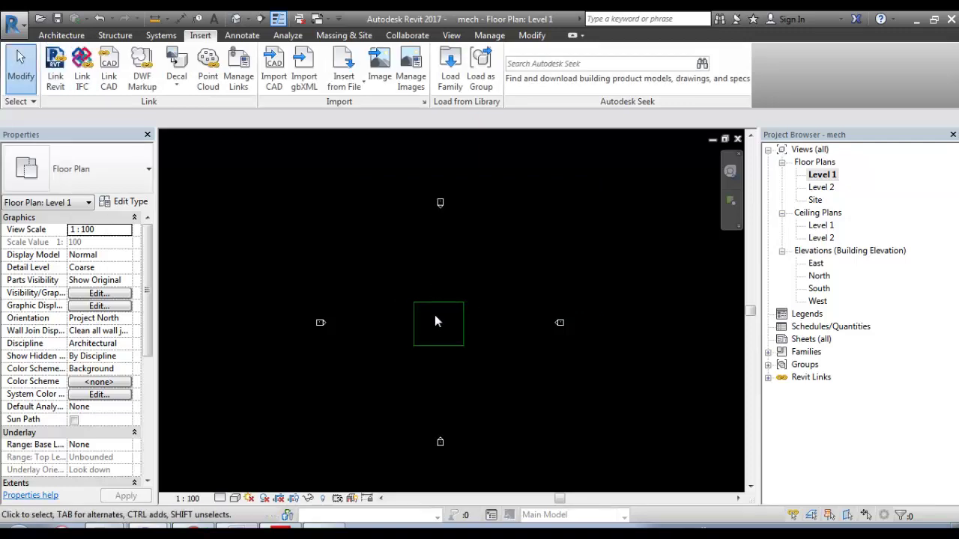
# - Check the Walls category in the mech view's Visibility/Graphics settings without changing anything
pyautogui.scroll(2, 434, 300)
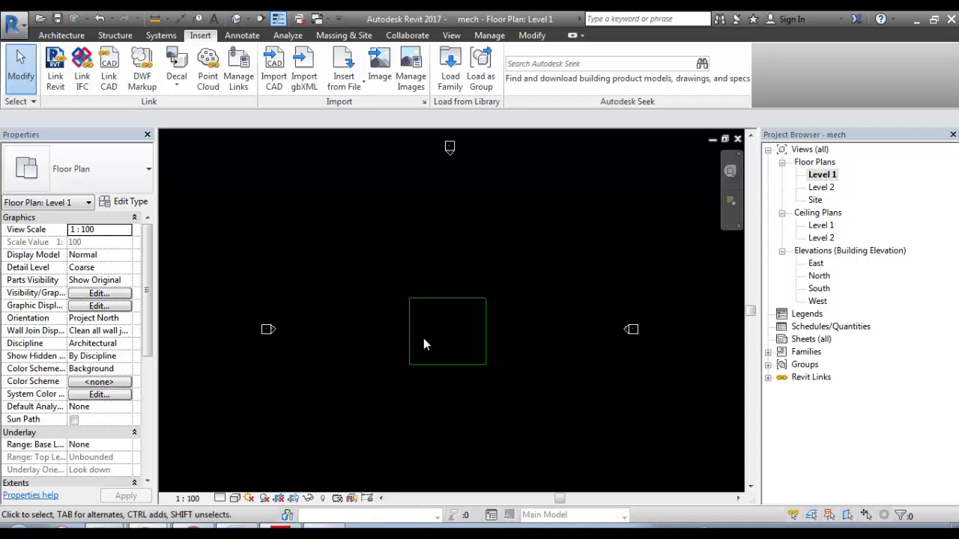
pyautogui.press('v')
pyautogui.press('g')
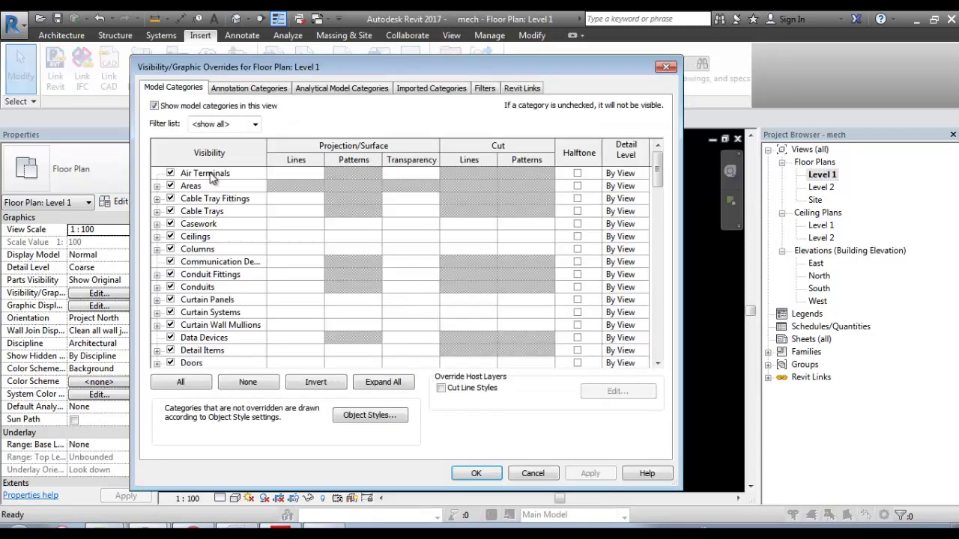
pyautogui.click(211, 174)
pyautogui.press('w')
pyautogui.click(476, 473)
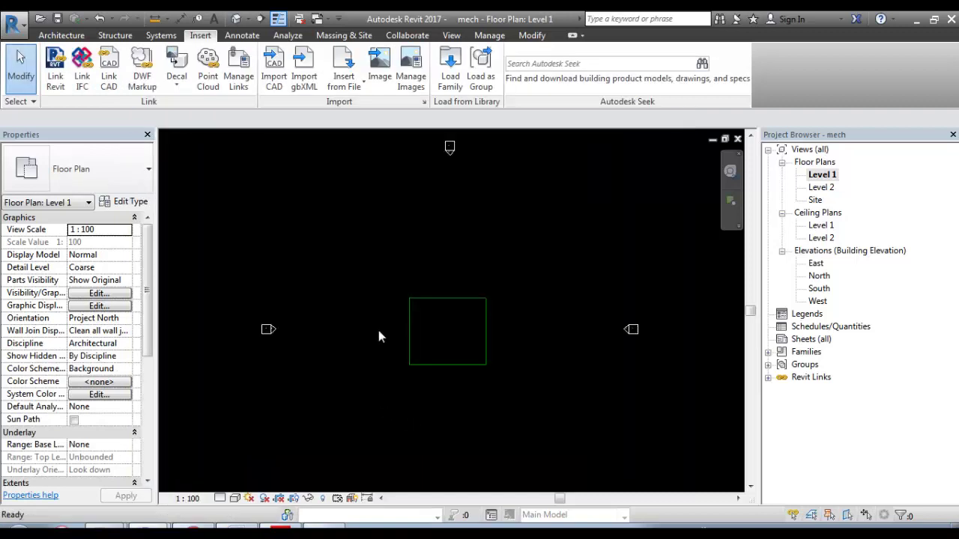
# - Set the view range Top offset to 12
pyautogui.press('v')
pyautogui.press('r')
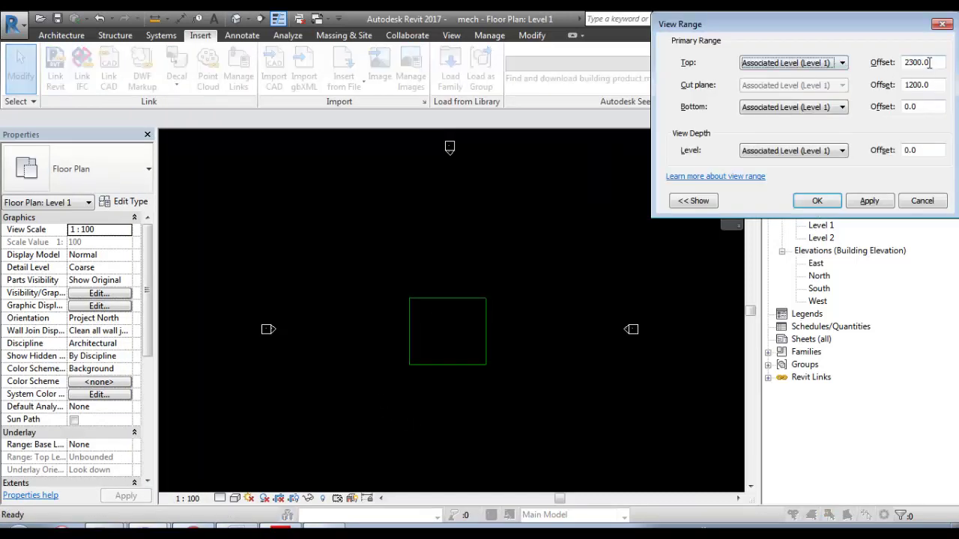
pyautogui.moveTo(929, 63); pyautogui.dragTo(894, 69)
pyautogui.write('12')
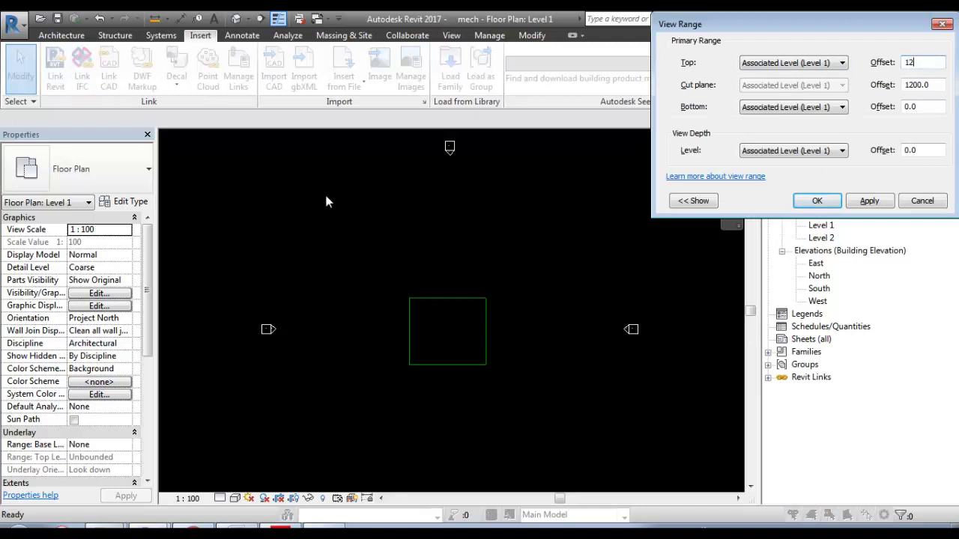
pyautogui.click(818, 204)
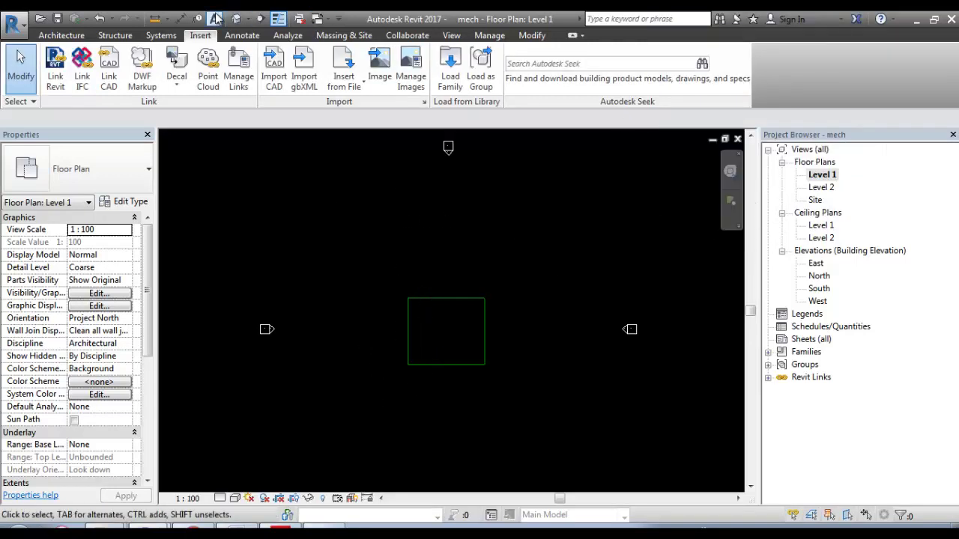
# - Look at the mech {3D} view, reopen Level 1, then switch to the arc project window
pyautogui.click(236, 18)
pyautogui.scroll(-2, 504, 352)
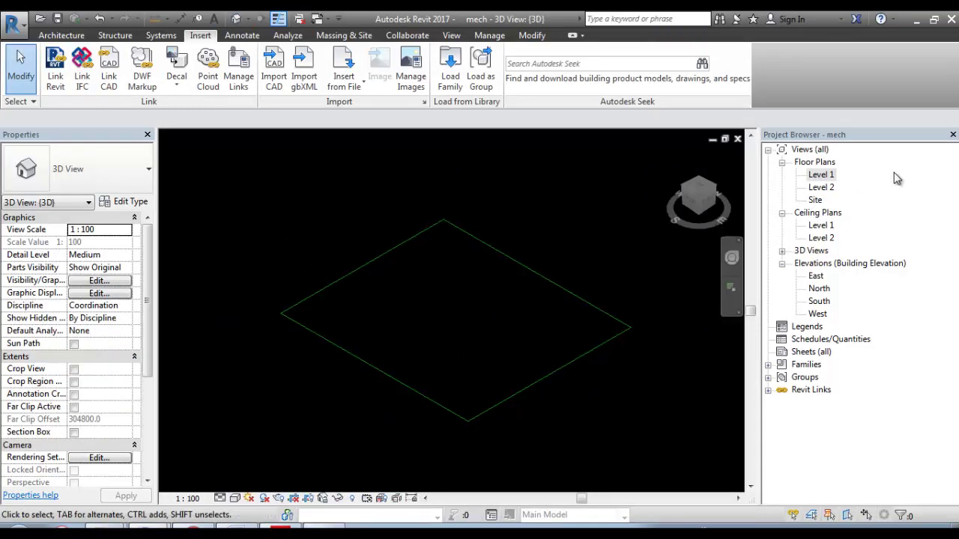
pyautogui.click(824, 187)
pyautogui.doubleClick(821, 174)
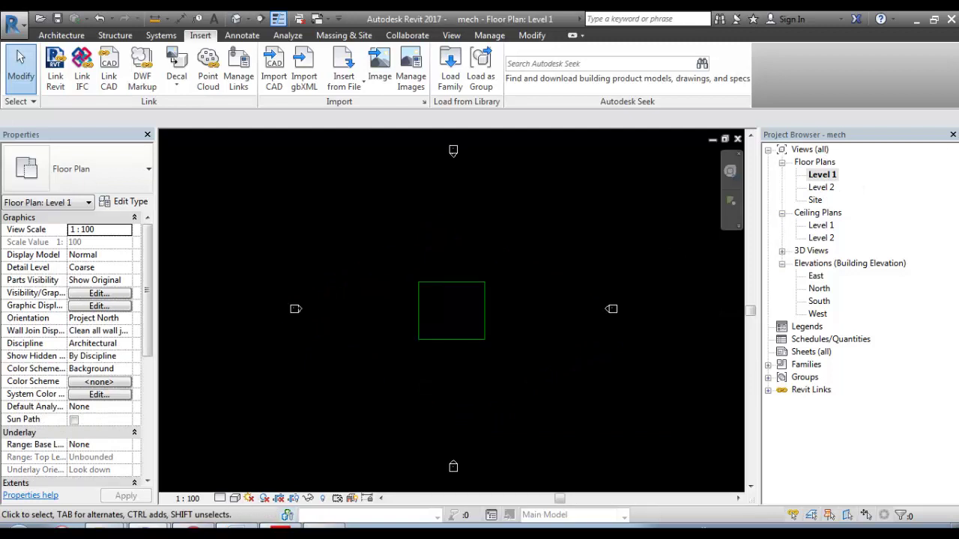
pyautogui.click(149, 507)
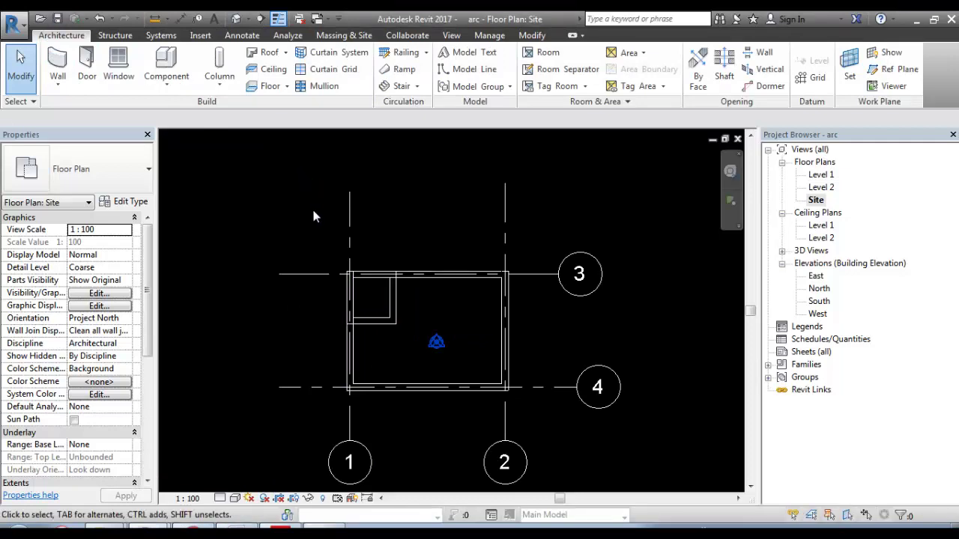
# - Back in mech, reload the arc.rvt link through Manage Links
pyautogui.click(150, 483)
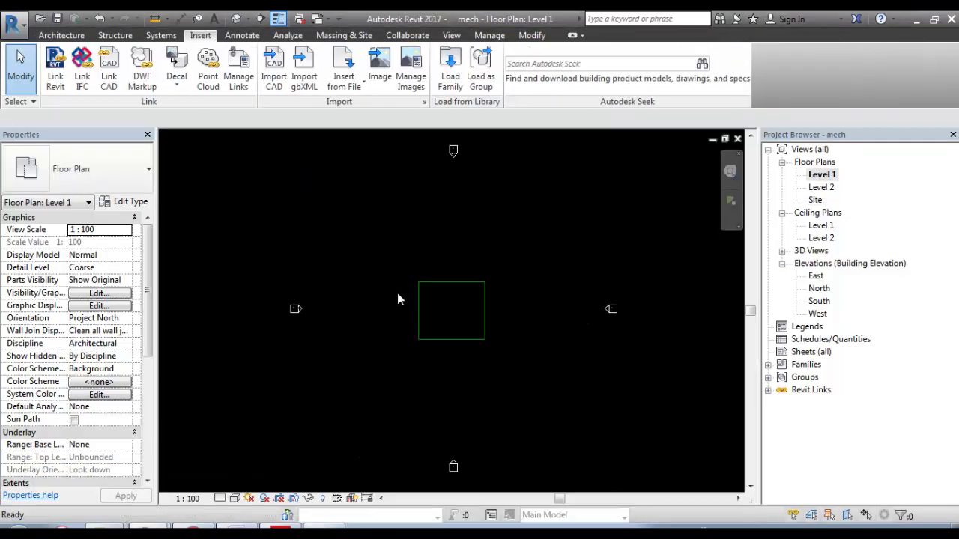
pyautogui.press('c')
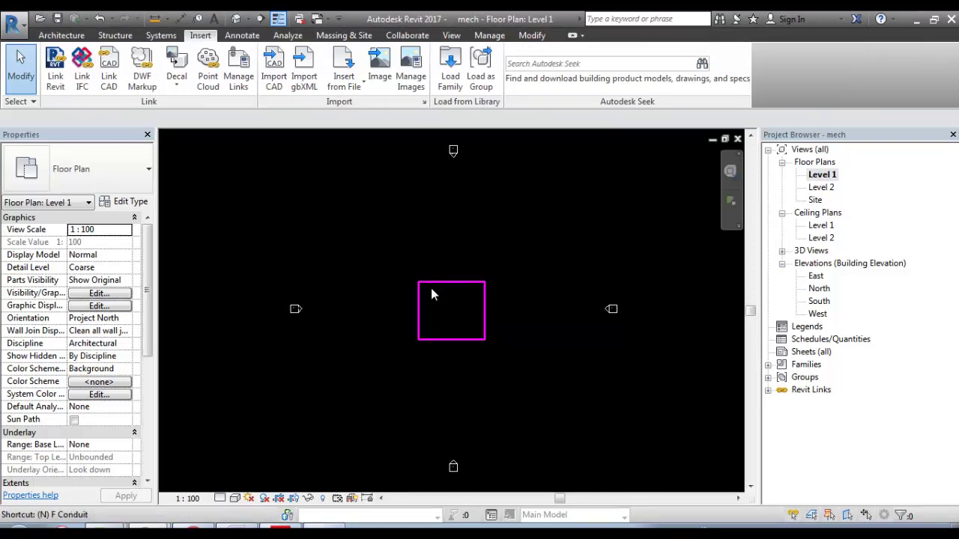
pyautogui.press('Escape')
pyautogui.press('m')
pyautogui.press('l')
pyautogui.click(253, 144)
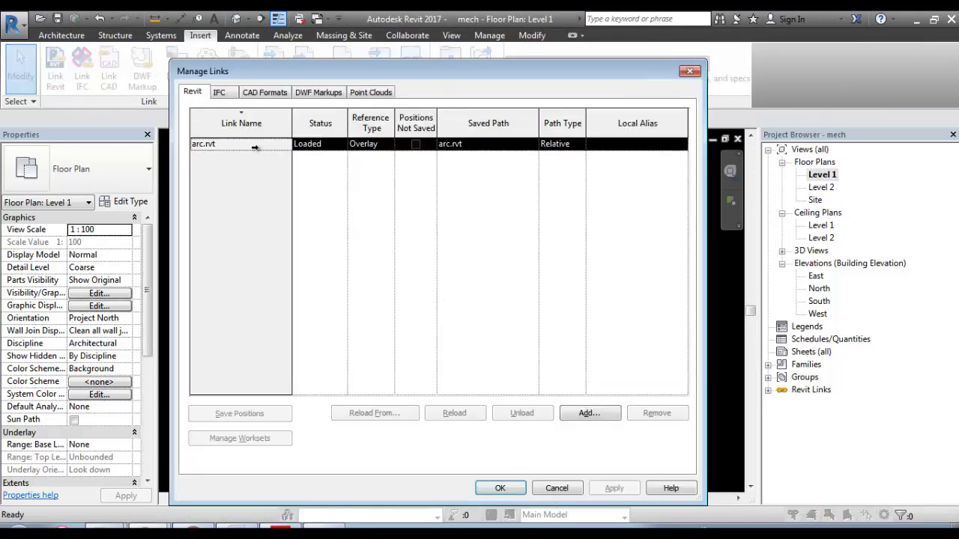
pyautogui.click(437, 415)
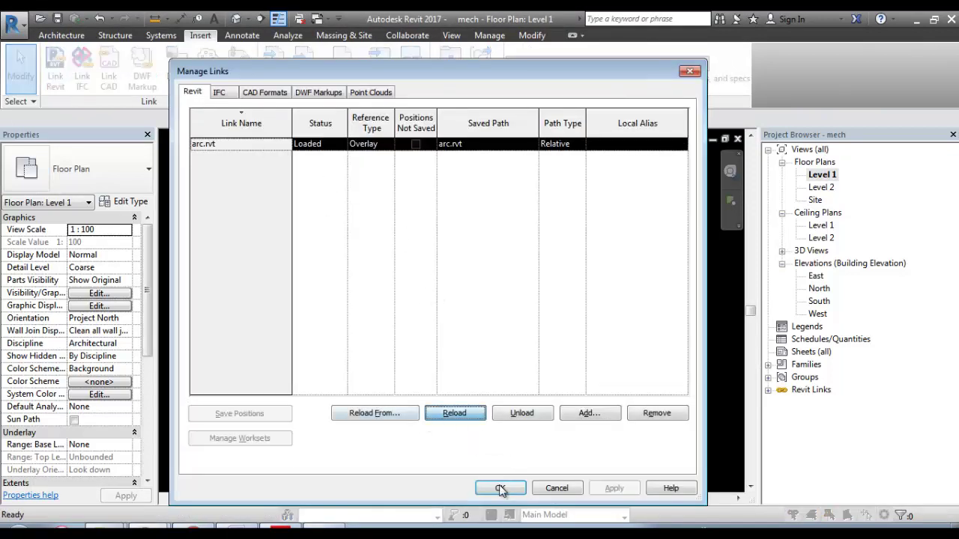
pyautogui.click(500, 488)
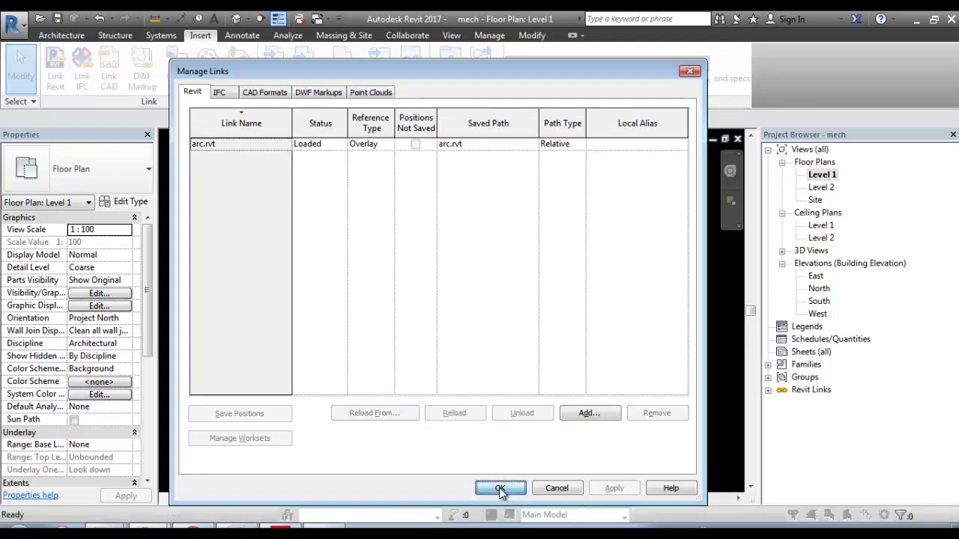
# - Zoom in on the reloaded room and start the Pipe tool with PI
pyautogui.scroll(2, 447, 353)
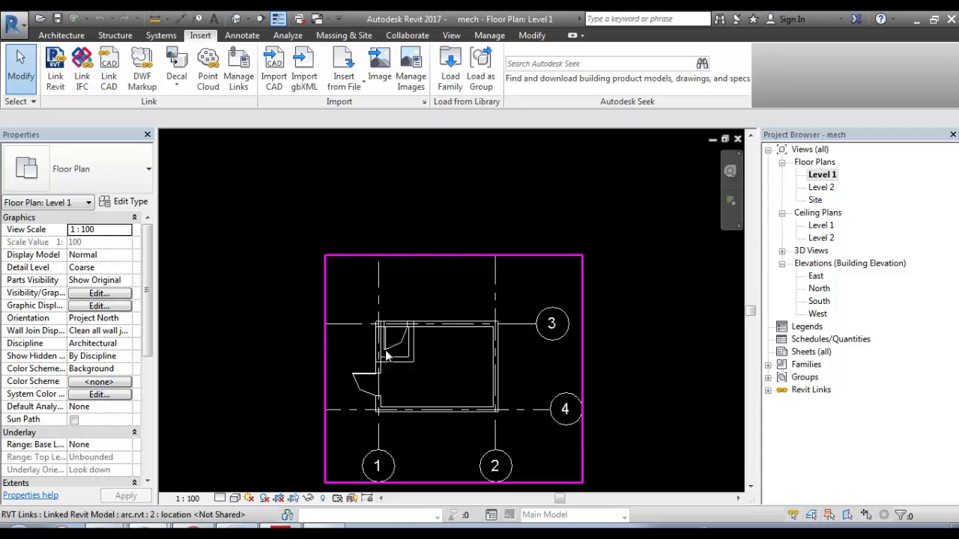
pyautogui.scroll(2, 420, 337)
pyautogui.scroll(1, 395, 316)
pyautogui.scroll(2, 403, 345)
pyautogui.scroll(-1, 408, 343)
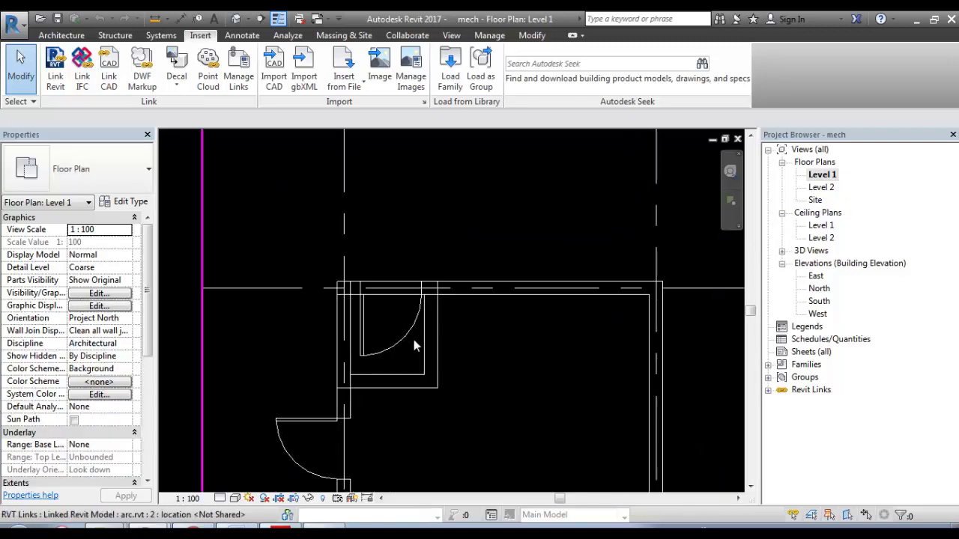
pyautogui.scroll(-2, 431, 315)
pyautogui.scroll(-2, 453, 289)
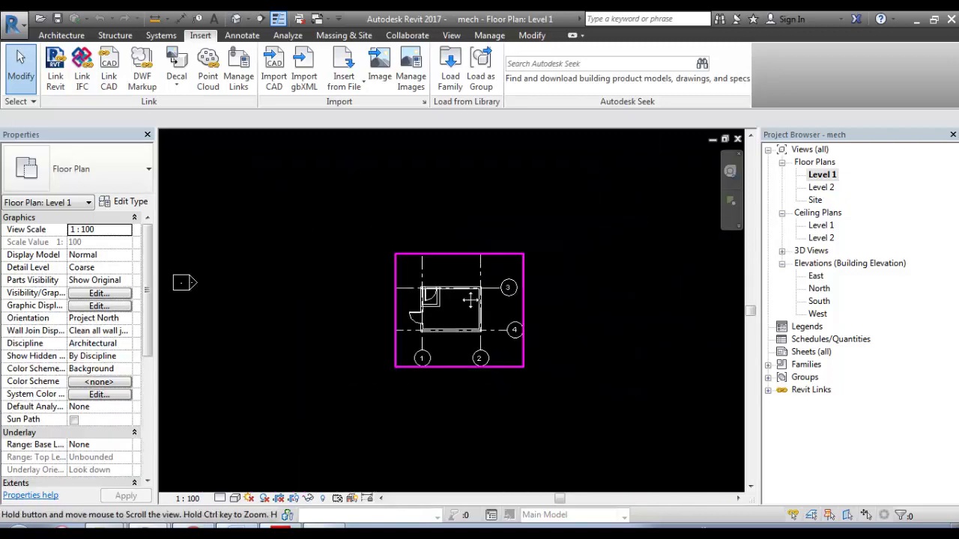
pyautogui.scroll(-1, 465, 289)
pyautogui.scroll(2, 458, 309)
pyautogui.scroll(1, 479, 309)
pyautogui.press('Escape')
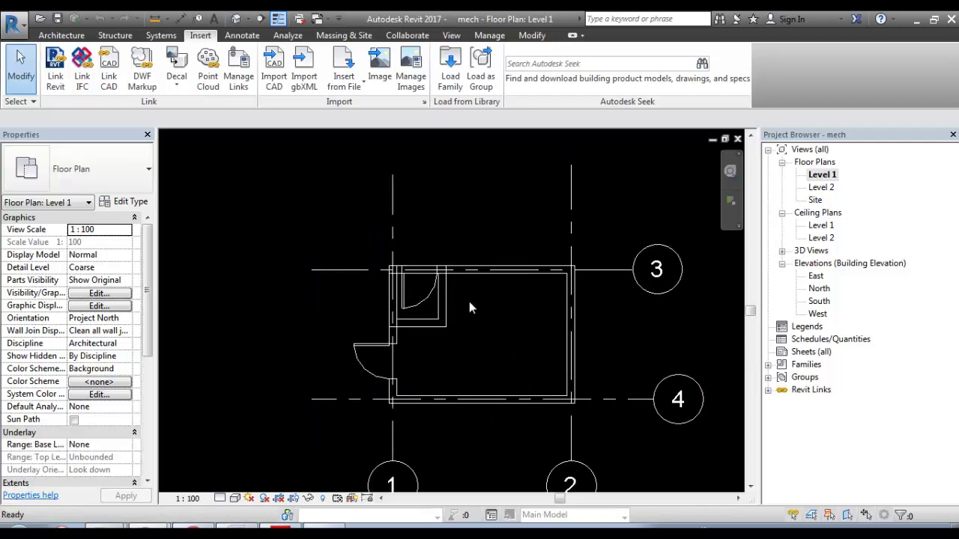
pyautogui.press('p')
pyautogui.press('i')
pyautogui.scroll(3, 466, 294)
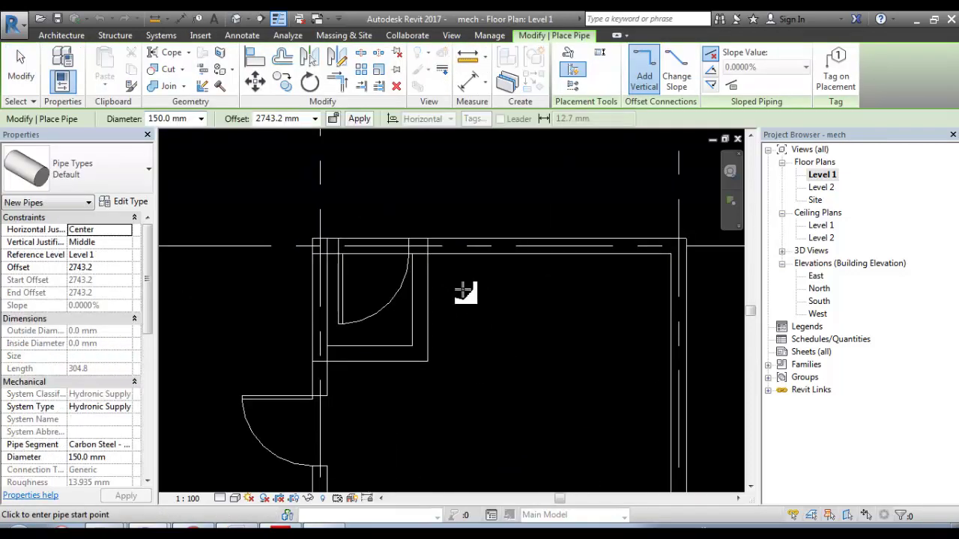
pyautogui.click(463, 288)
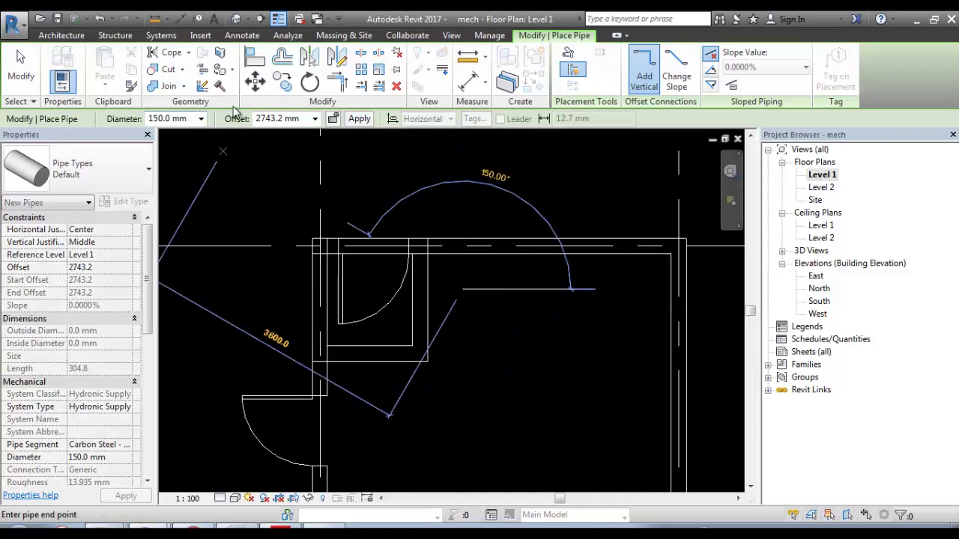
pyautogui.doubleClick(281, 119)
pyautogui.write('0')
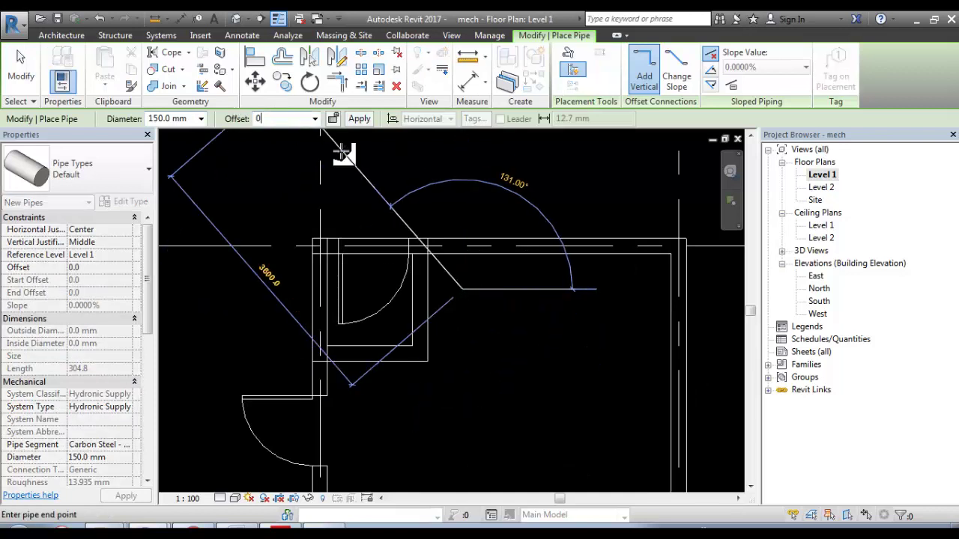
pyautogui.press('BackSpace')
pyautogui.write('1200')
pyautogui.press('Return')
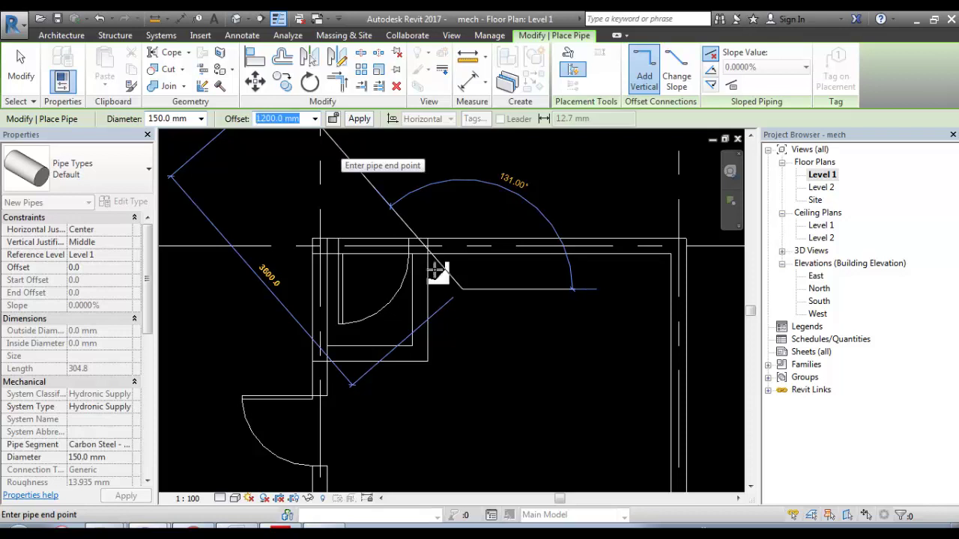
pyautogui.press('Escape')
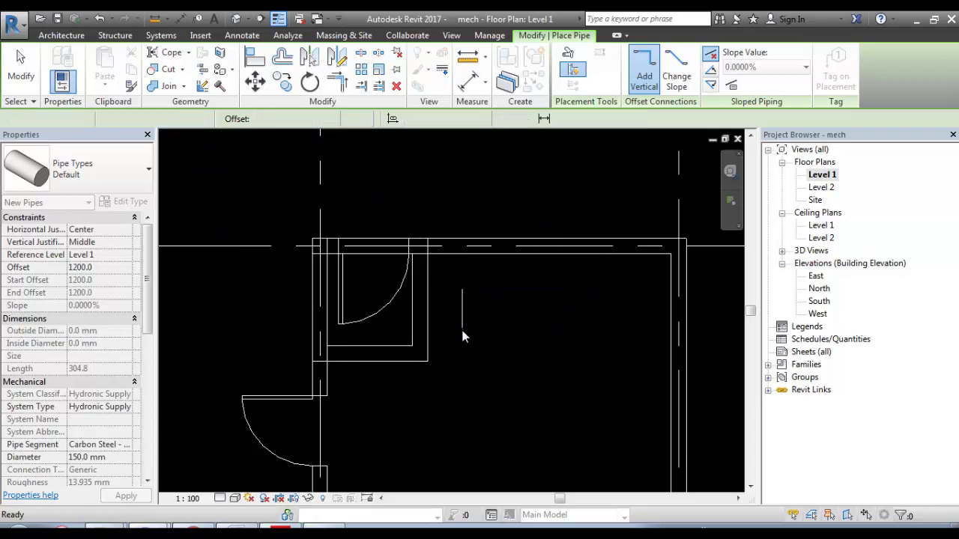
pyautogui.press('Escape')
pyautogui.scroll(2, 462, 309)
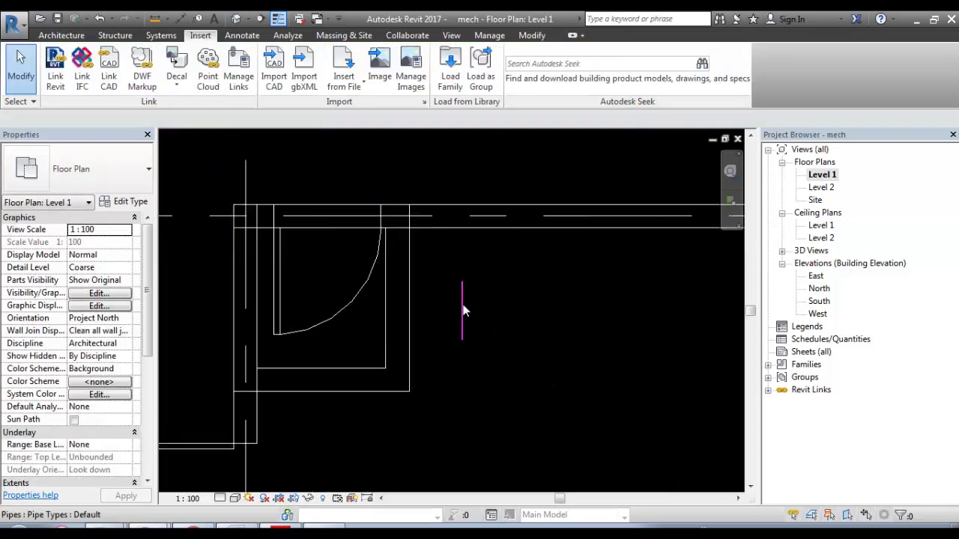
pyautogui.click(219, 499)
pyautogui.click(239, 534)
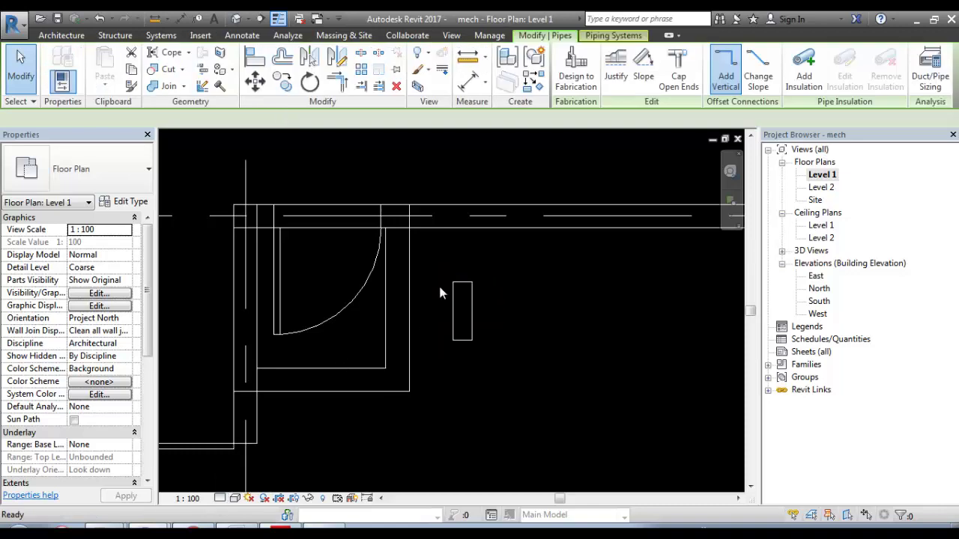
pyautogui.scroll(2, 479, 341)
pyautogui.press('d')
pyautogui.press('i')
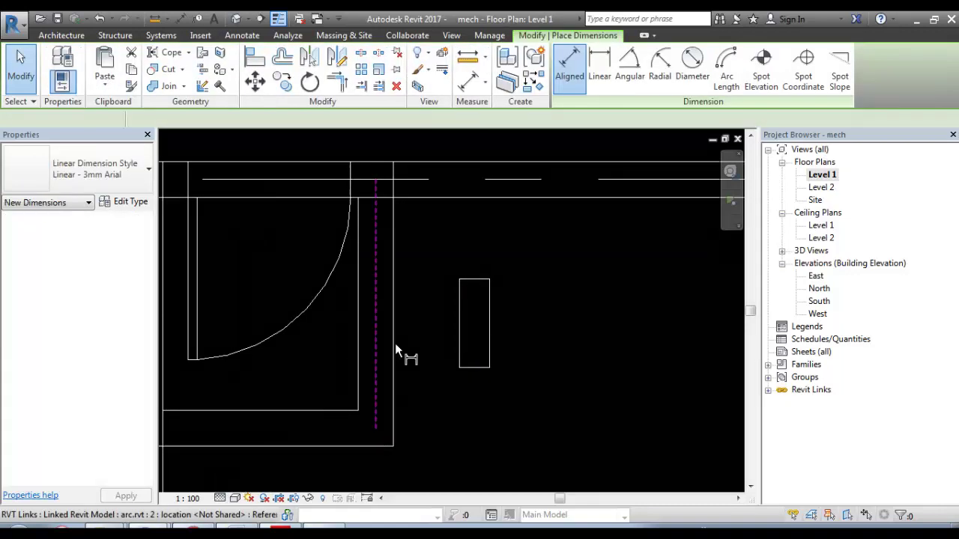
pyautogui.click(423, 338)
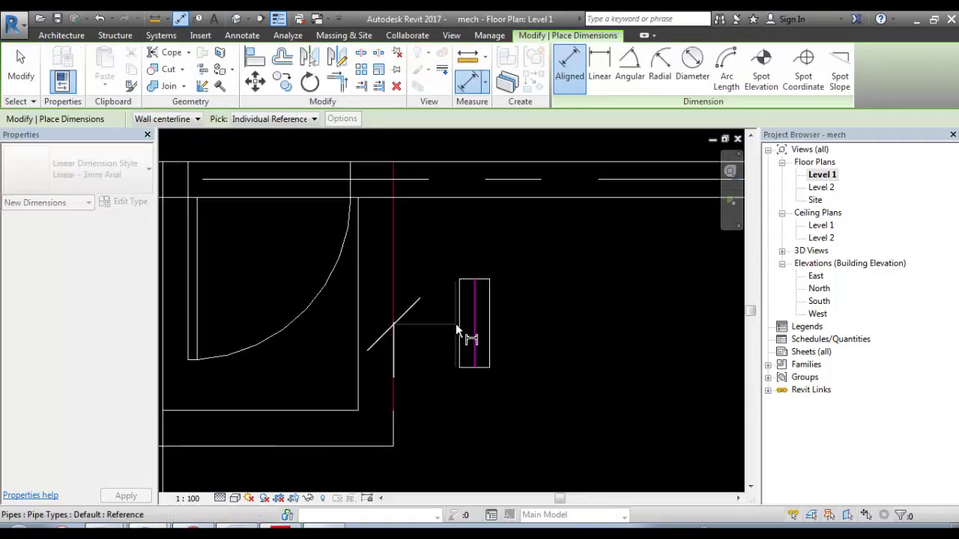
pyautogui.click(455, 323)
pyautogui.click(461, 228)
pyautogui.press('Escape')
pyautogui.press('Escape')
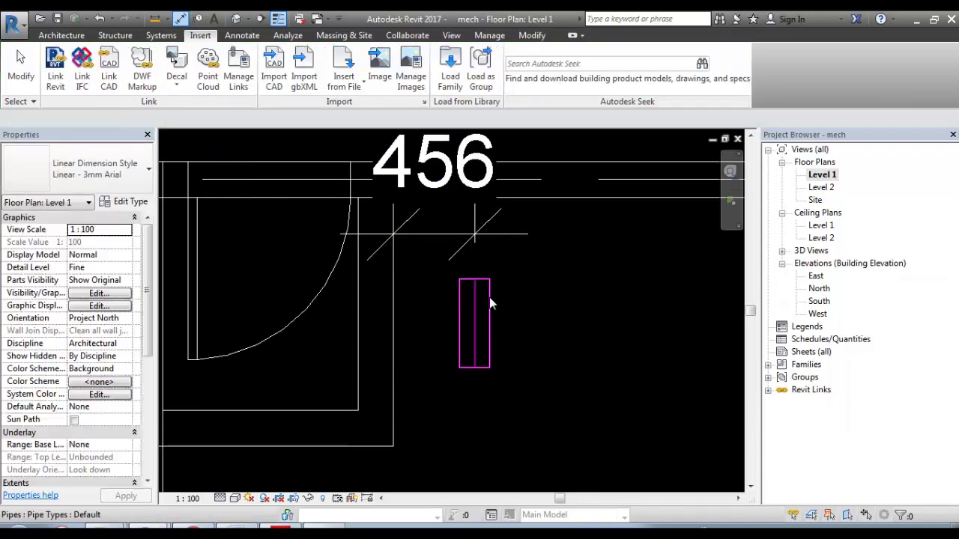
pyautogui.click(441, 205)
pyautogui.click(433, 198)
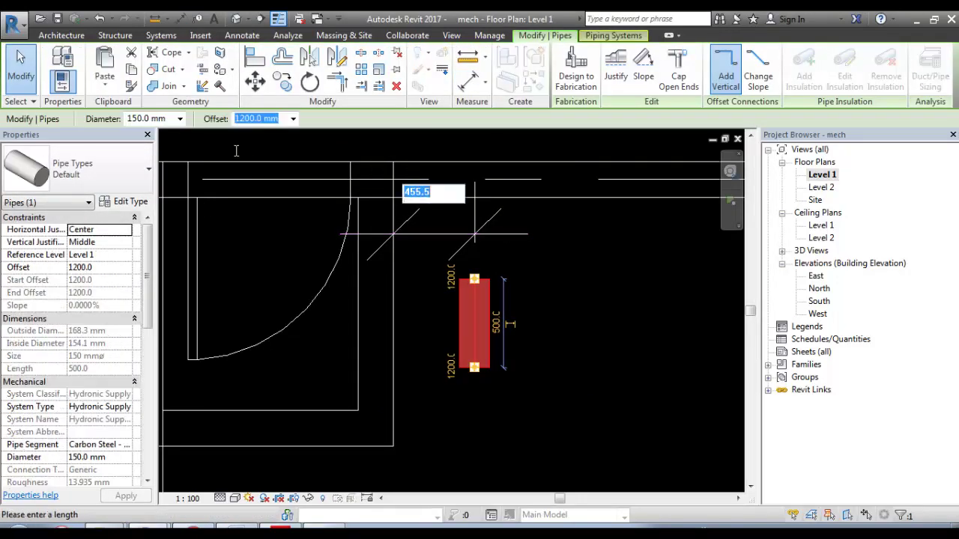
pyautogui.write('1000')
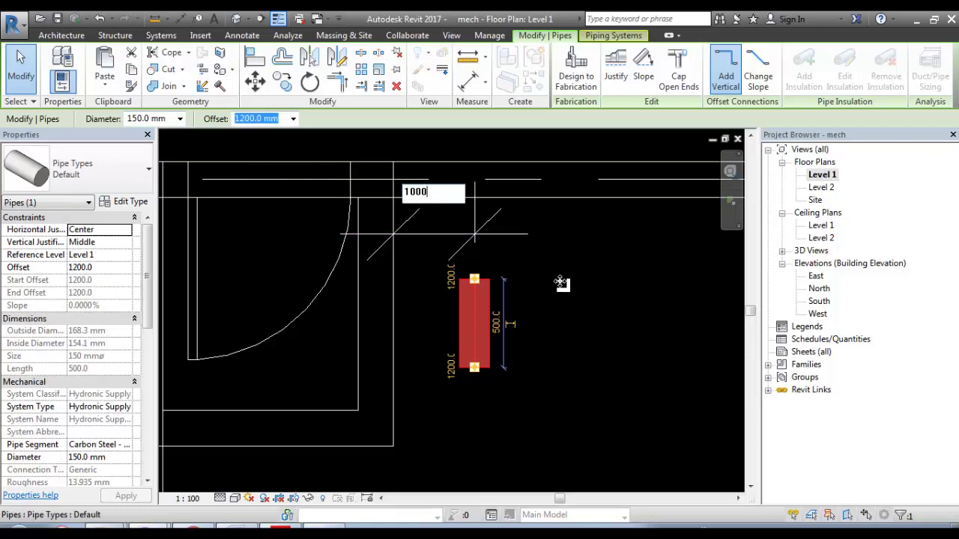
pyautogui.press('Return')
pyautogui.scroll(-5, 526, 318)
pyautogui.press('Escape')
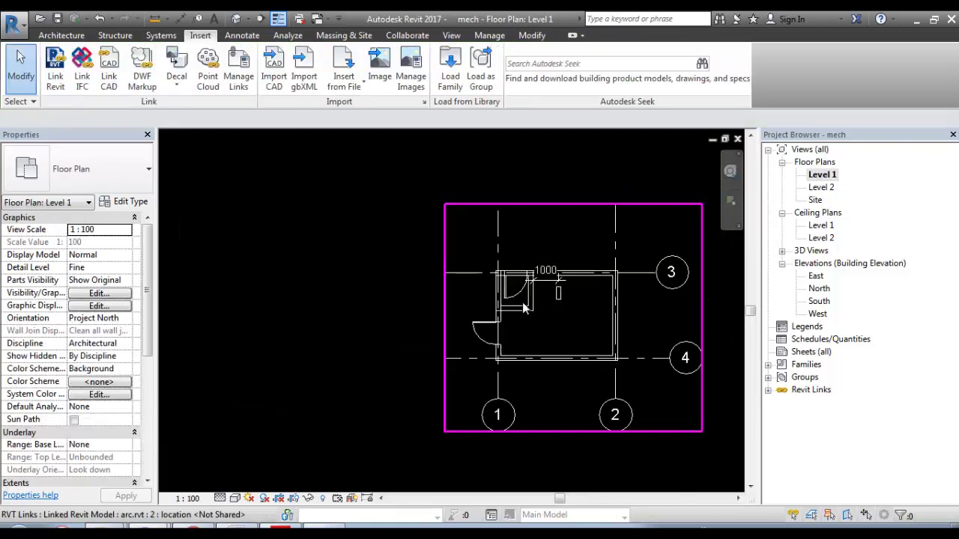
pyautogui.scroll(2, 526, 312)
pyautogui.scroll(-2, 463, 296)
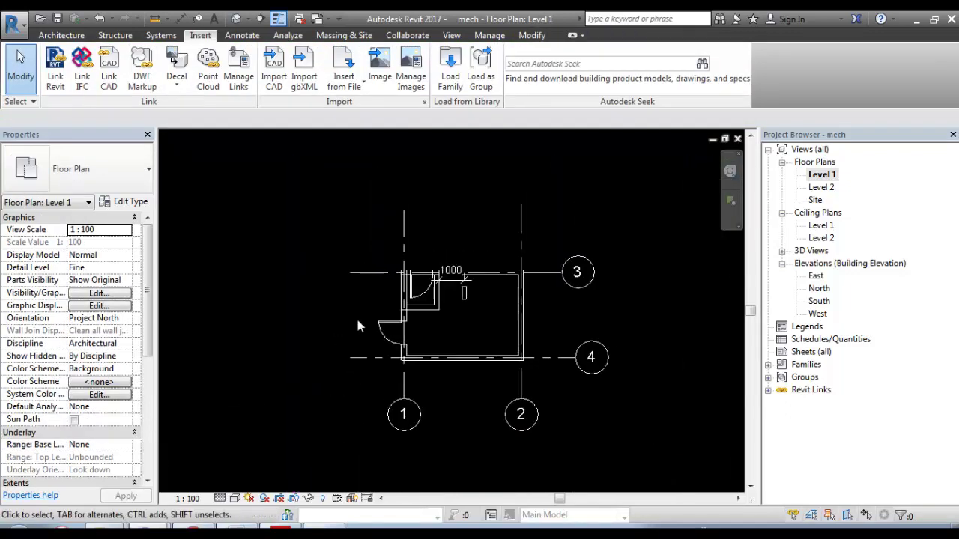
pyautogui.click(493, 271)
pyautogui.press('Escape')
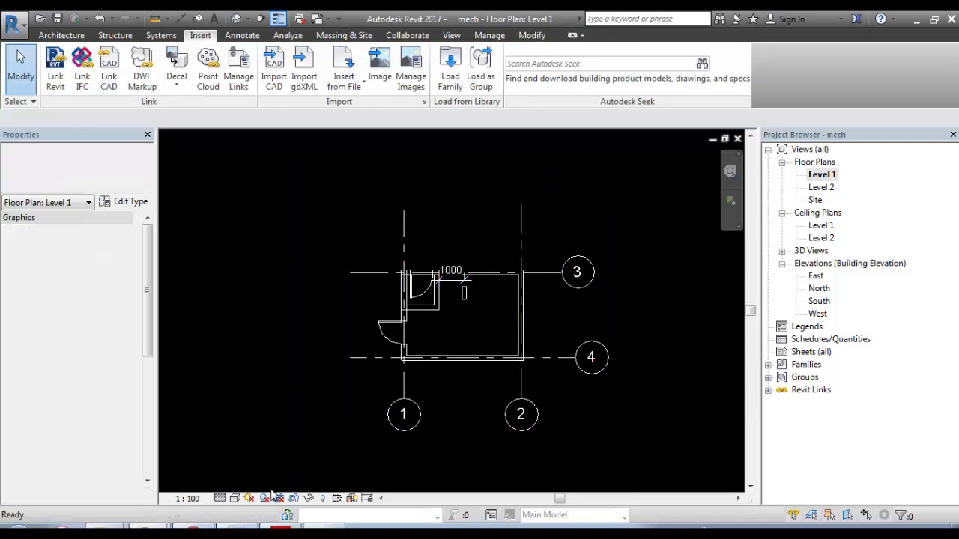
pyautogui.scroll(1, 454, 292)
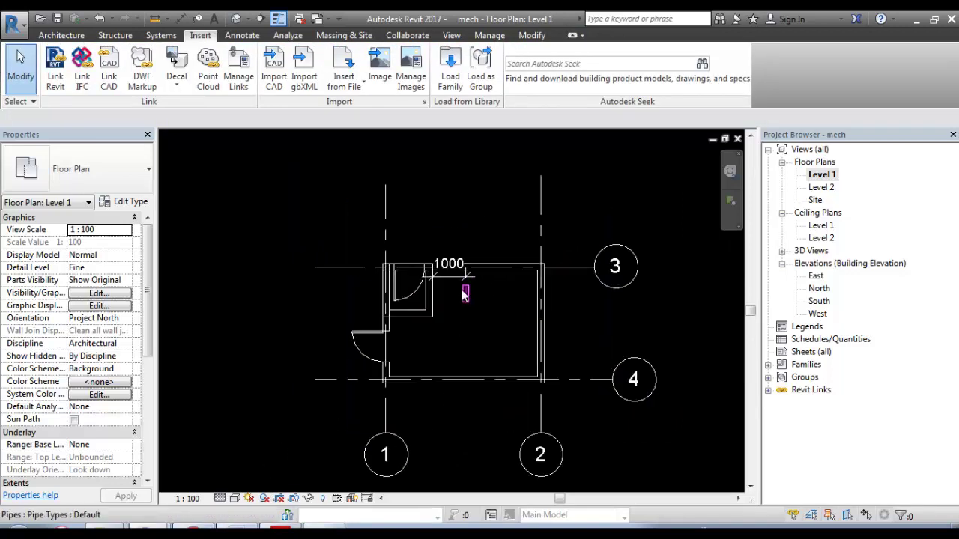
pyautogui.scroll(-1, 456, 318)
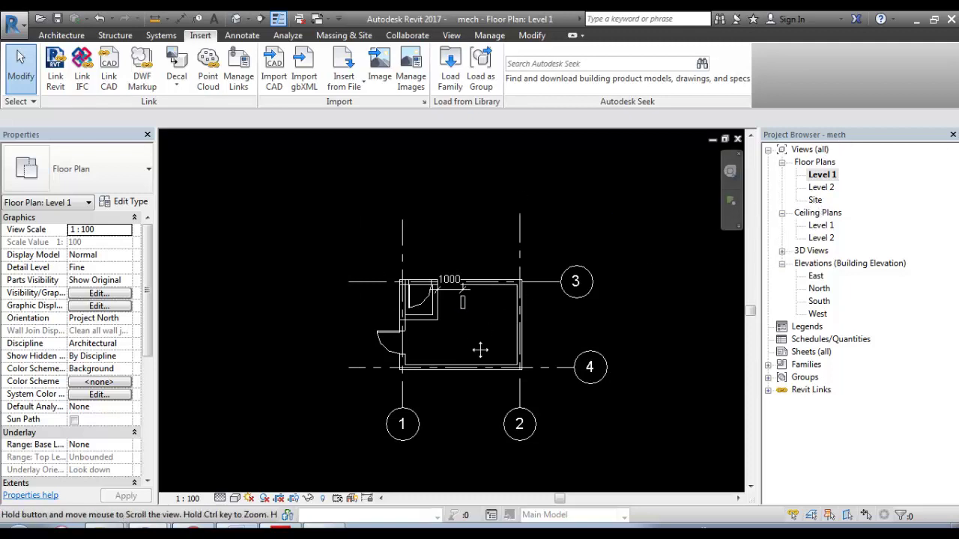
pyautogui.moveTo(503, 347); pyautogui.dragTo(497, 319, button='middle')
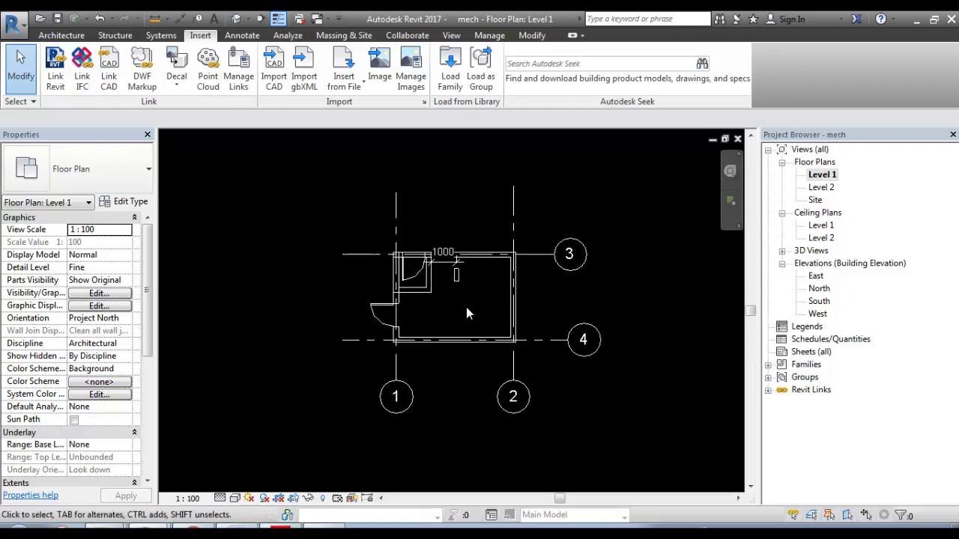
pyautogui.scroll(2, 449, 305)
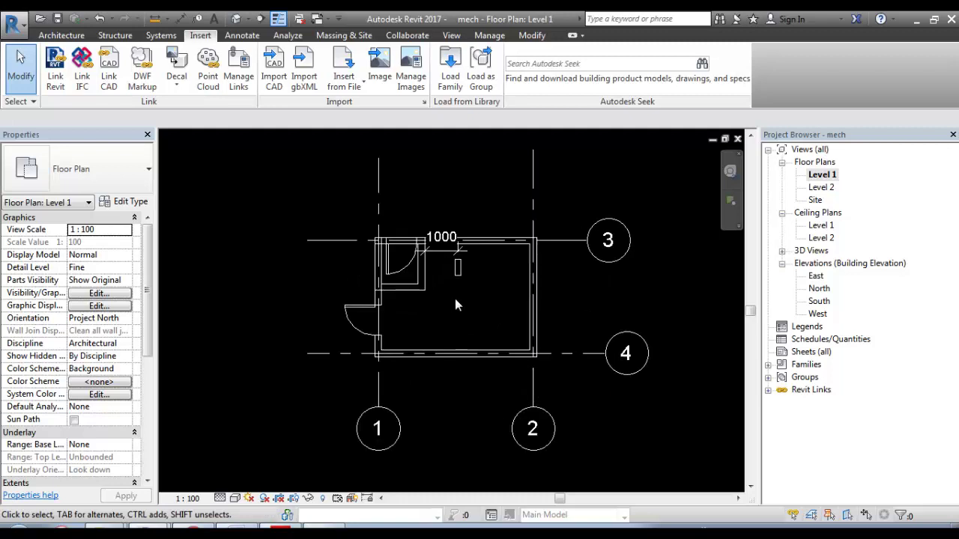
pyautogui.scroll(-4, 455, 299)
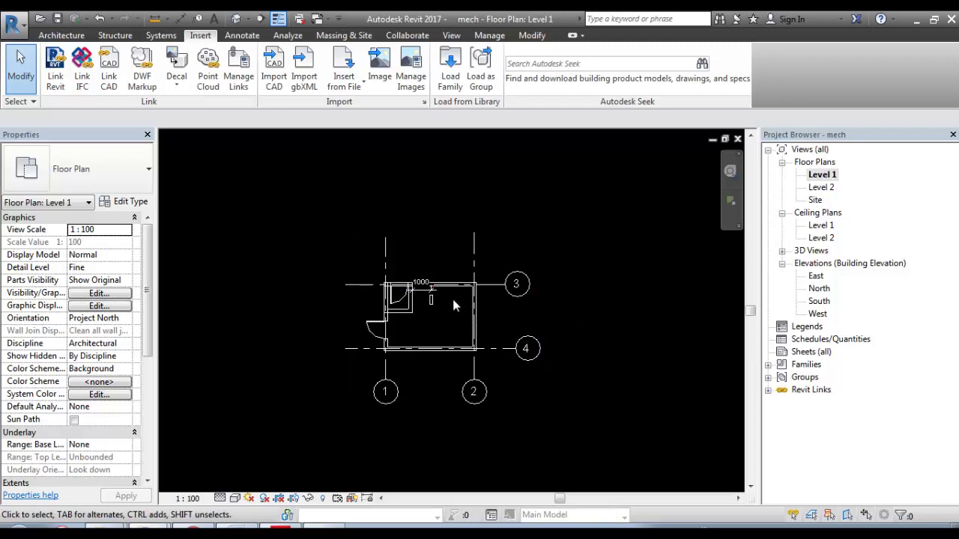
pyautogui.scroll(1, 429, 303)
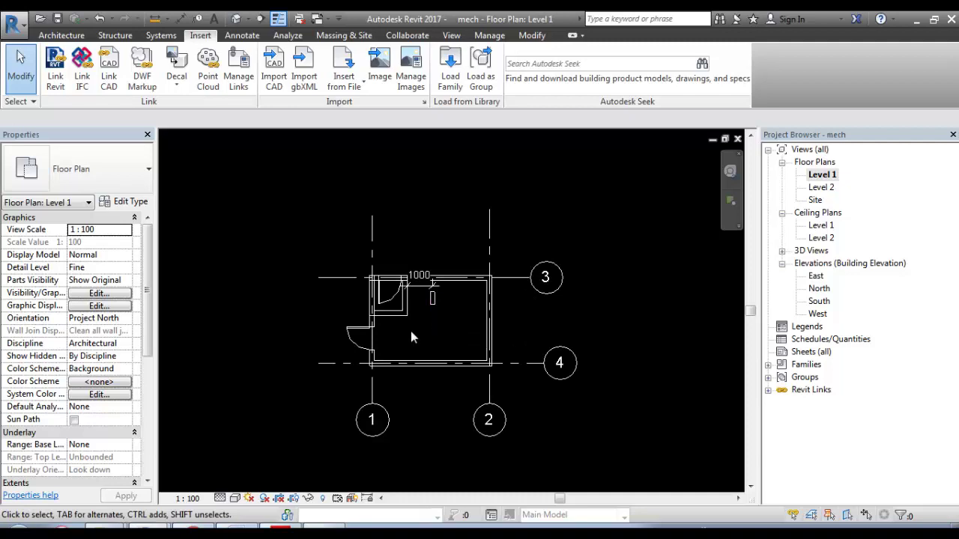
# - Turn on Project Base Point visibility under Site in the Level 1 Visibility/Graphics settings
pyautogui.press('v')
pyautogui.press('g')
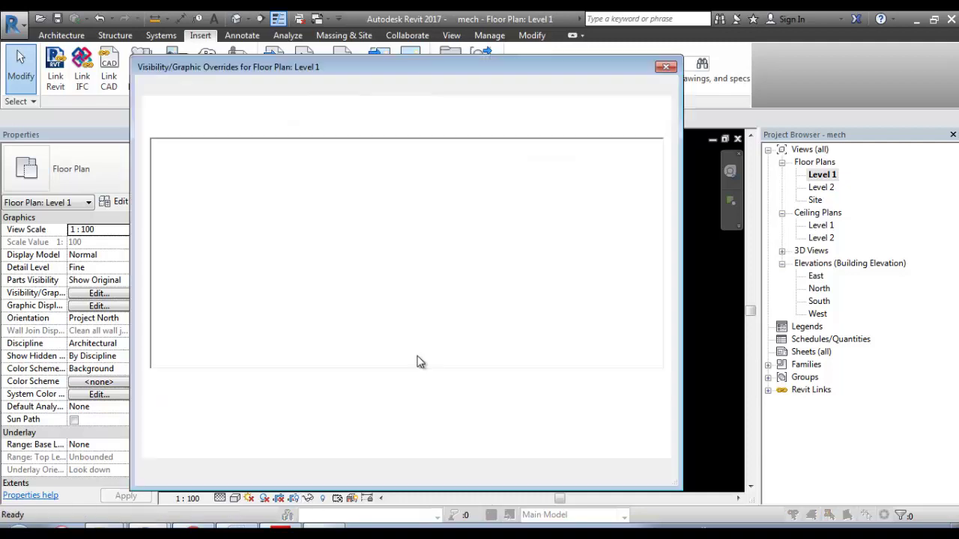
pyautogui.click(210, 240)
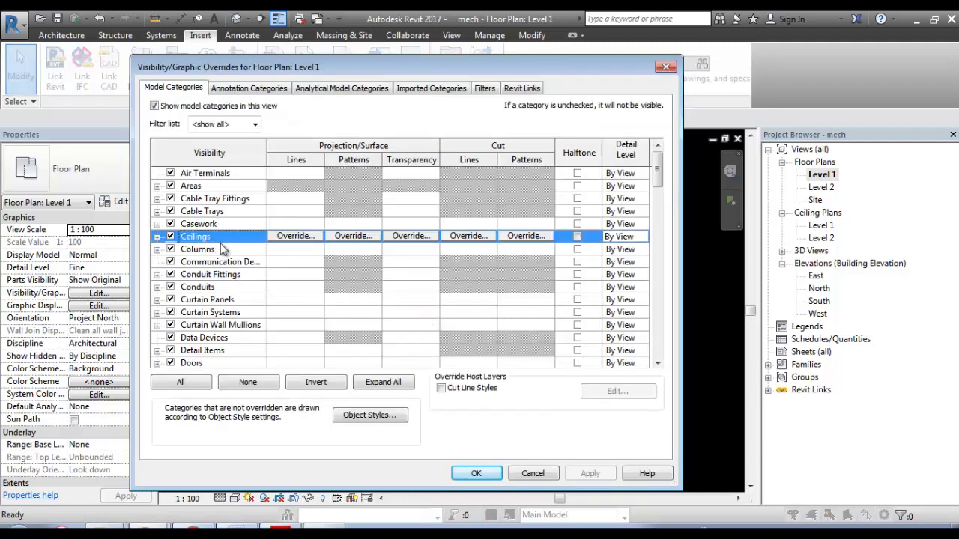
pyautogui.press('s')
pyautogui.press('i')
pyautogui.scroll(-1, 171, 329)
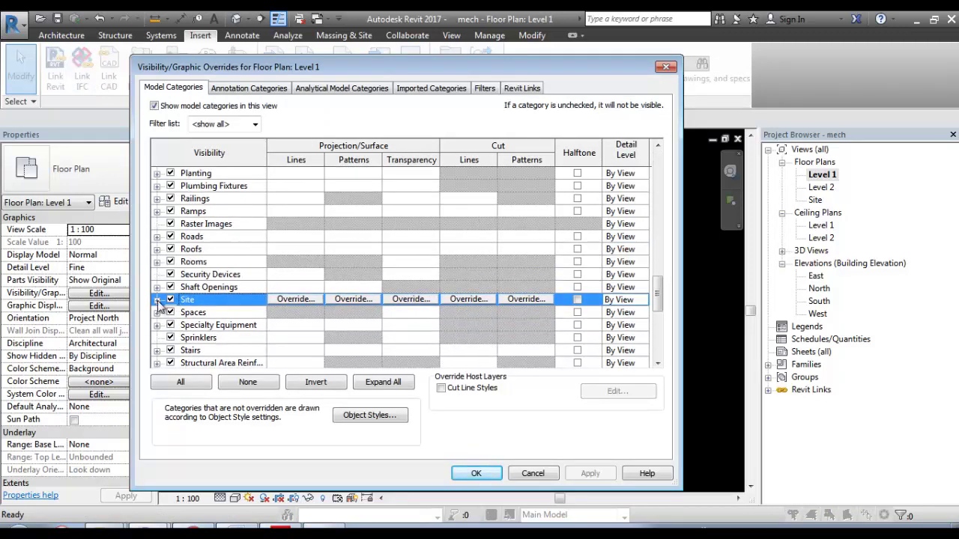
pyautogui.click(157, 300)
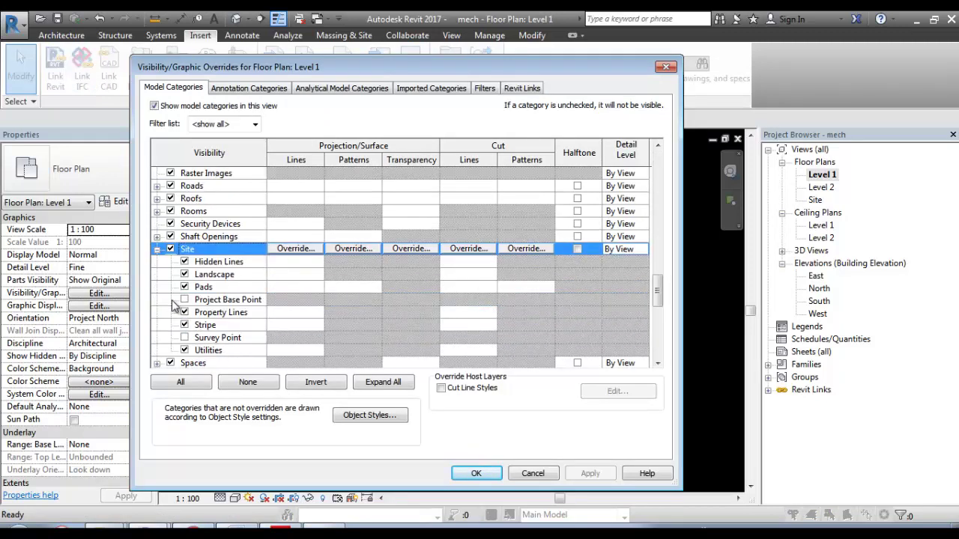
pyautogui.click(218, 339)
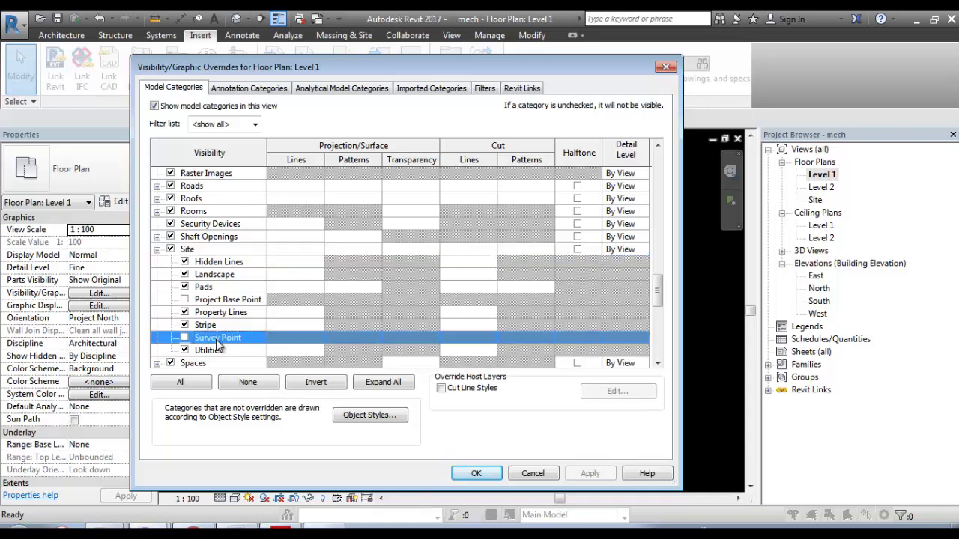
pyautogui.click(220, 302)
pyautogui.click(476, 473)
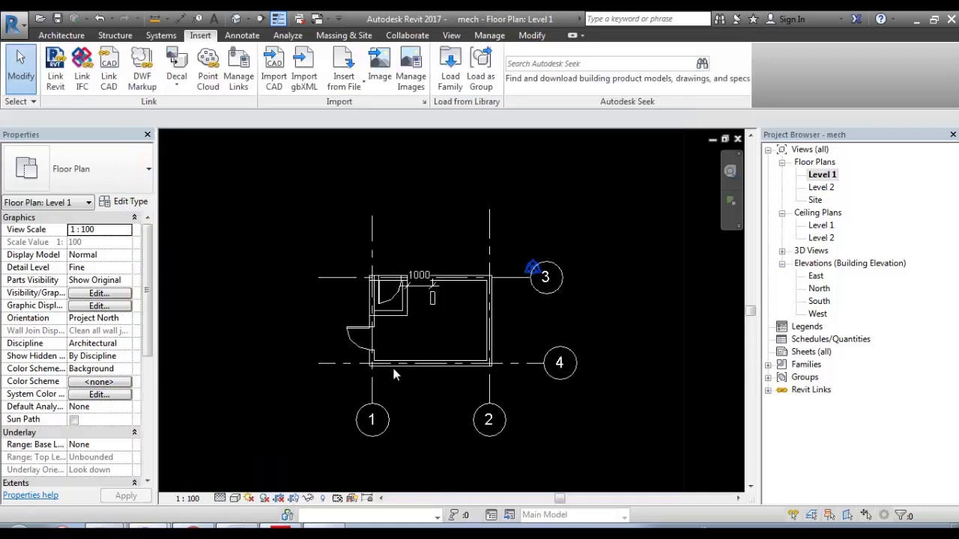
# - Zoom to the mech project base point and check its coordinates
pyautogui.scroll(2, 528, 270)
pyautogui.scroll(3, 510, 278)
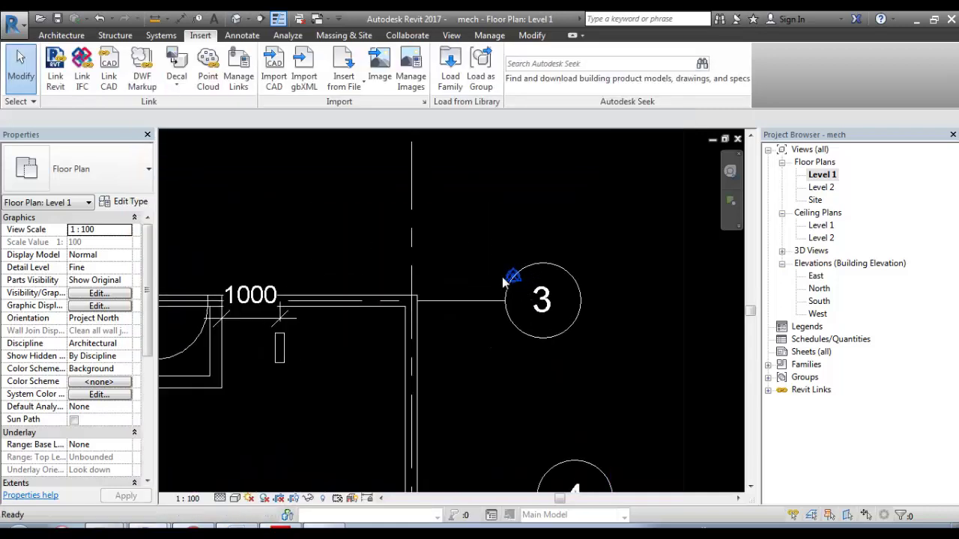
pyautogui.scroll(2, 509, 276)
pyautogui.scroll(1, 516, 276)
pyautogui.click(517, 277)
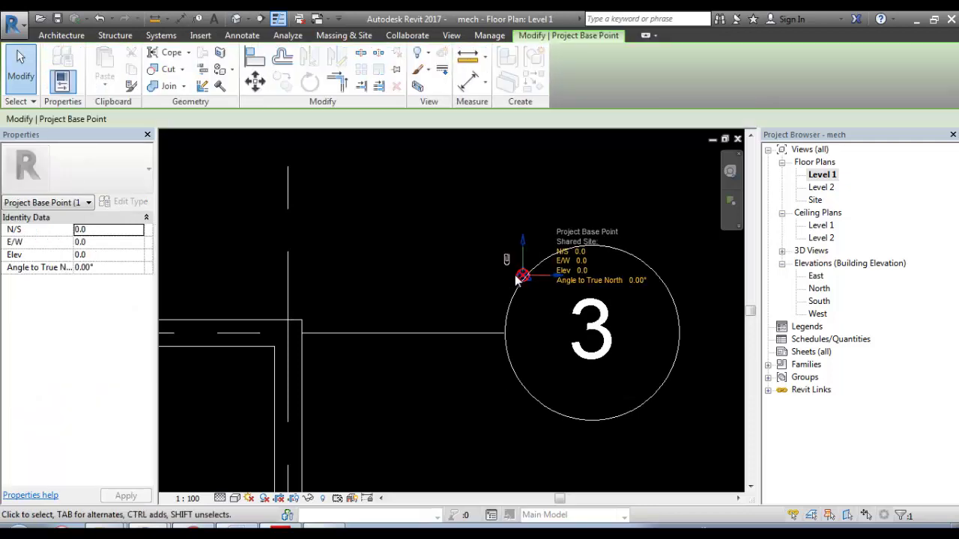
pyautogui.scroll(1, 518, 278)
pyautogui.press('Escape')
# - Select the linked arc model to check its Not Shared site
pyautogui.scroll(-3, 524, 283)
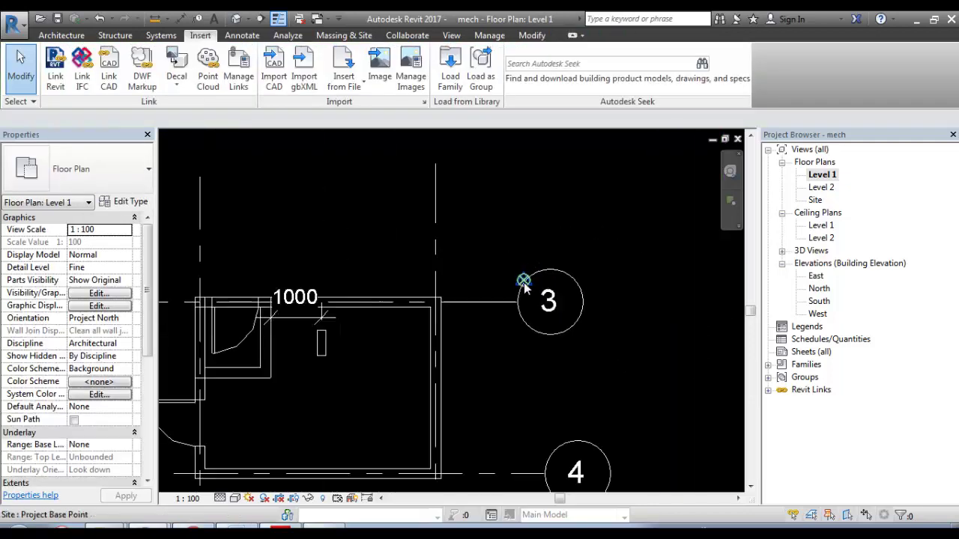
pyautogui.scroll(-2, 525, 281)
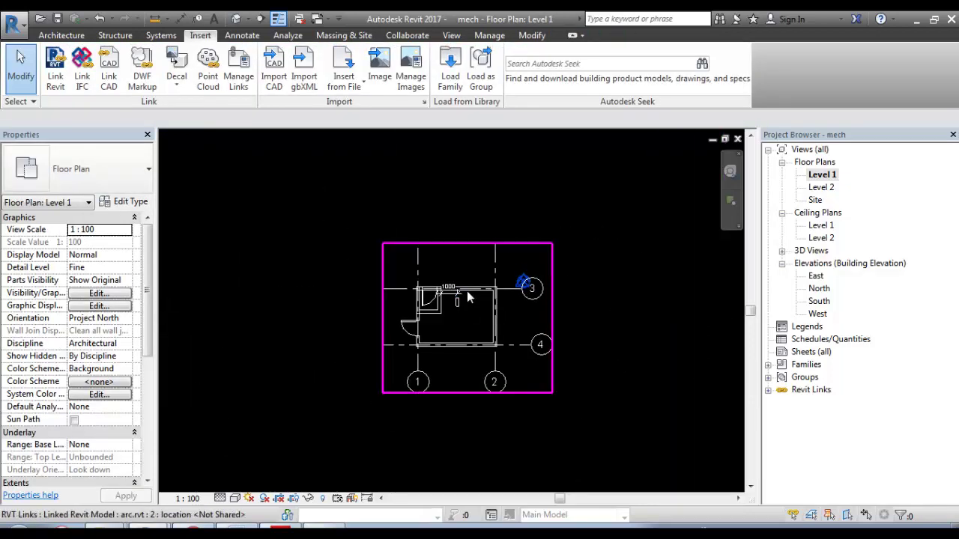
pyautogui.click(462, 304)
pyautogui.press('Escape')
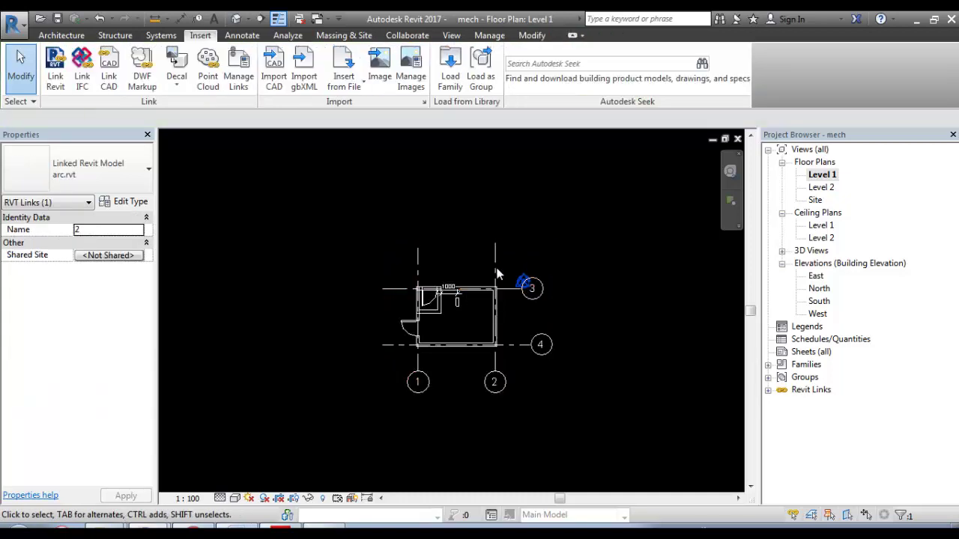
pyautogui.click(479, 294)
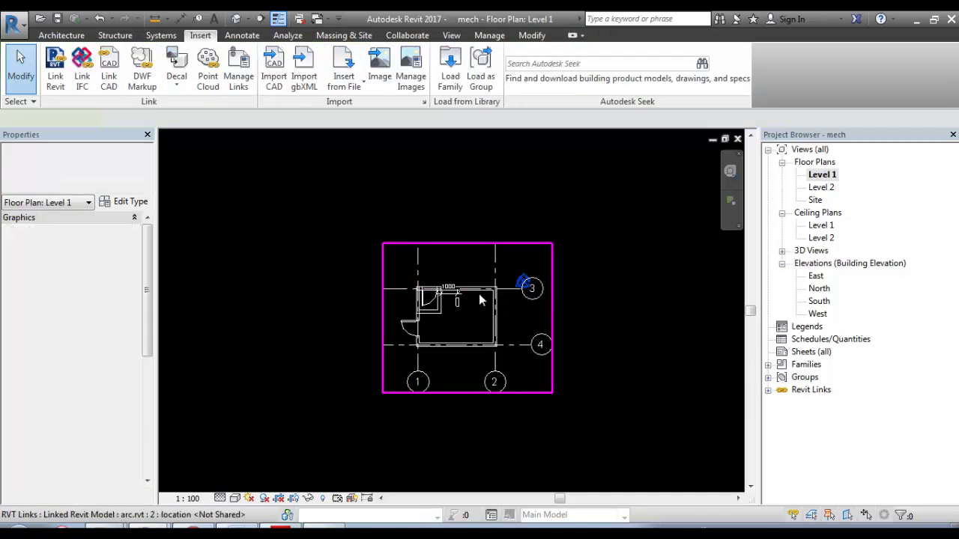
pyautogui.press('Escape')
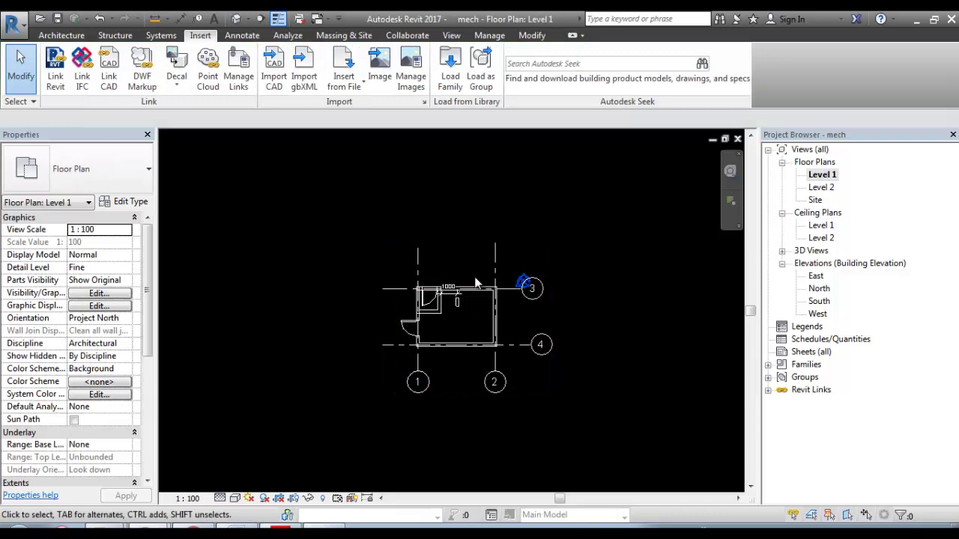
pyautogui.click(476, 284)
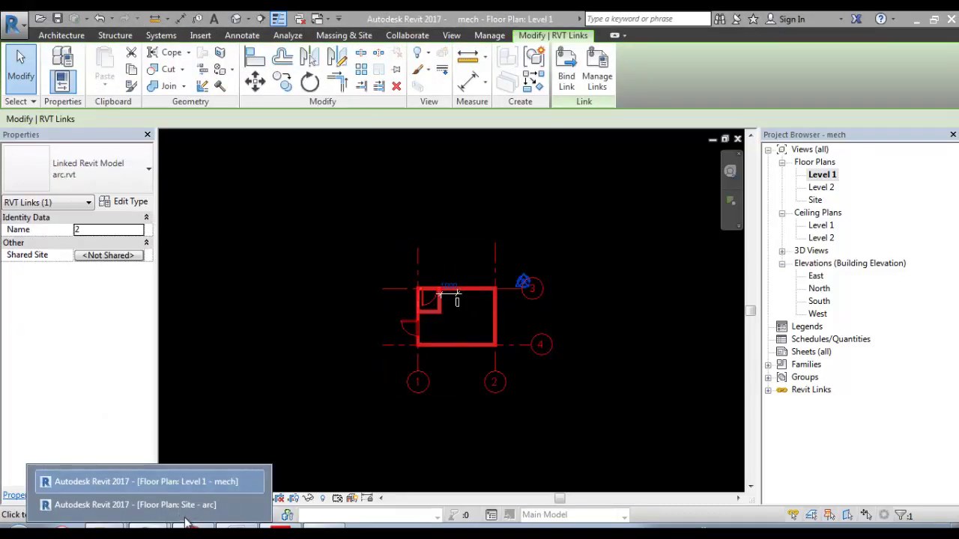
# - In the arc Site plan, set the base point to N/S 2300, E/W 2222, Elev 22, 30° angle
pyautogui.click(120, 505)
pyautogui.scroll(1, 420, 341)
pyautogui.scroll(1, 434, 344)
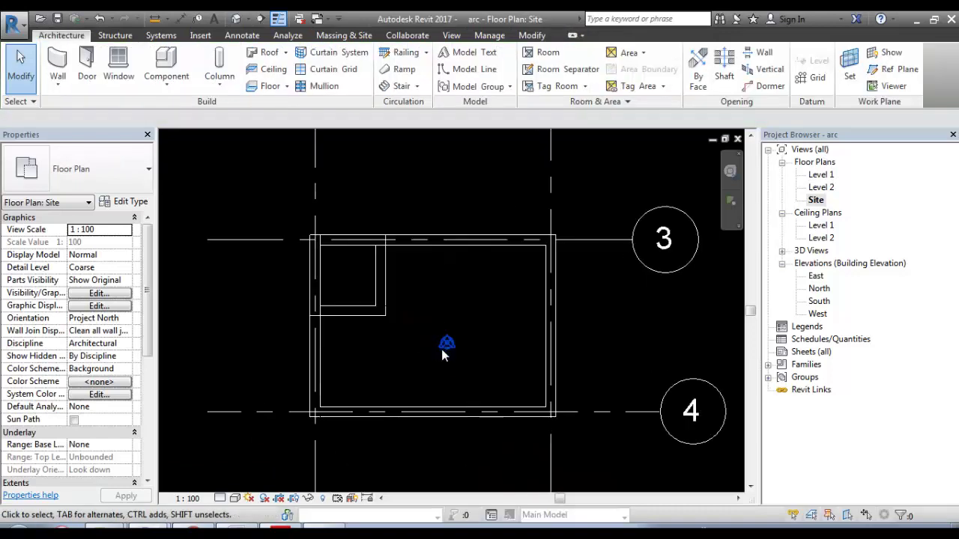
pyautogui.click(447, 343)
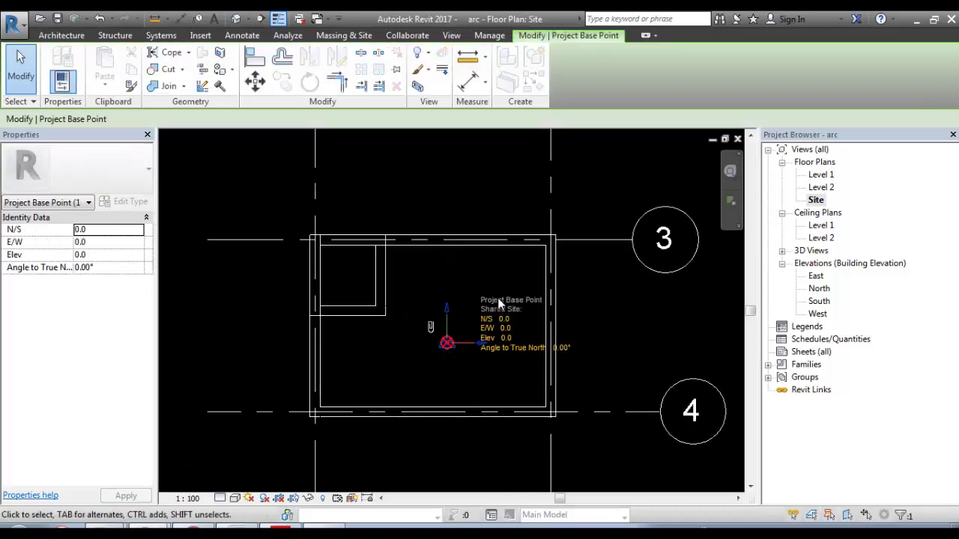
pyautogui.click(396, 367)
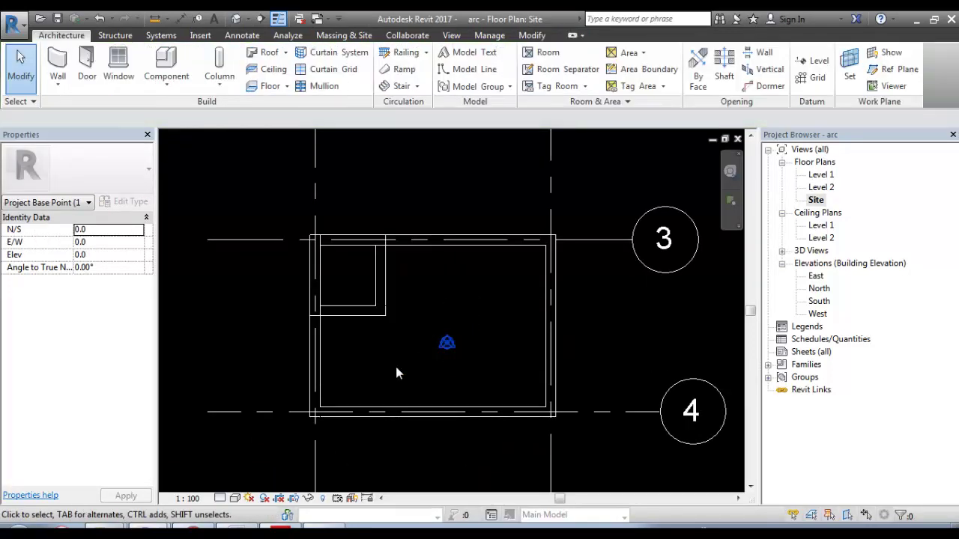
pyautogui.click(447, 344)
pyautogui.click(97, 231)
pyautogui.write('30')
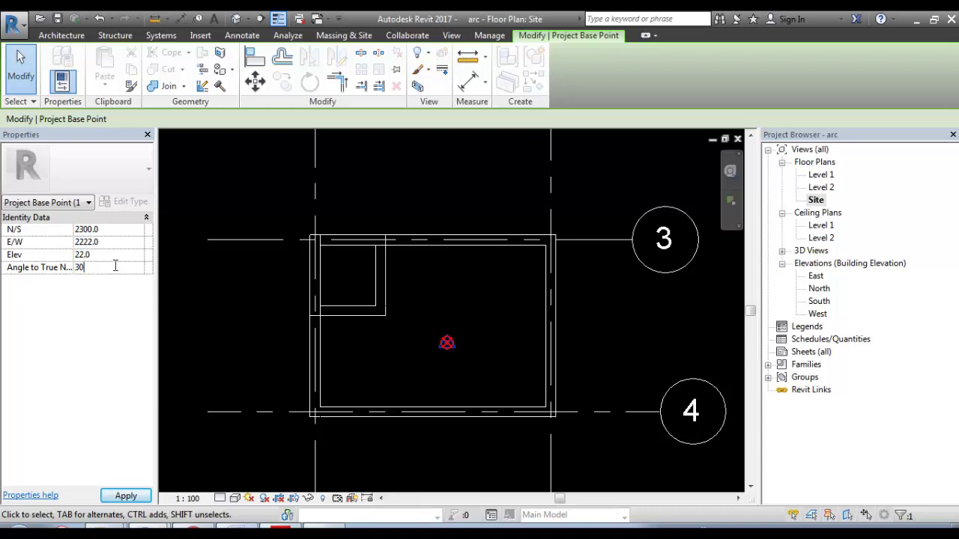
pyautogui.click(425, 313)
# - Reselect the survey point and project base point to verify the new coordinates
pyautogui.scroll(-3, 450, 310)
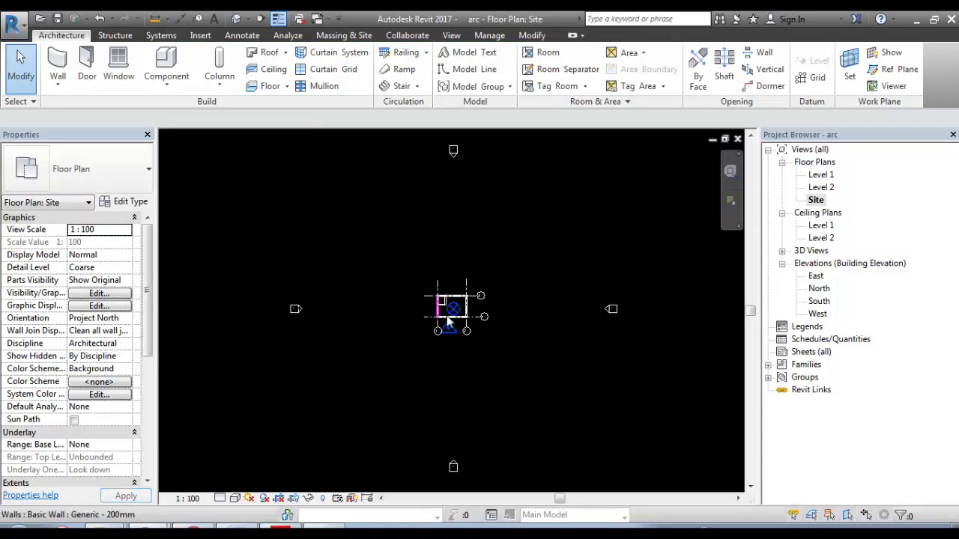
pyautogui.scroll(2, 465, 307)
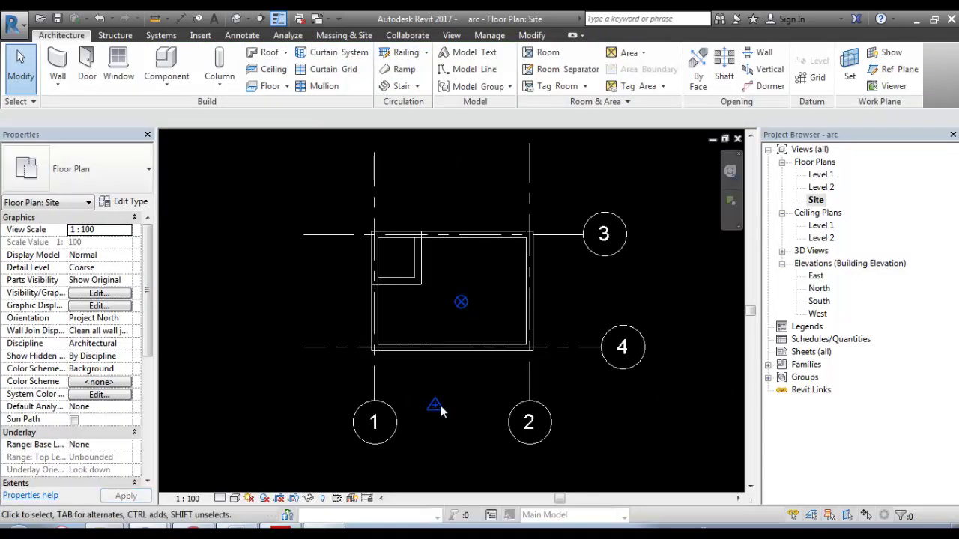
pyautogui.click(434, 406)
pyautogui.click(461, 302)
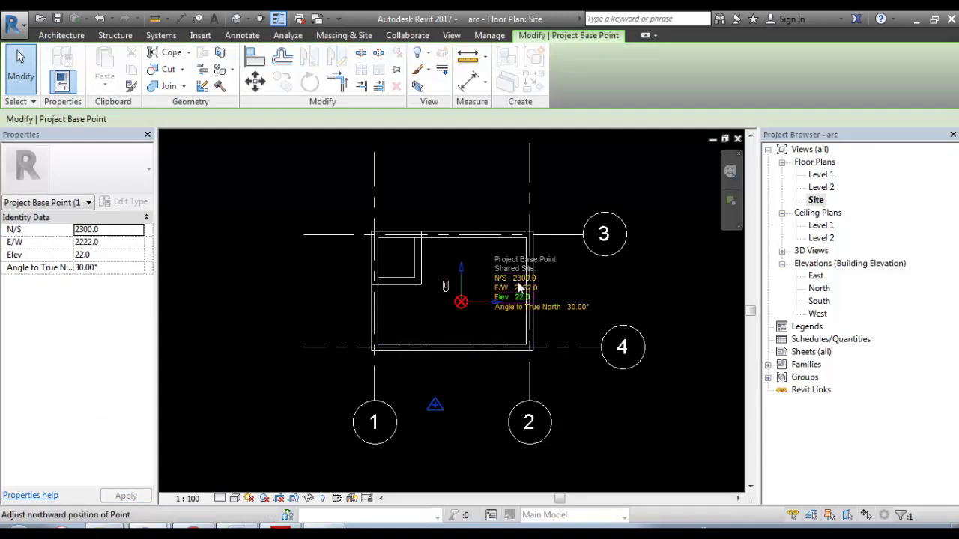
pyautogui.press('Escape')
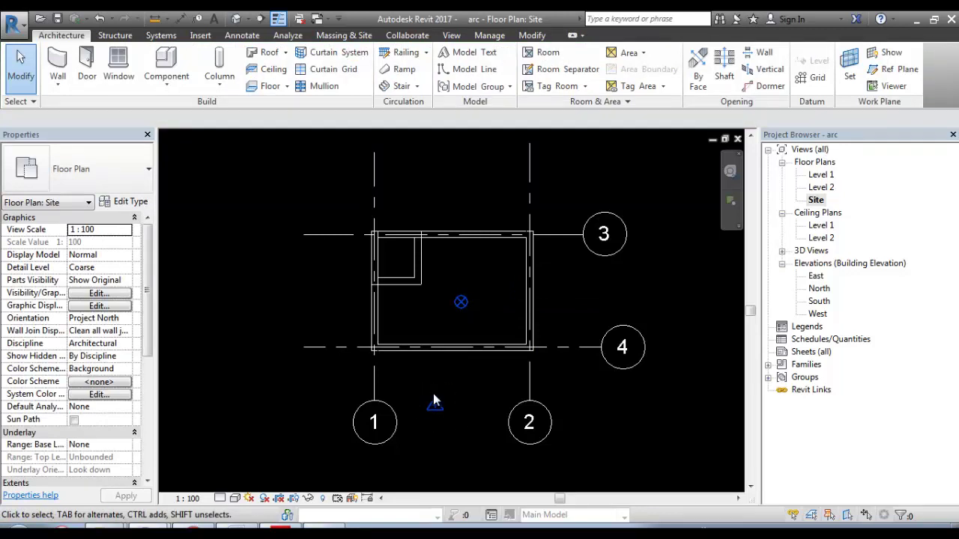
pyautogui.click(461, 302)
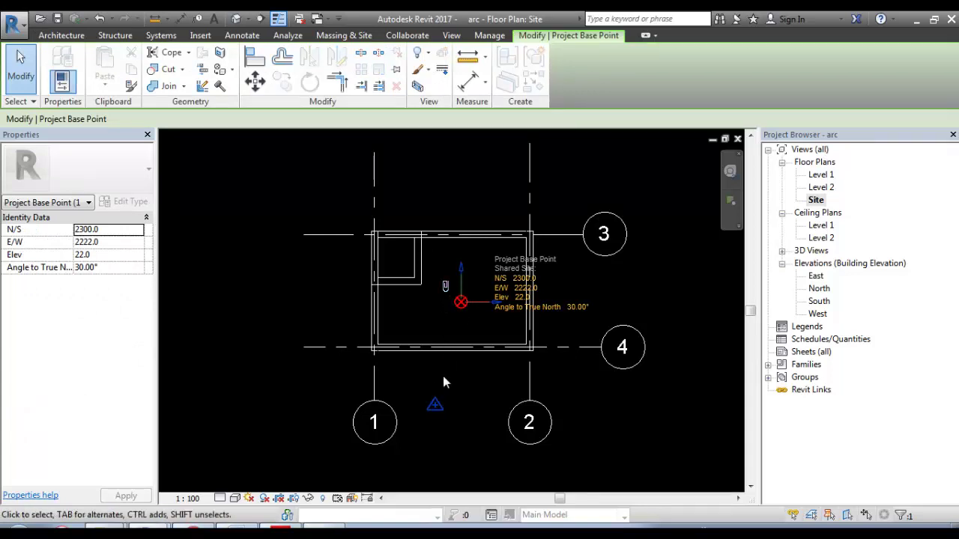
pyautogui.press('Escape')
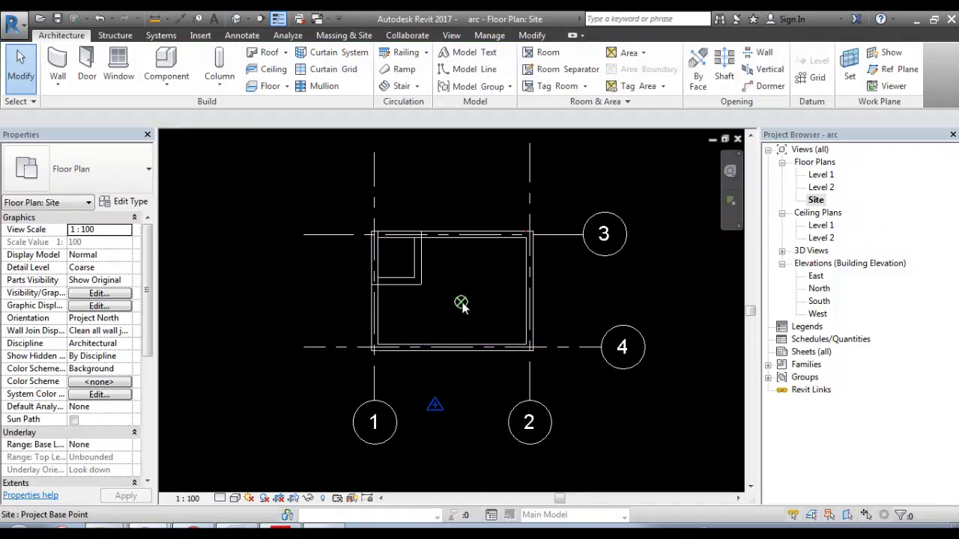
pyautogui.click(461, 303)
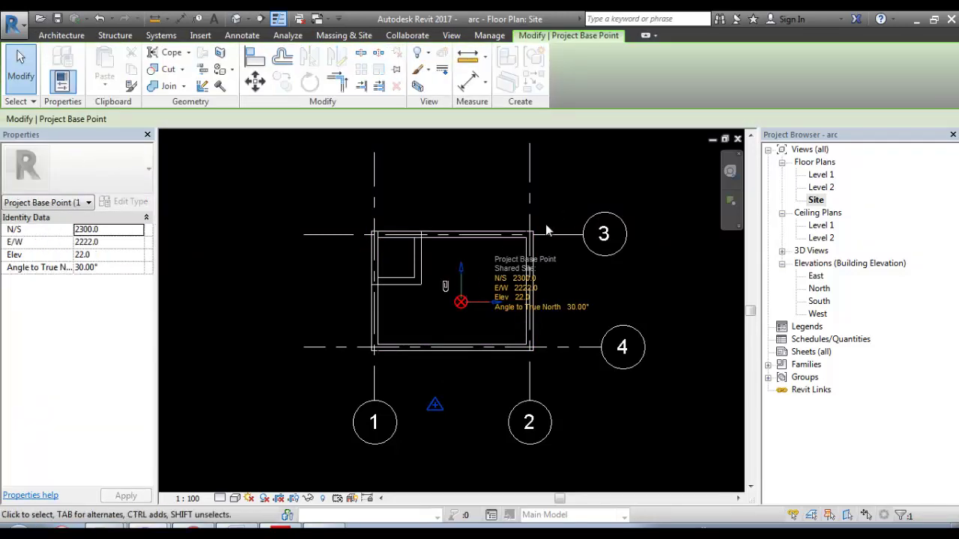
pyautogui.press('Escape')
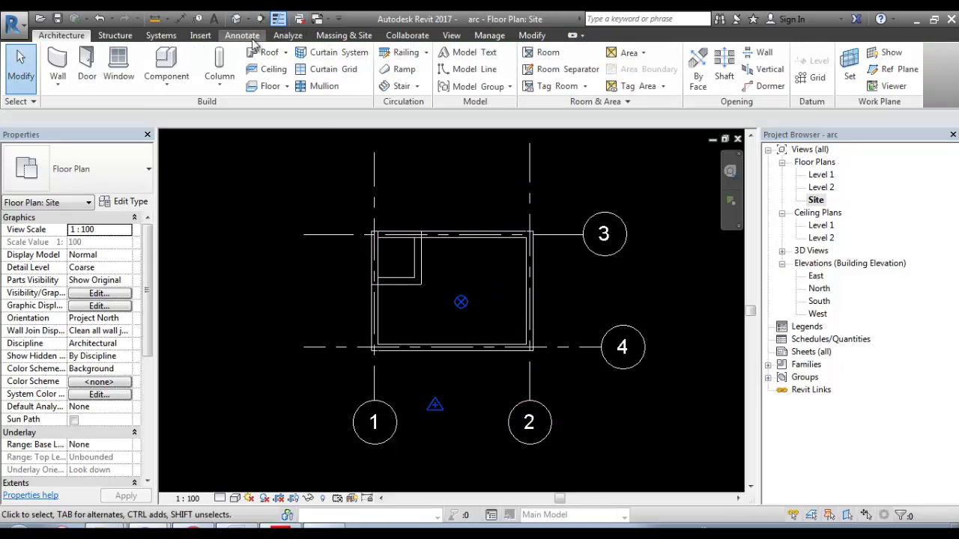
# - Place a spot coordinate label on the arc site plan's project base point
pyautogui.click(233, 35)
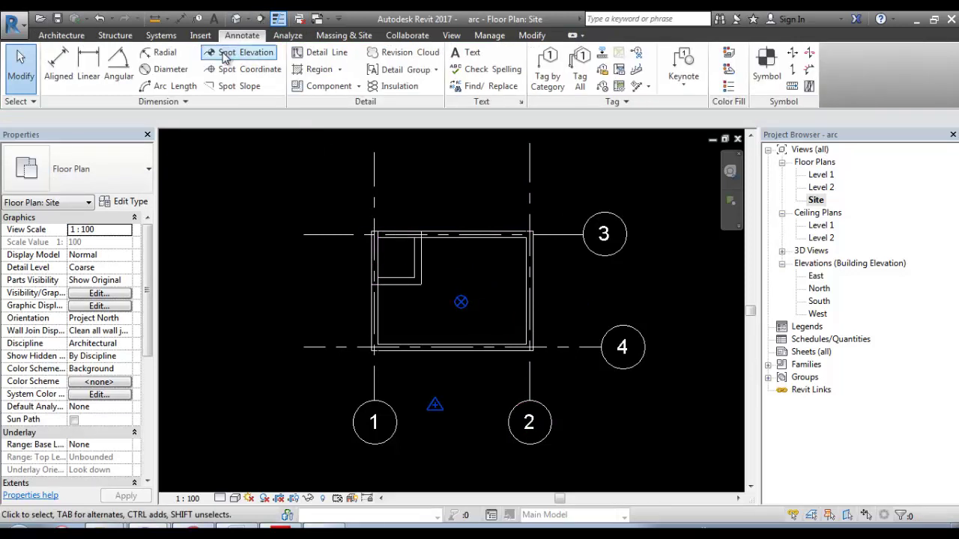
pyautogui.click(227, 69)
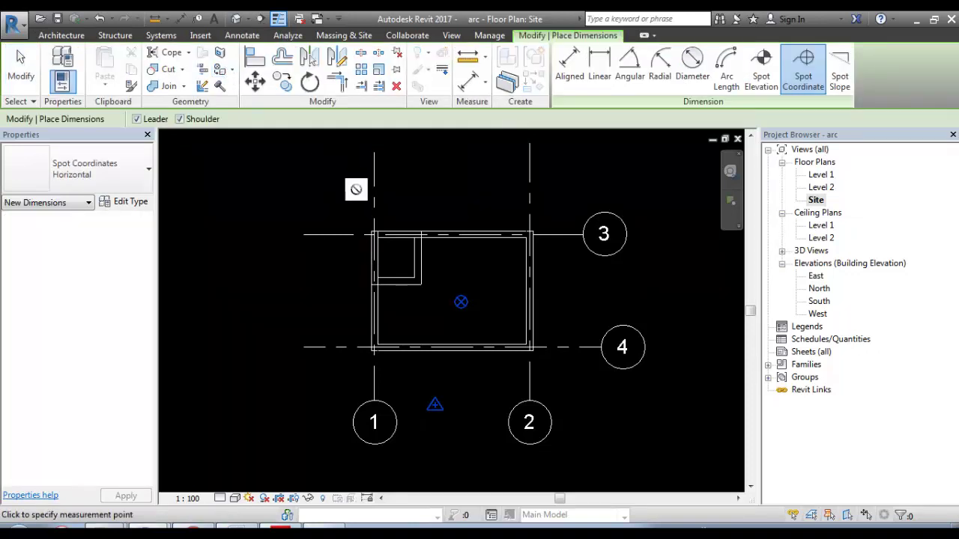
pyautogui.click(461, 301)
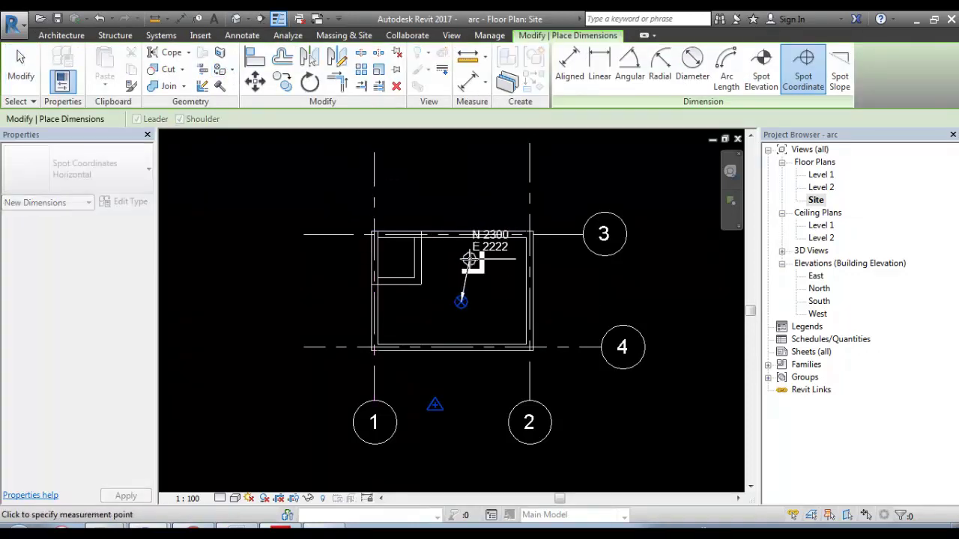
pyautogui.click(470, 266)
pyautogui.click(499, 268)
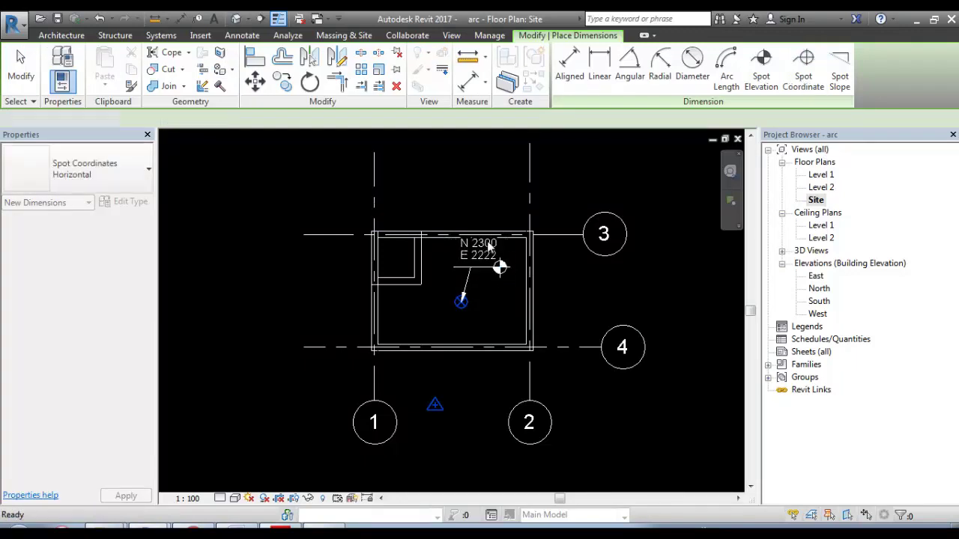
pyautogui.press('Escape')
pyautogui.press('Escape')
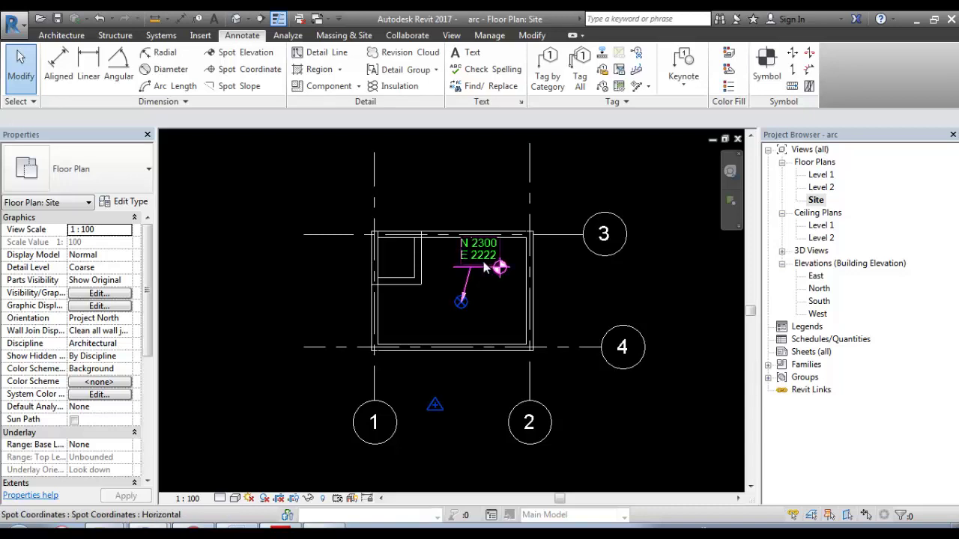
# - Set the spot coordinate type's Coordinate Origin to Project Base Point
pyautogui.click(132, 203)
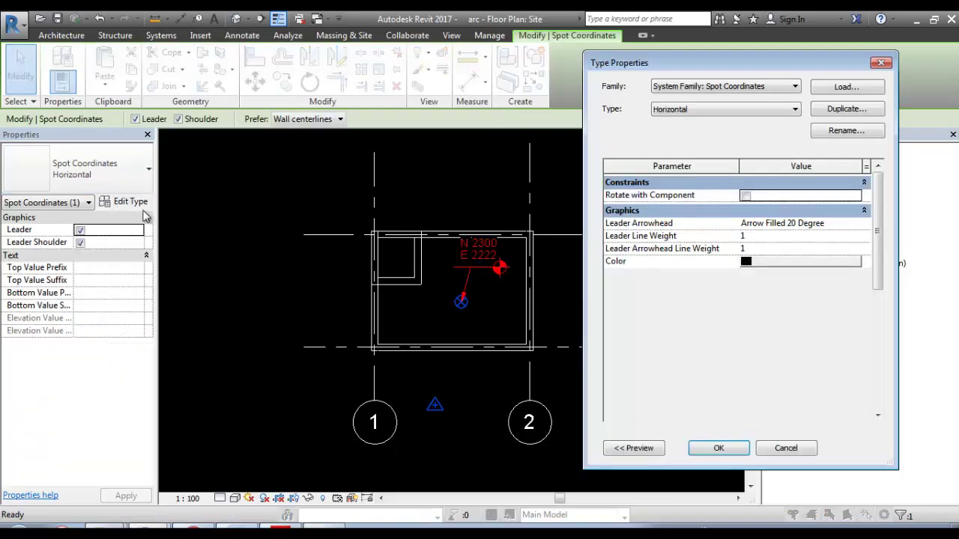
pyautogui.moveTo(669, 63); pyautogui.dragTo(187, 23)
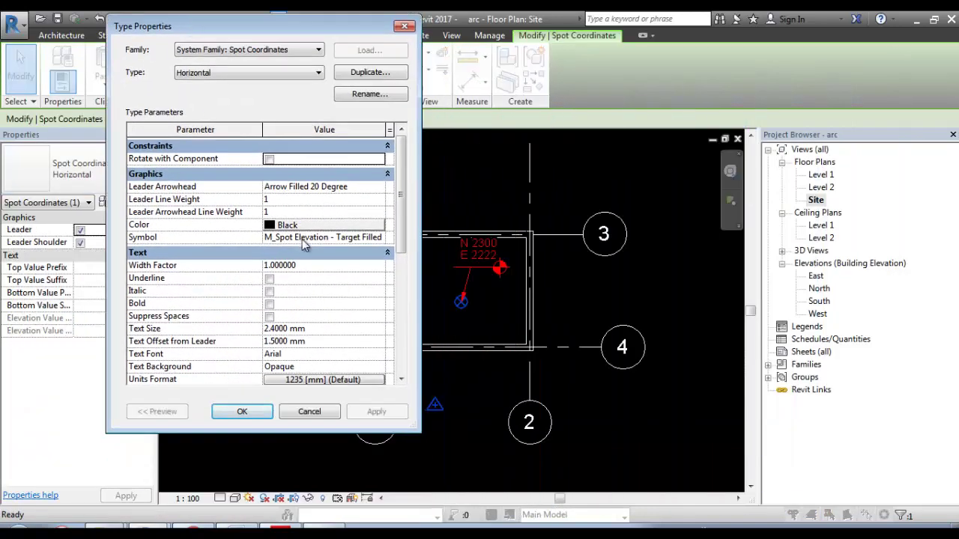
pyautogui.moveTo(403, 215); pyautogui.dragTo(402, 316)
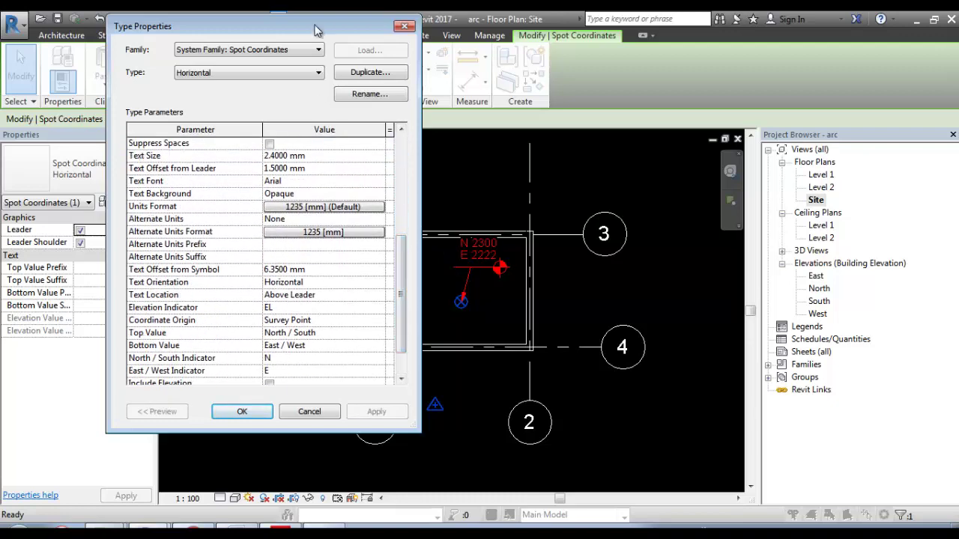
pyautogui.moveTo(315, 29); pyautogui.dragTo(259, 28)
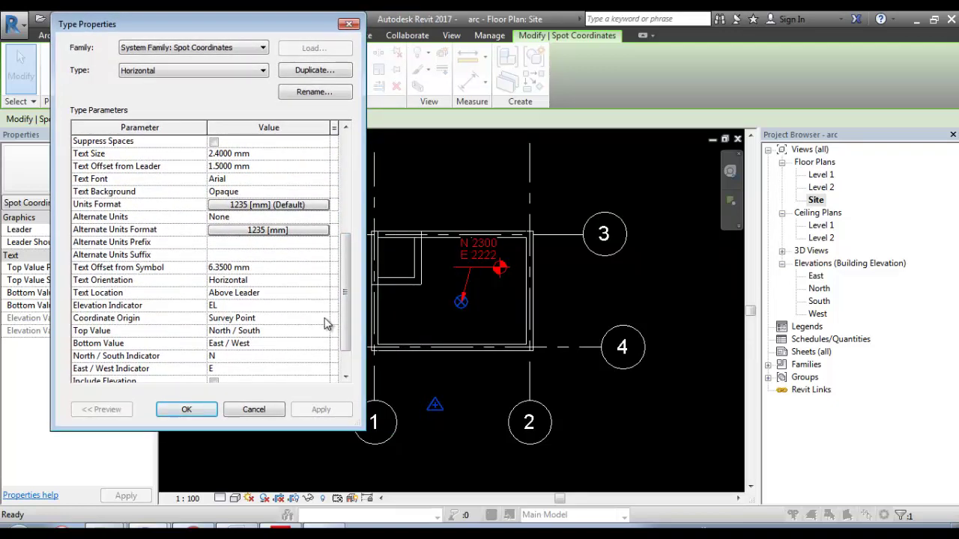
pyautogui.click(324, 318)
pyautogui.click(264, 332)
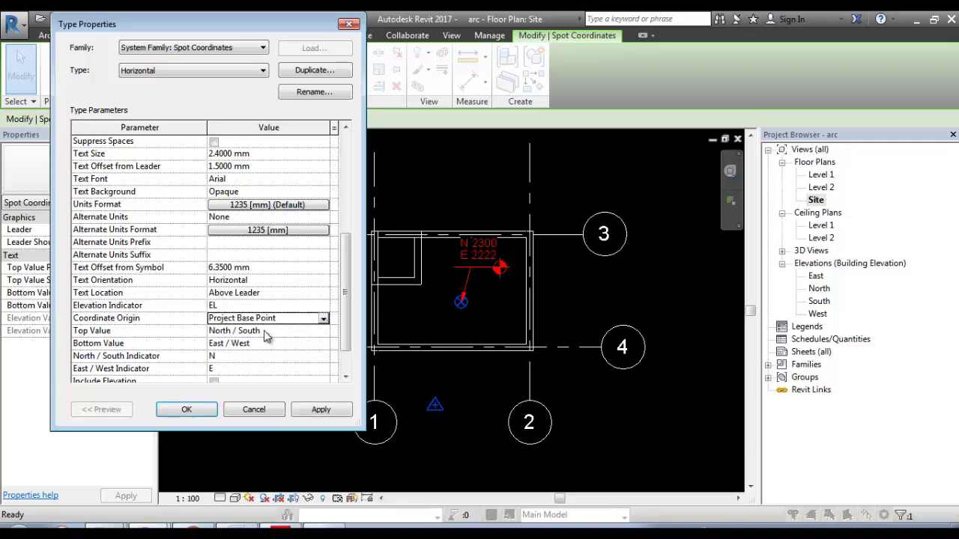
pyautogui.click(186, 410)
pyautogui.scroll(2, 482, 284)
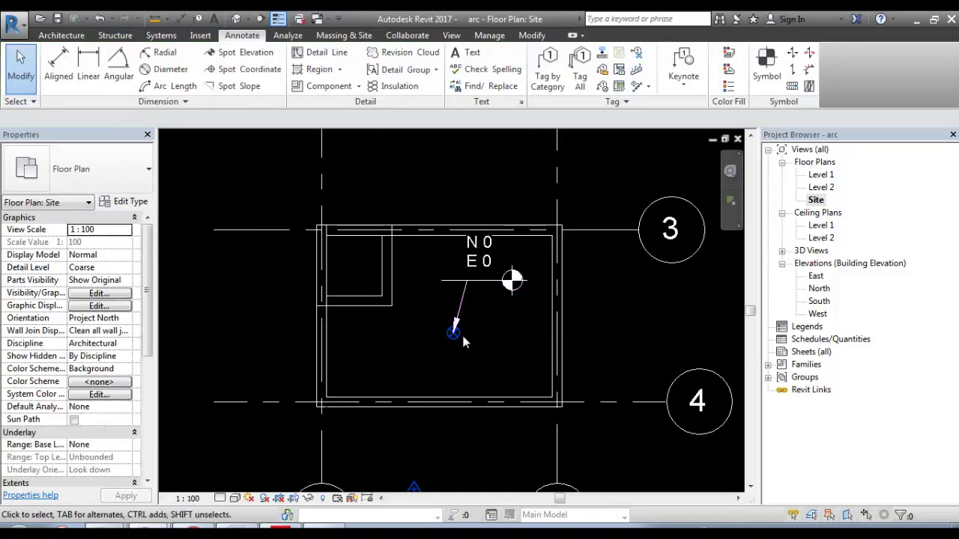
pyautogui.scroll(-2, 472, 296)
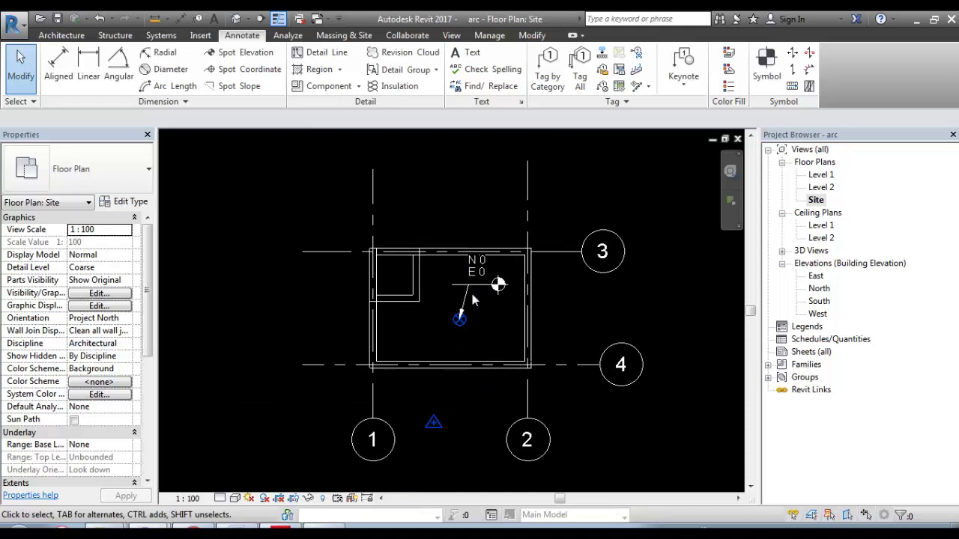
# - Remove the temporary spot coordinate label from the site plan
pyautogui.click(238, 69)
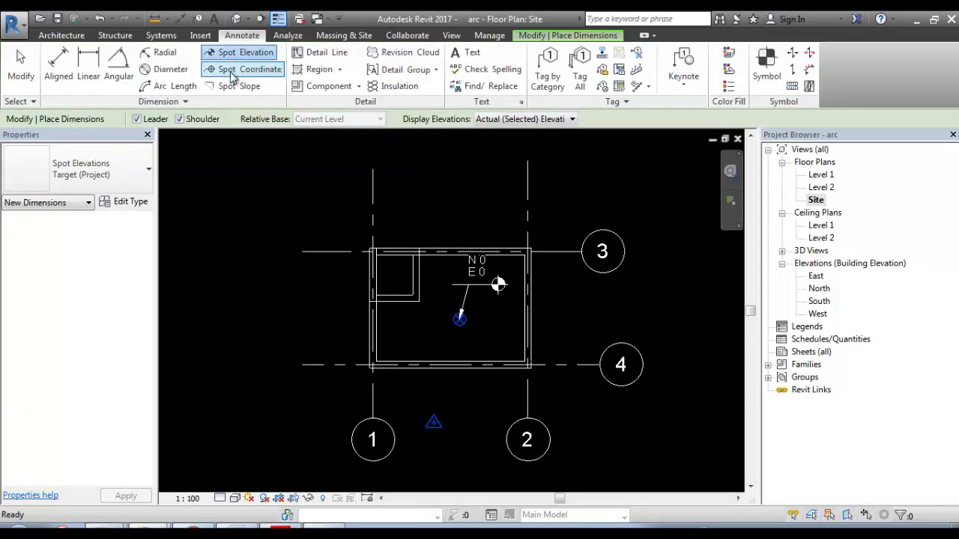
pyautogui.click(234, 70)
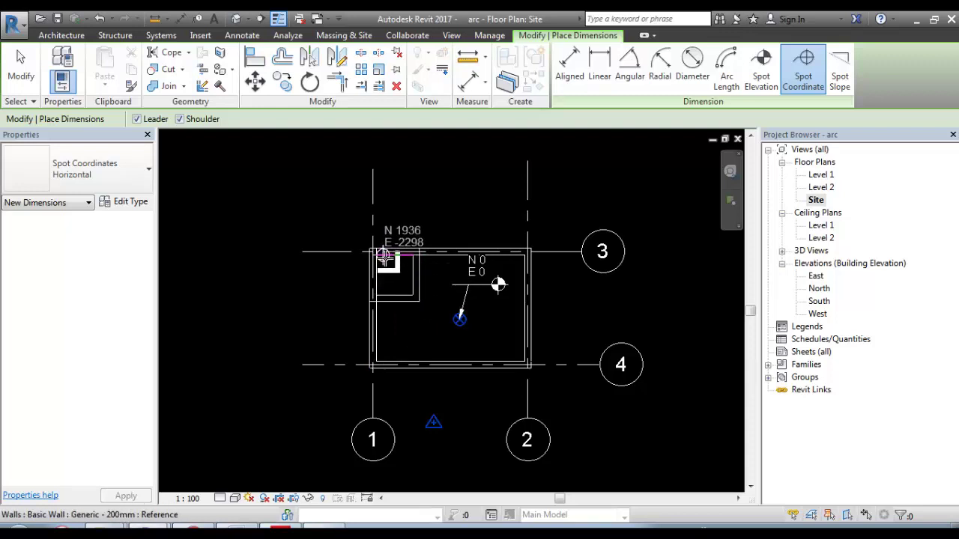
pyautogui.press('Escape')
pyautogui.press('Escape')
pyautogui.click(476, 292)
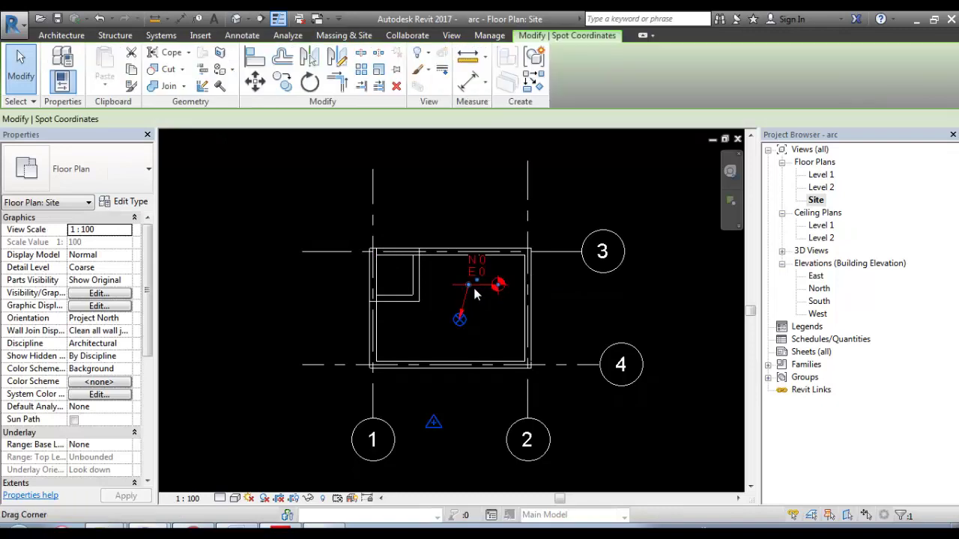
pyautogui.press('Escape')
# - Confirm the project base point reads N 2300 / E 2222 and save the arc model
pyautogui.click(459, 319)
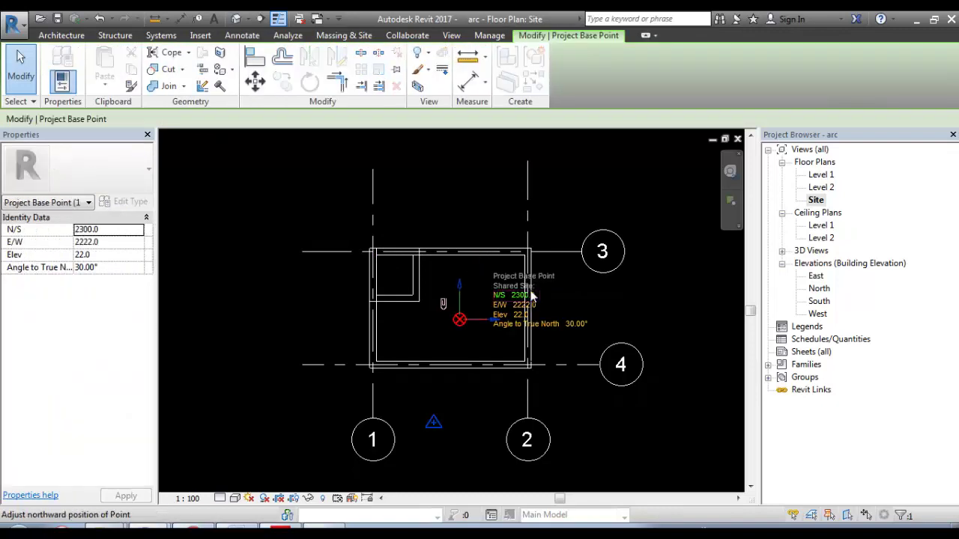
pyautogui.press('Escape')
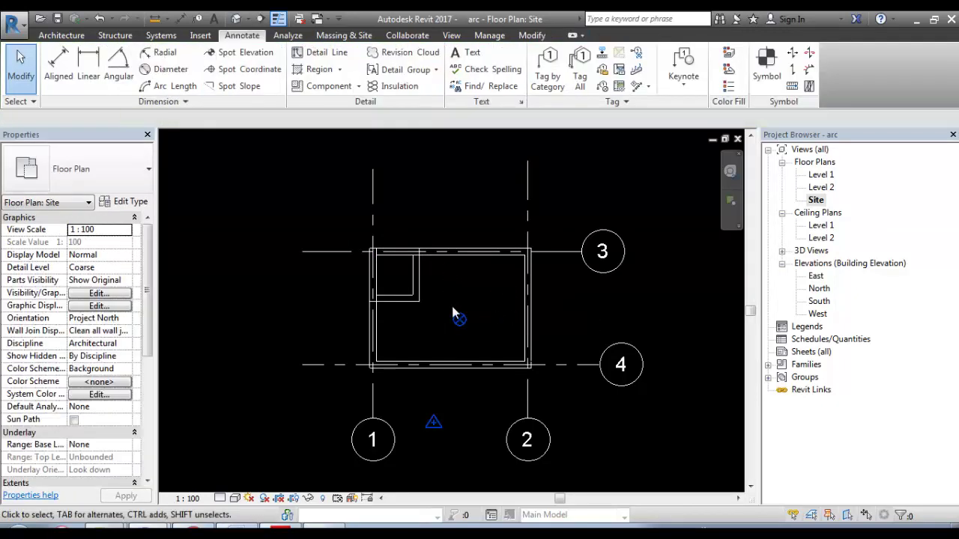
pyautogui.click(59, 17)
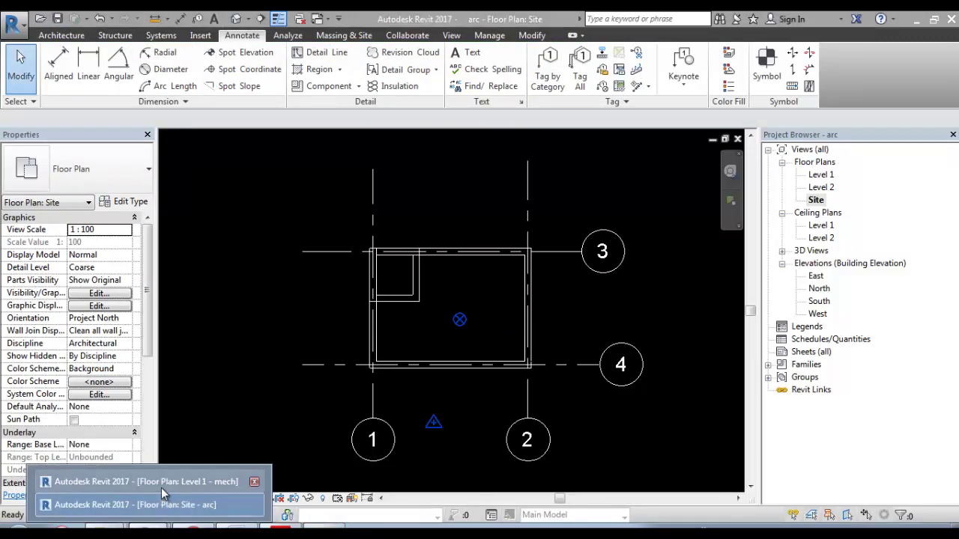
# - Switch to the mech model and reload the arc.rvt link through Manage Links
pyautogui.click(161, 487)
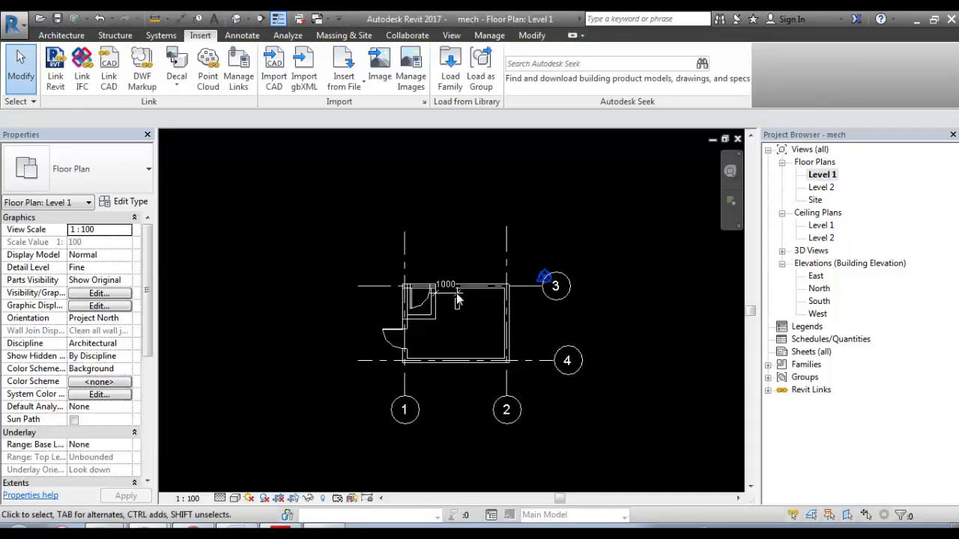
pyautogui.press('m')
pyautogui.press('l')
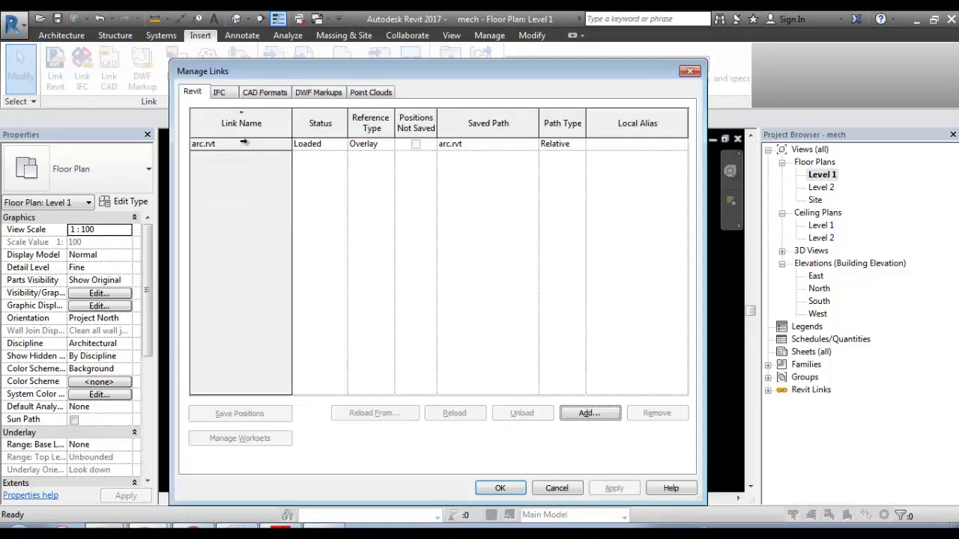
pyautogui.click(498, 489)
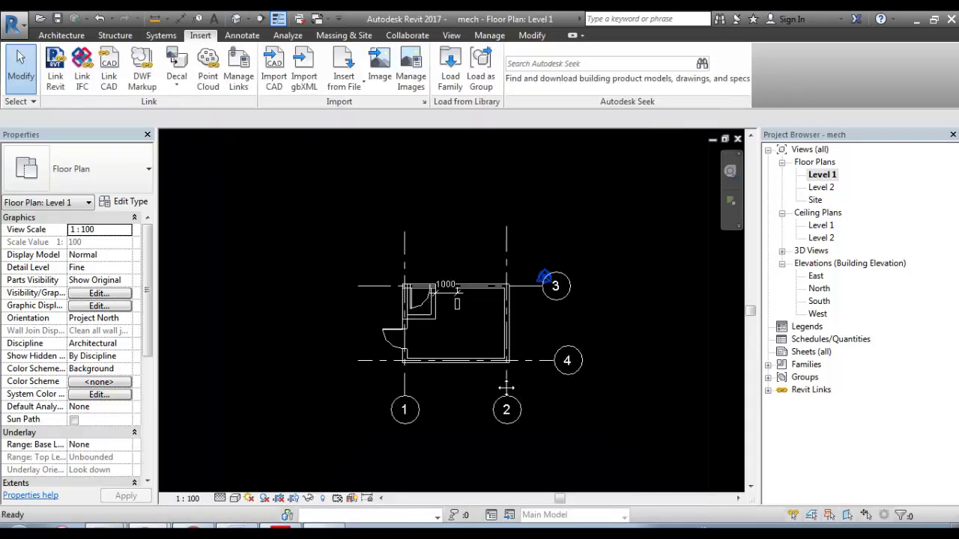
pyautogui.scroll(5, 437, 325)
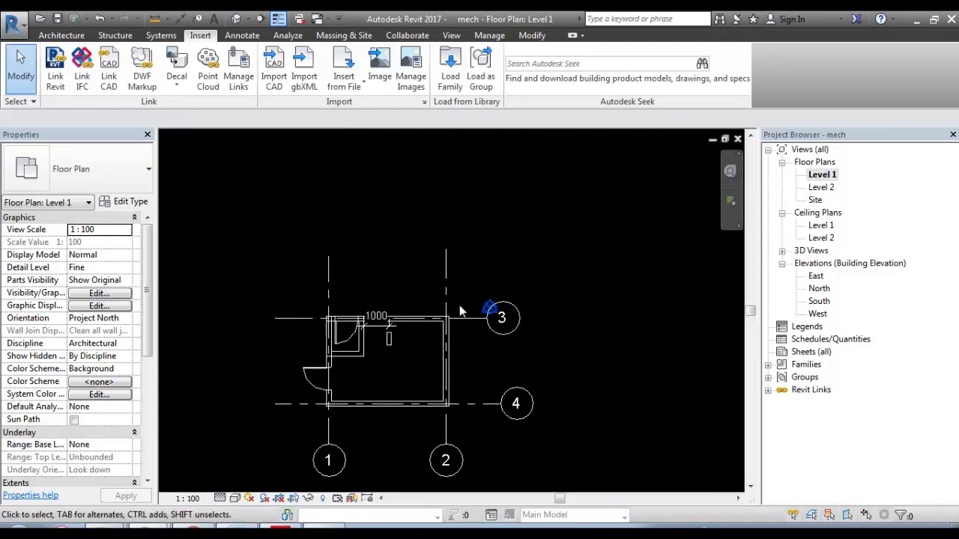
# - Verify mech's project base point still reads N/S 0, E/W 0, Elev 0
pyautogui.press('v')
pyautogui.press('v')
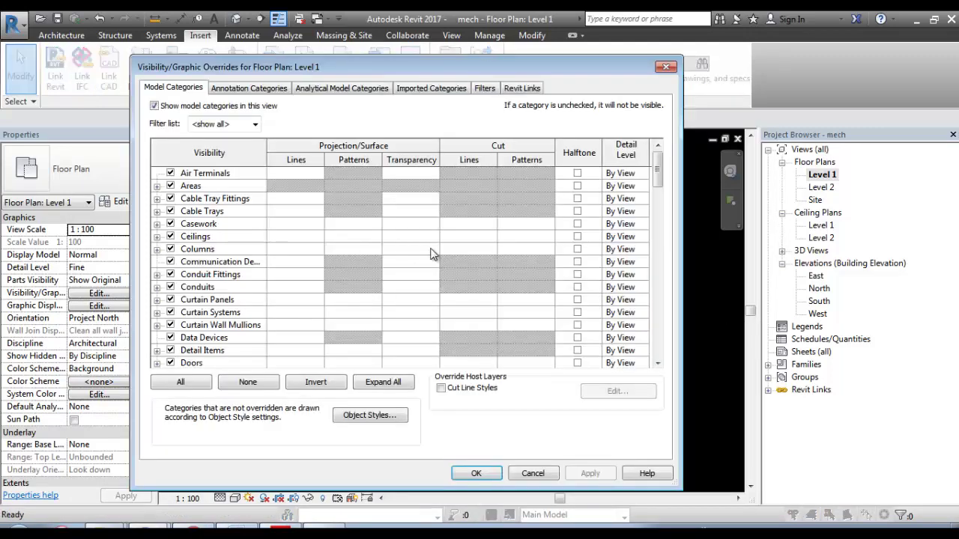
pyautogui.press('Escape')
pyautogui.scroll(3, 468, 314)
pyautogui.scroll(2, 469, 313)
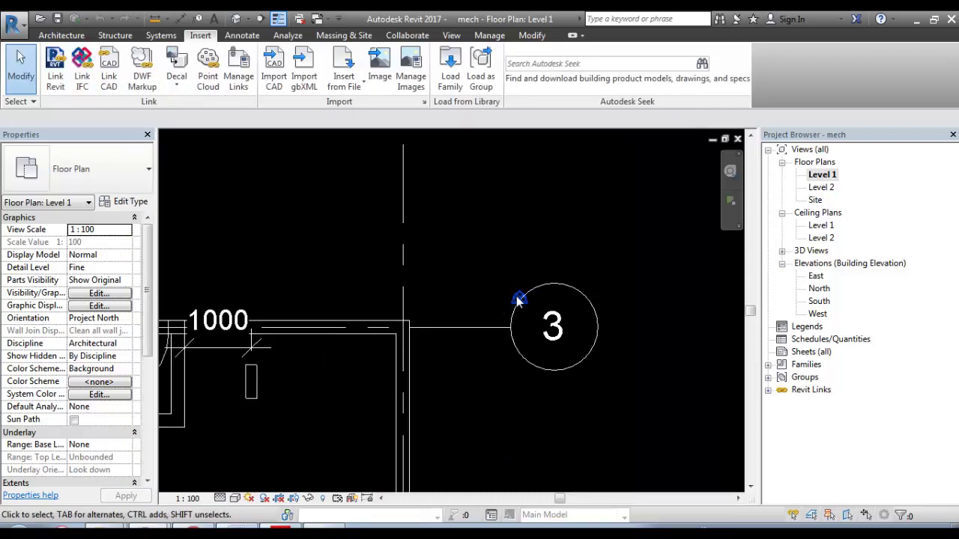
pyautogui.scroll(3, 519, 300)
pyautogui.click(521, 301)
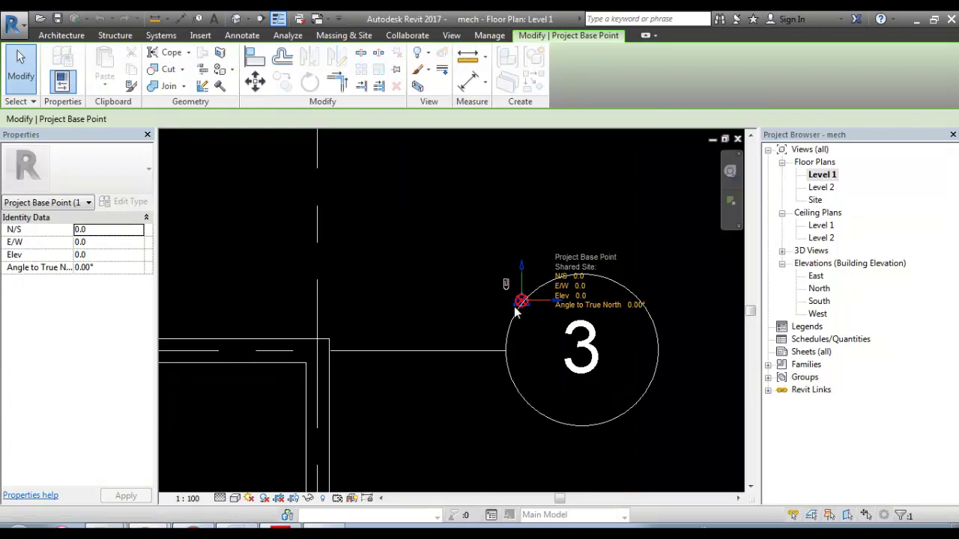
pyautogui.press('Escape')
pyautogui.scroll(-5, 480, 286)
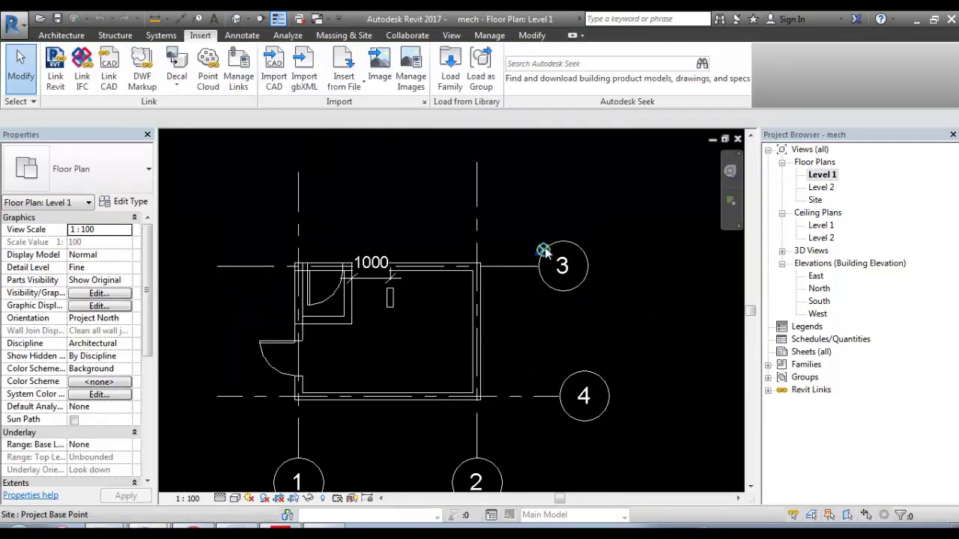
pyautogui.scroll(-2, 330, 322)
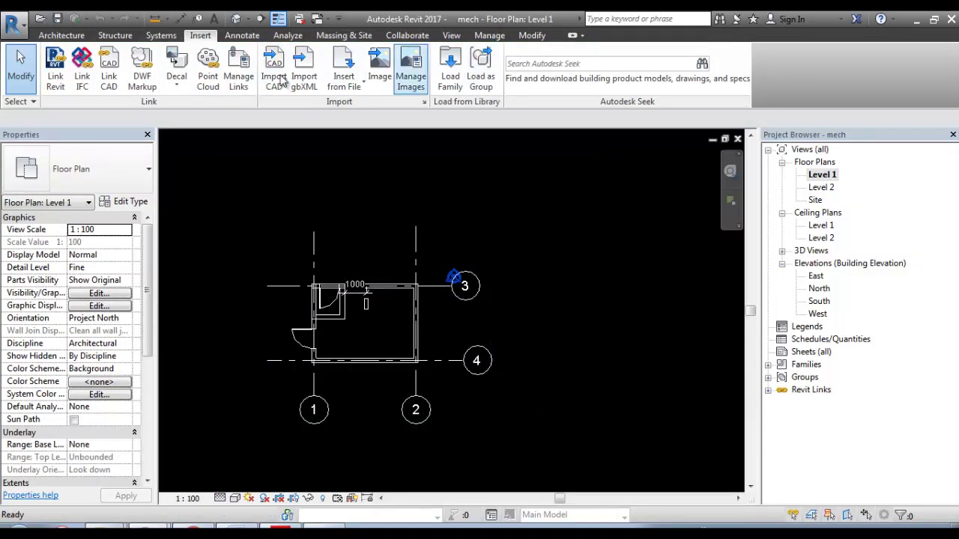
pyautogui.click(480, 42)
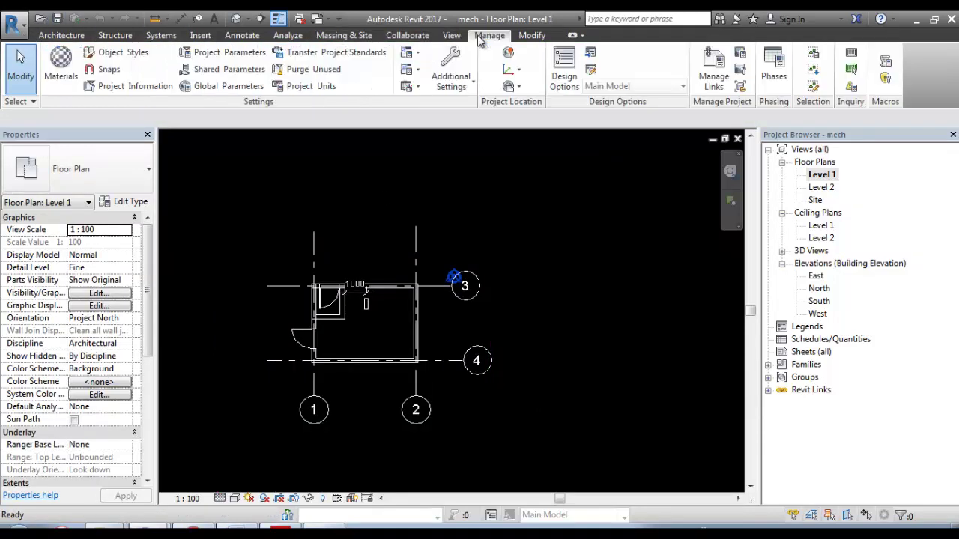
# - Run Coordinates > Acquire Coordinates and pick the linked arc model as the source
pyautogui.click(519, 72)
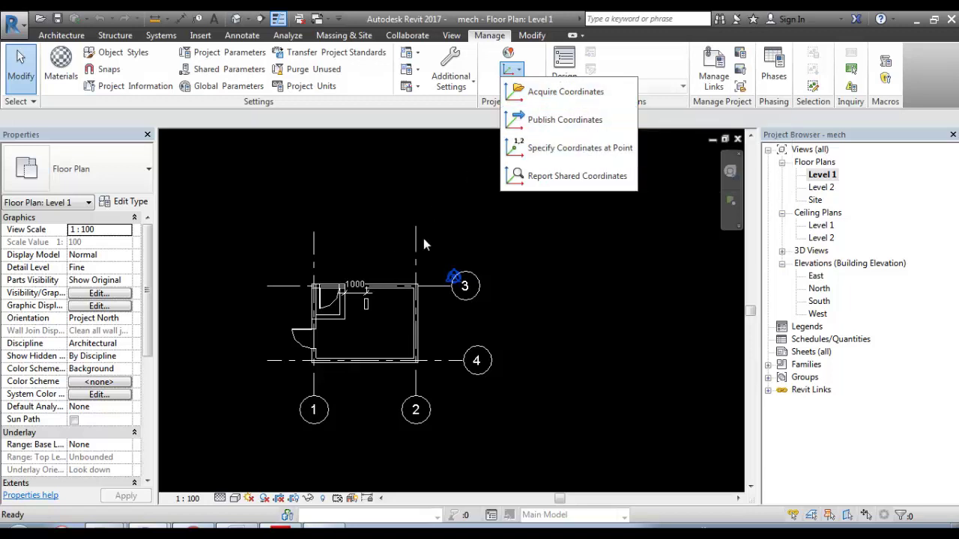
pyautogui.click(555, 92)
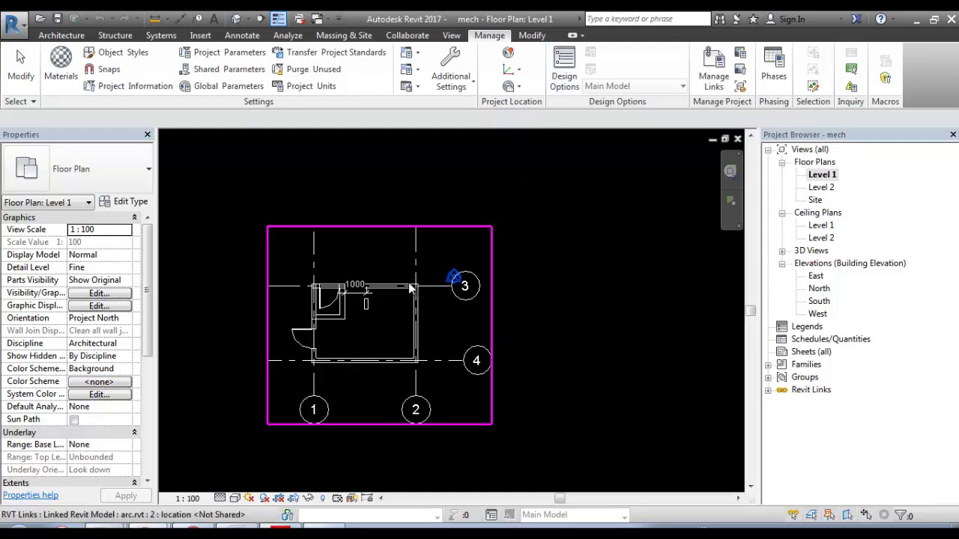
pyautogui.click(440, 235)
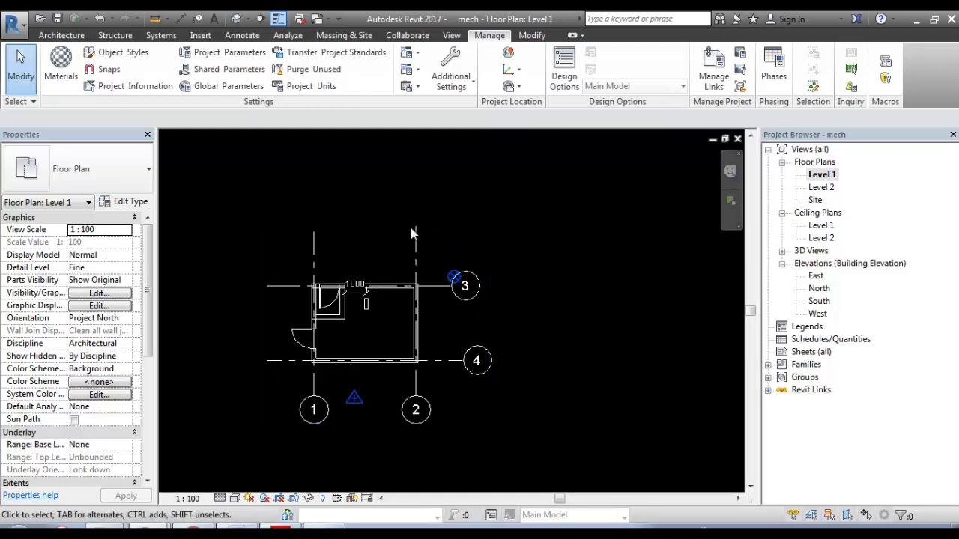
pyautogui.scroll(-1, 410, 251)
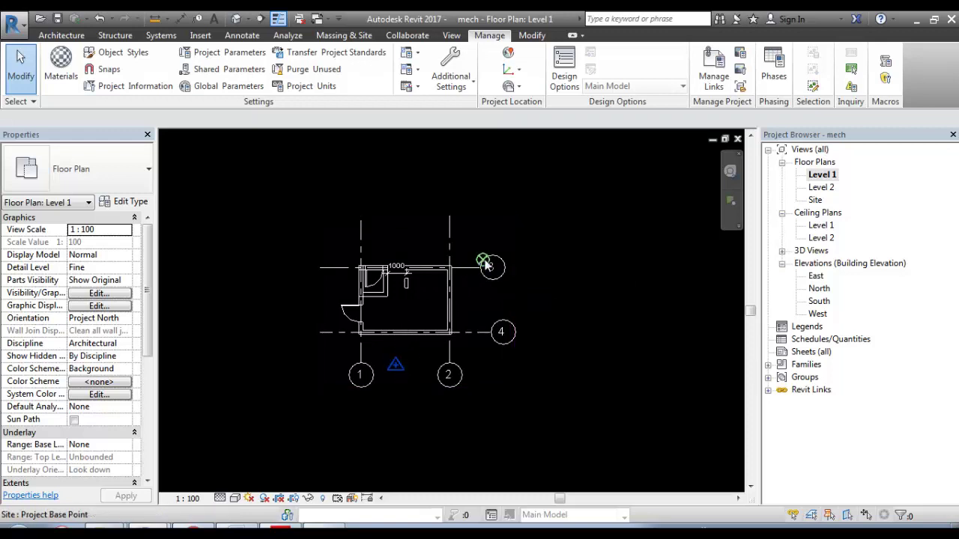
pyautogui.scroll(1, 486, 263)
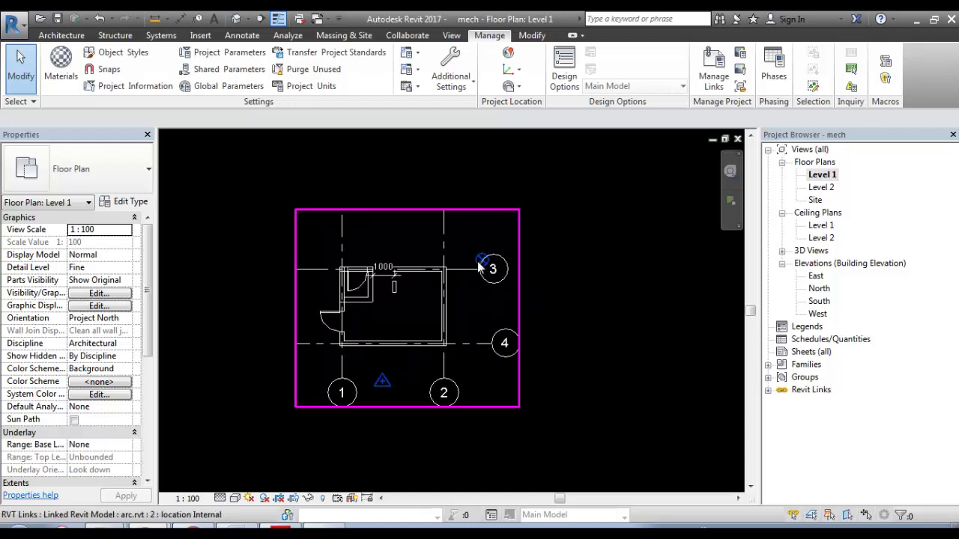
pyautogui.click(478, 260)
pyautogui.press('Escape')
pyautogui.scroll(1, 481, 262)
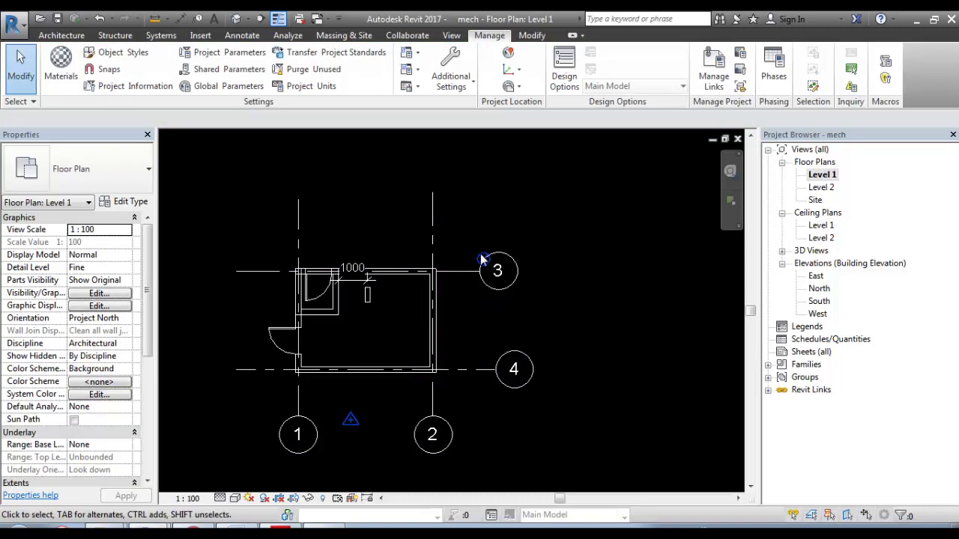
pyautogui.scroll(2, 483, 260)
pyautogui.click(485, 263)
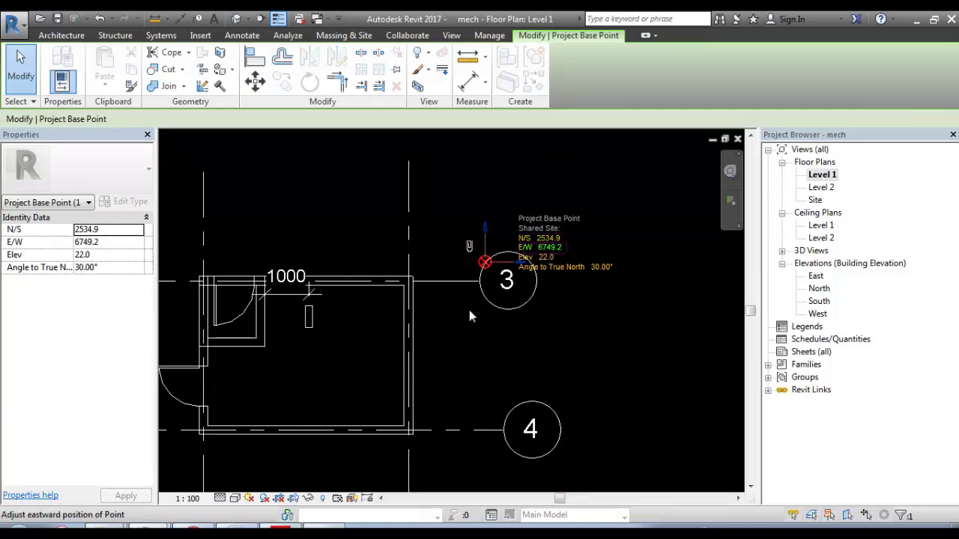
pyautogui.click(128, 505)
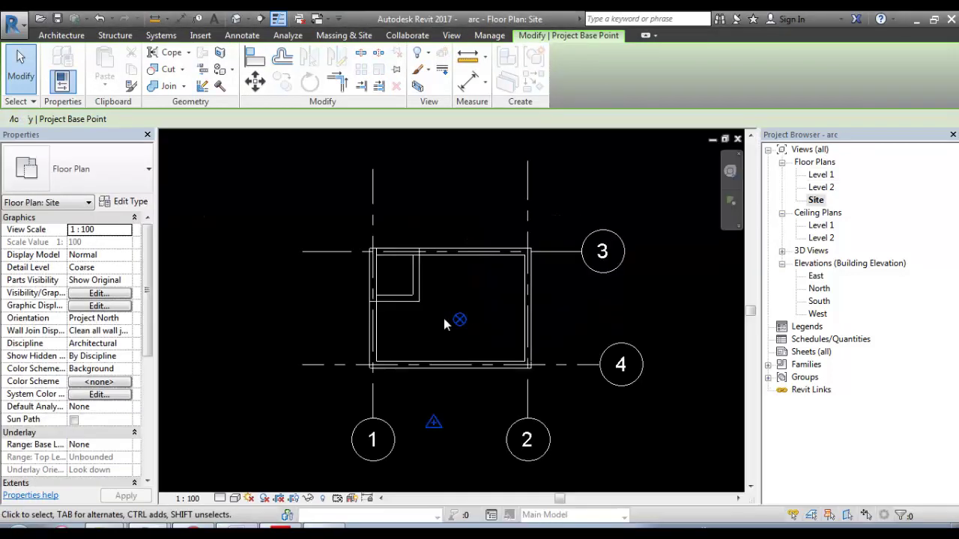
pyautogui.click(457, 324)
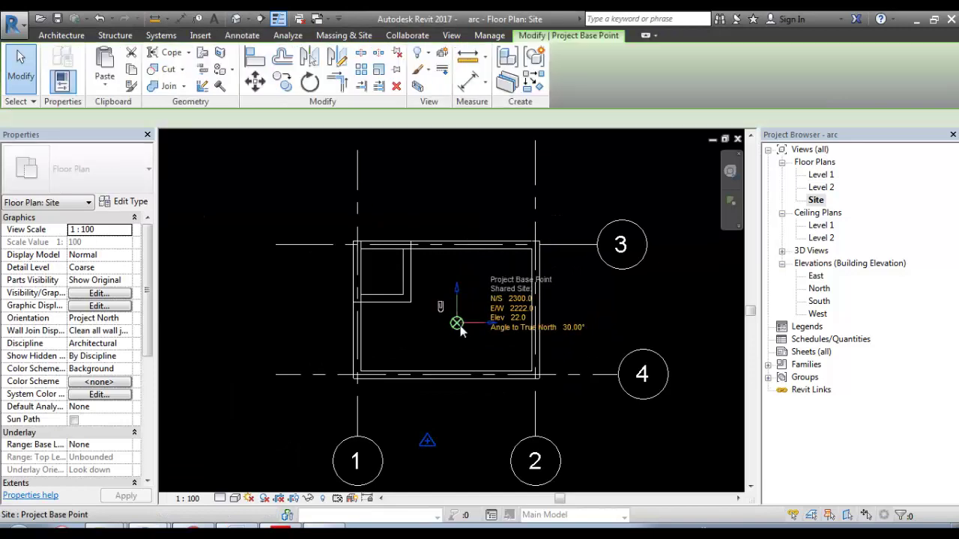
pyautogui.press('Escape')
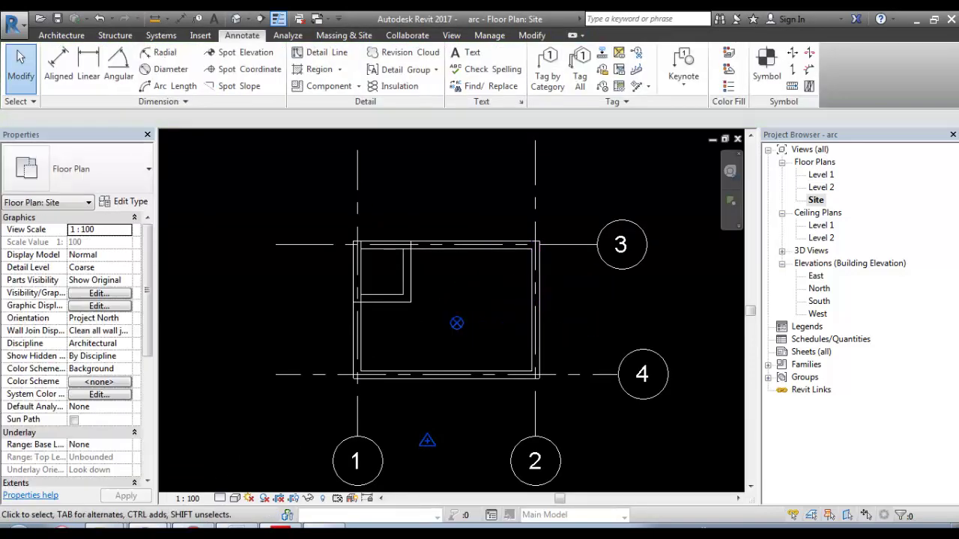
pyautogui.click(168, 482)
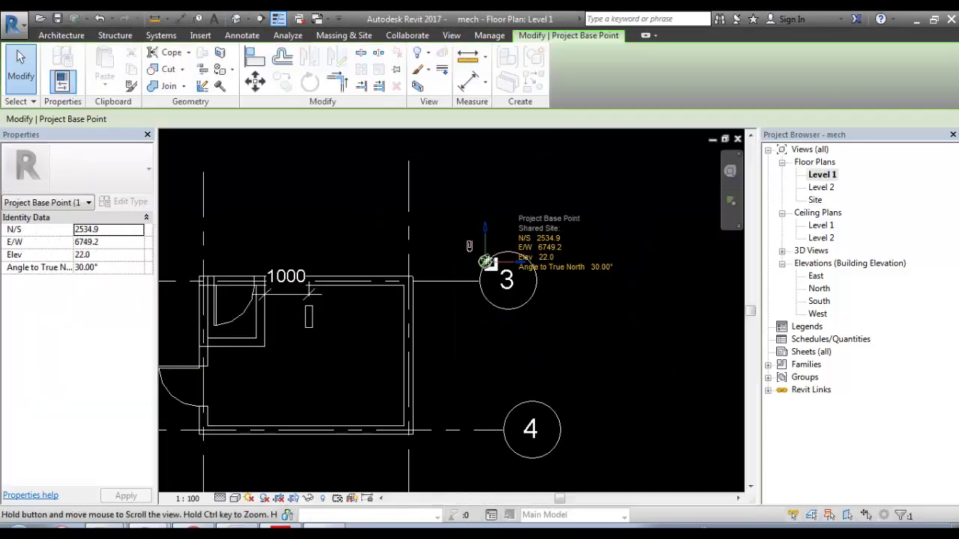
pyautogui.click(536, 267)
pyautogui.scroll(-1, 446, 299)
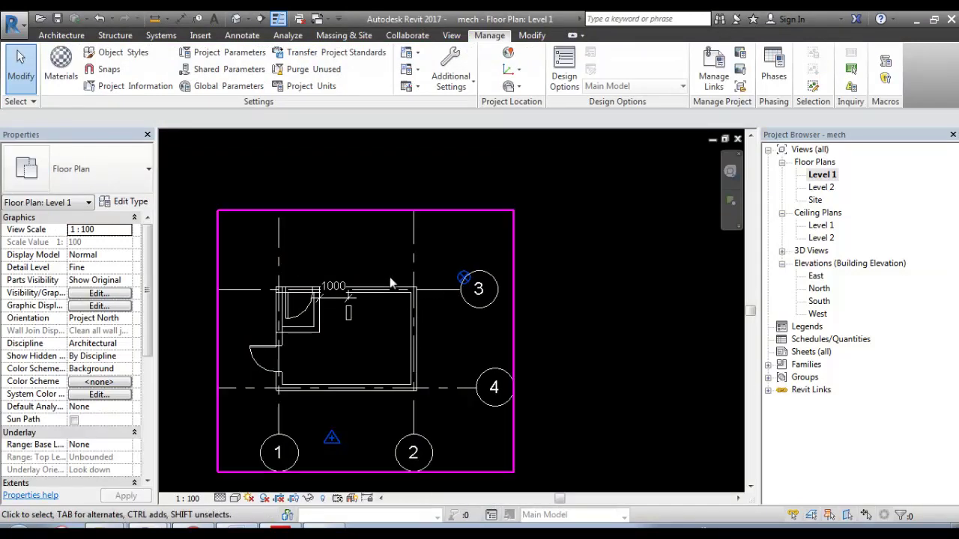
# - Remove the arc.rvt link from the mech model via Manage Links
pyautogui.press('m')
pyautogui.press('l')
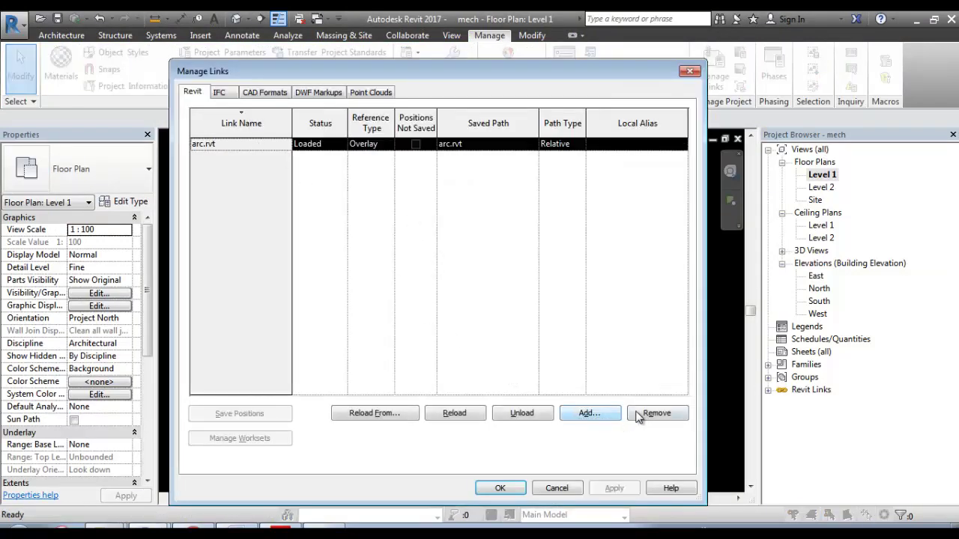
pyautogui.click(639, 413)
pyautogui.click(514, 297)
pyautogui.click(500, 487)
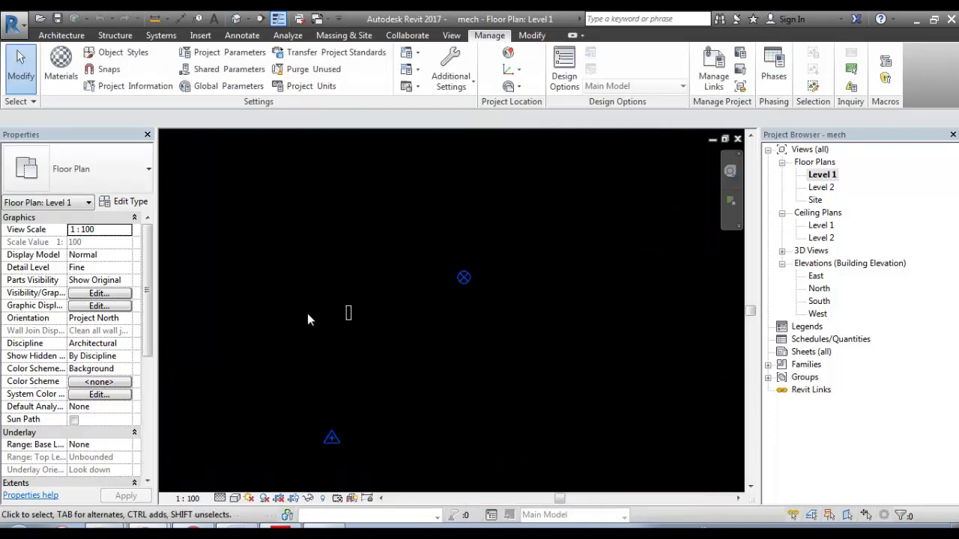
pyautogui.moveTo(322, 315); pyautogui.dragTo(350, 312, button='middle')
pyautogui.scroll(-2, 348, 313)
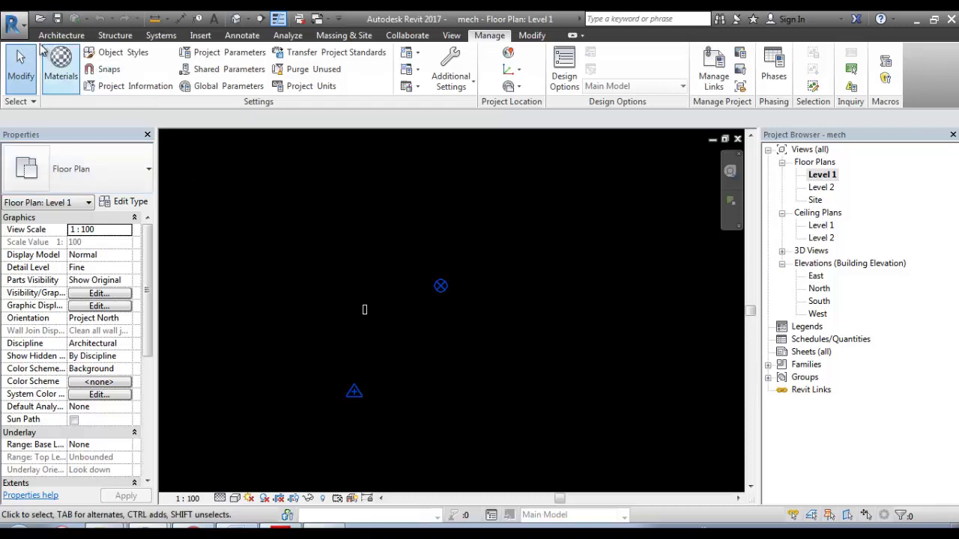
# - Link arc.rvt back in with Auto - By Shared Coordinates positioning
pyautogui.click(200, 35)
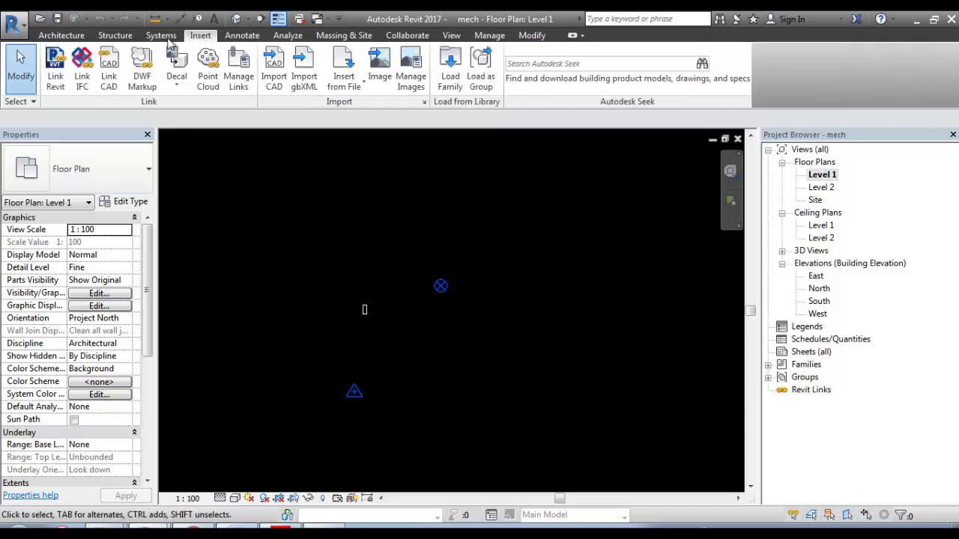
pyautogui.click(60, 82)
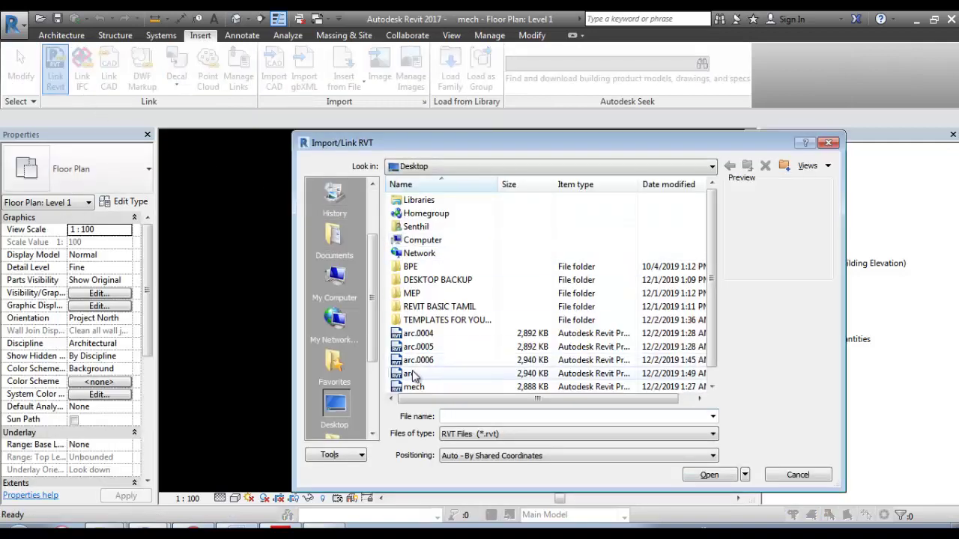
pyautogui.click(412, 373)
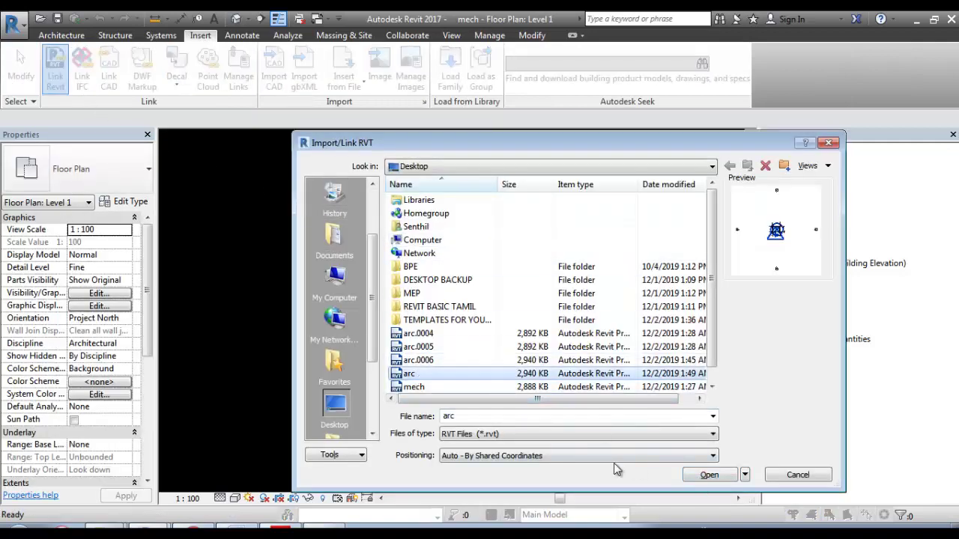
pyautogui.click(702, 478)
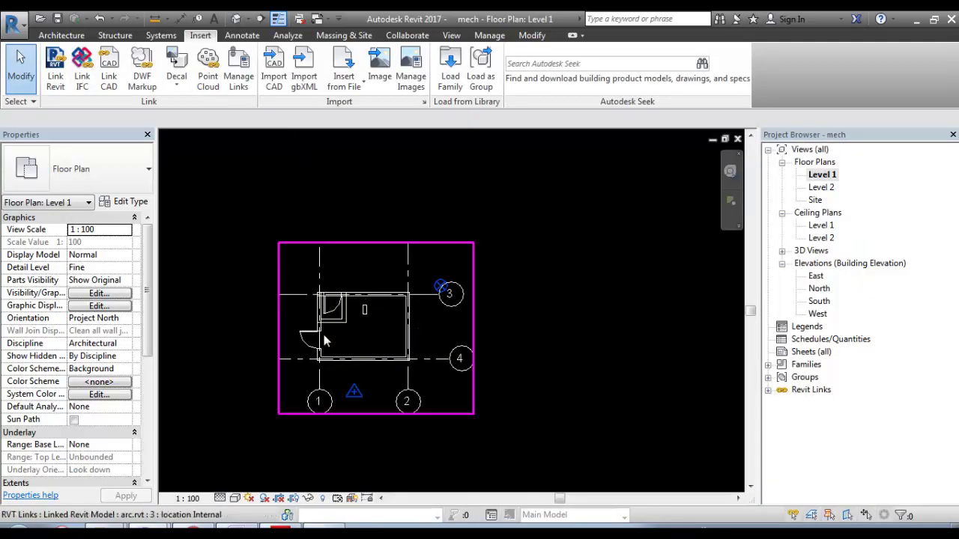
pyautogui.scroll(3, 323, 332)
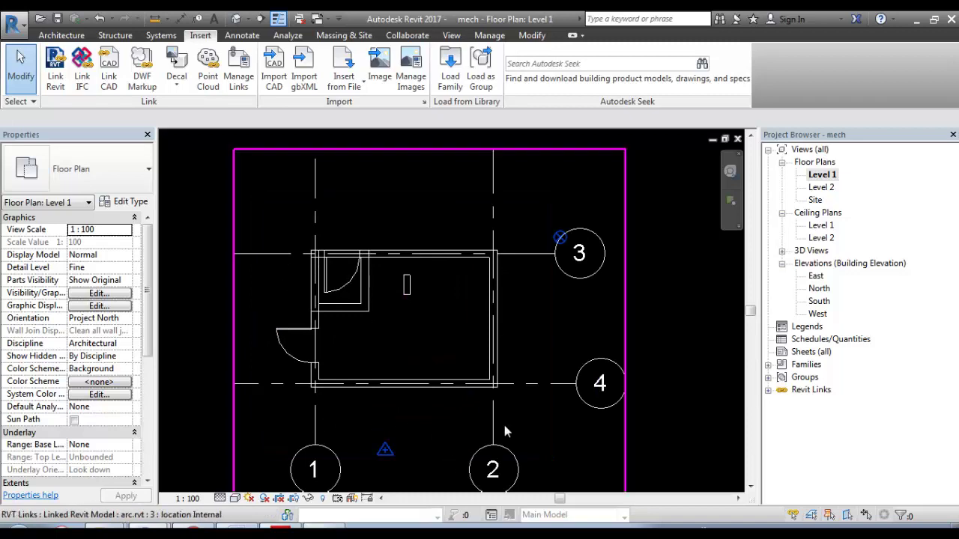
pyautogui.moveTo(338, 312); pyautogui.dragTo(478, 313, button='middle')
pyautogui.scroll(-2, 442, 250)
pyautogui.moveTo(442, 250); pyautogui.dragTo(431, 240, button='middle')
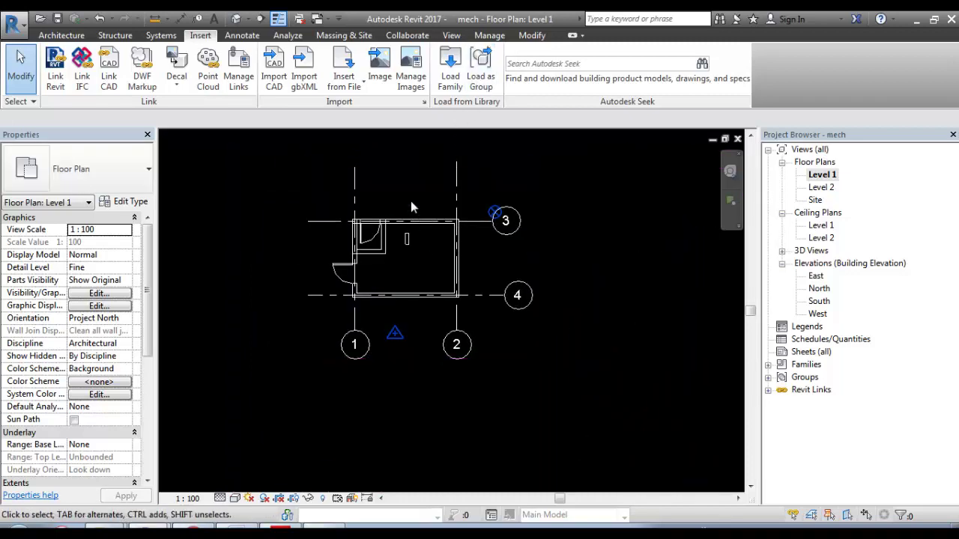
pyautogui.click(489, 35)
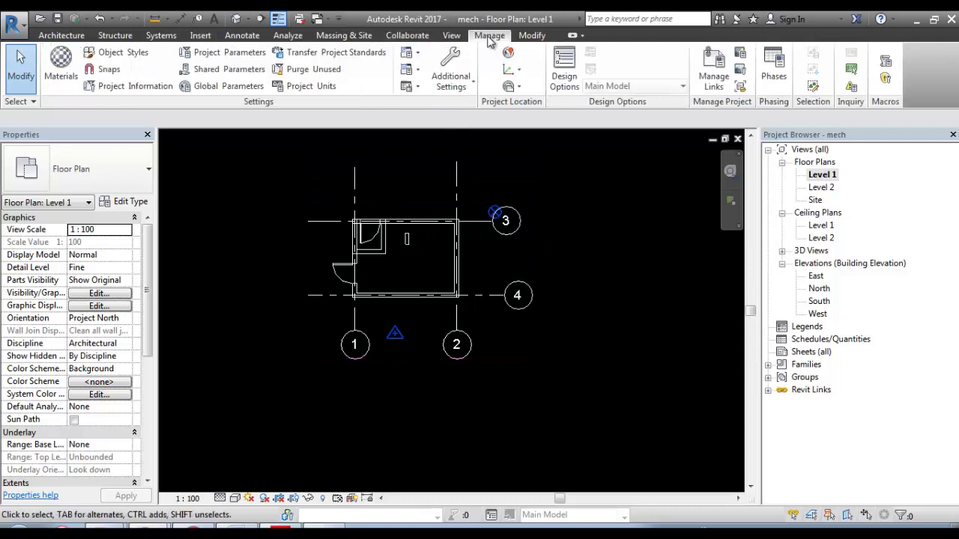
# - Acquire Coordinates from the linked arc model again and dismiss the Already Synchronized message
pyautogui.click(514, 70)
pyautogui.click(530, 100)
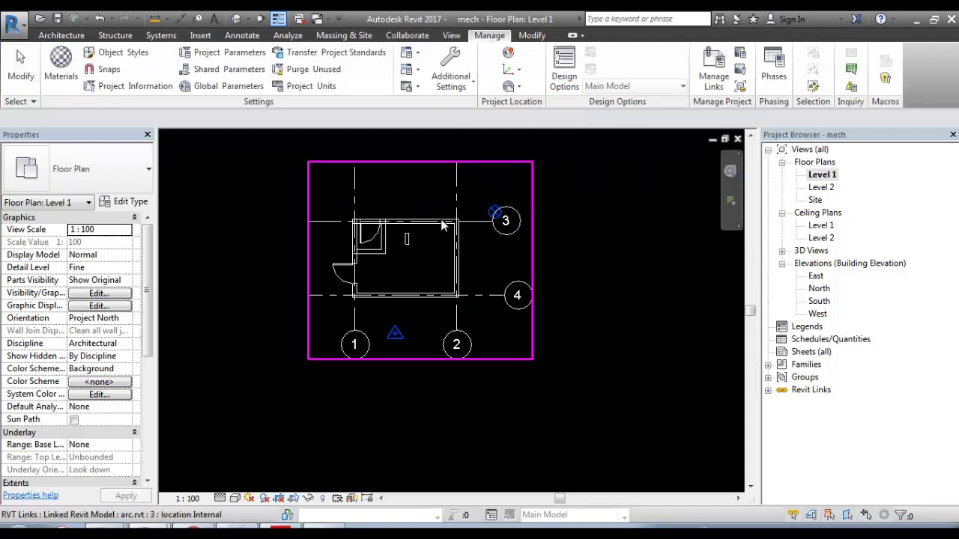
pyautogui.click(443, 225)
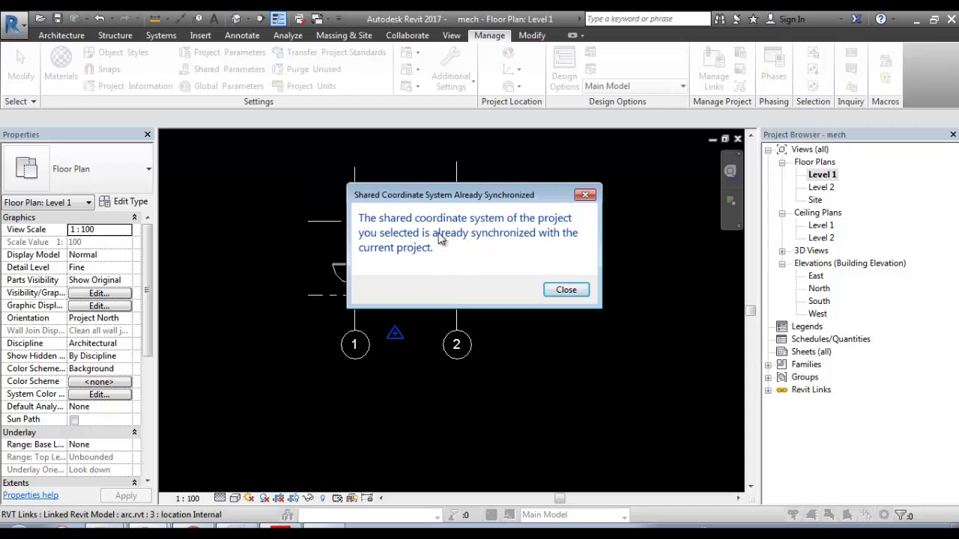
pyautogui.press('Return')
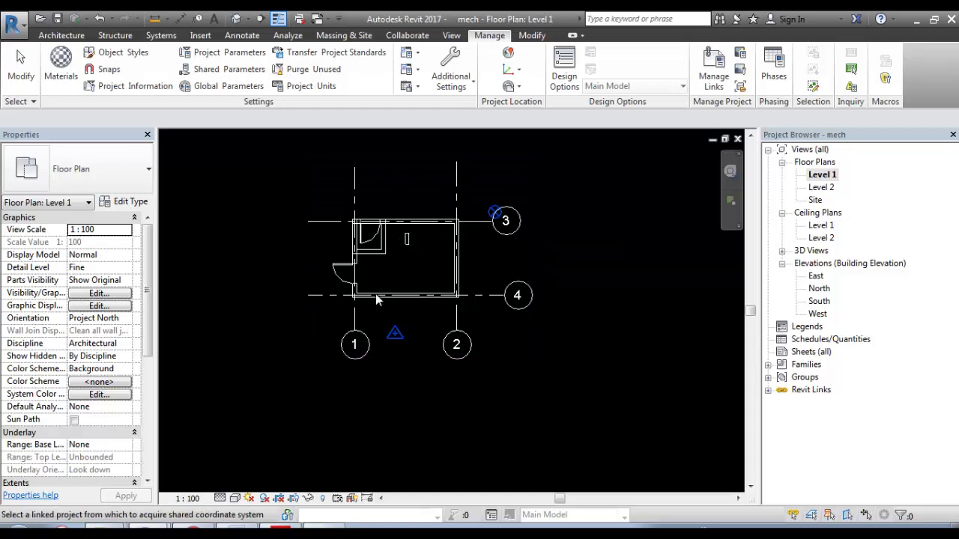
pyautogui.moveTo(375, 282); pyautogui.dragTo(410, 334, button='middle')
pyautogui.scroll(2, 412, 334)
# - Scroll the MEP TUTORIAL channel page up to its MEP SUPPORT banner and stop the recorder
pyautogui.moveTo(468, 317); pyautogui.dragTo(380, 263, button='middle')
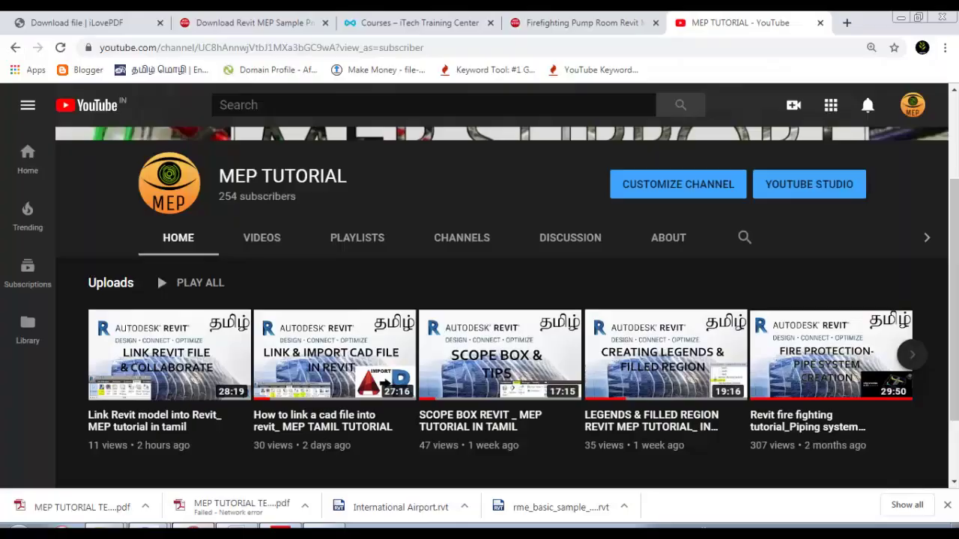
pyautogui.scroll(2, 274, 273)
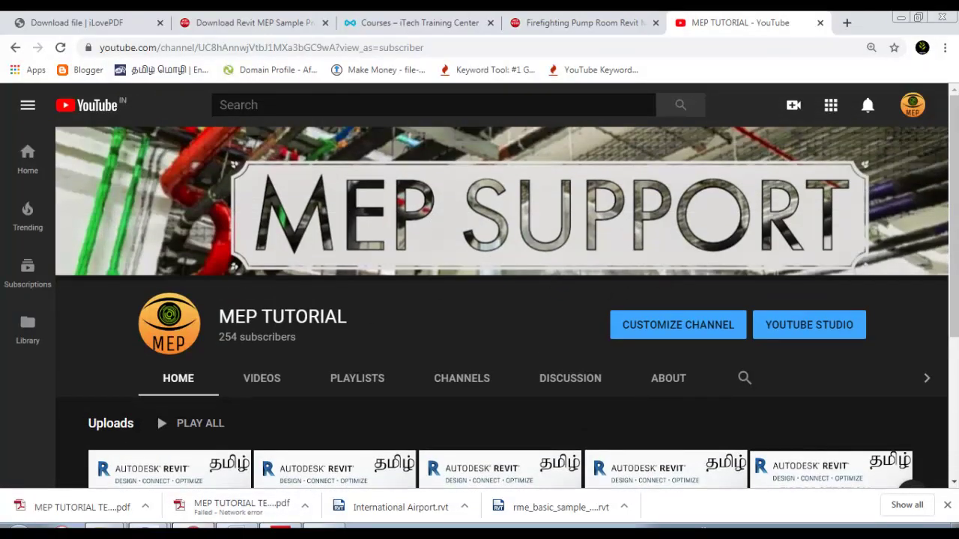
pyautogui.click(332, 531)
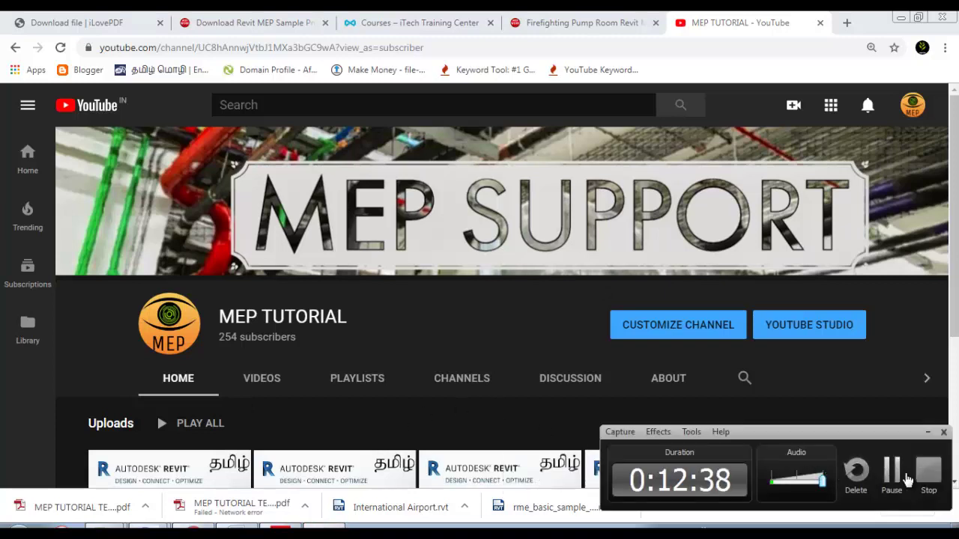